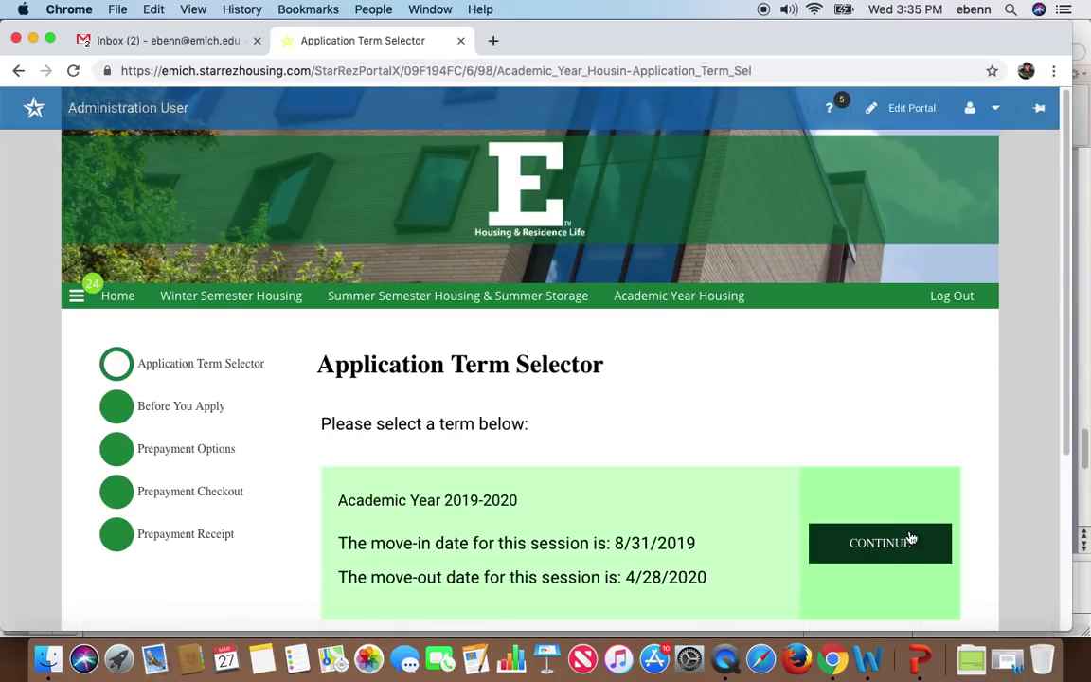
# Continue with the Academic Year 2019-2020 term and review the Step One of First-Year Application Complete page.
pyautogui.click(890, 549)
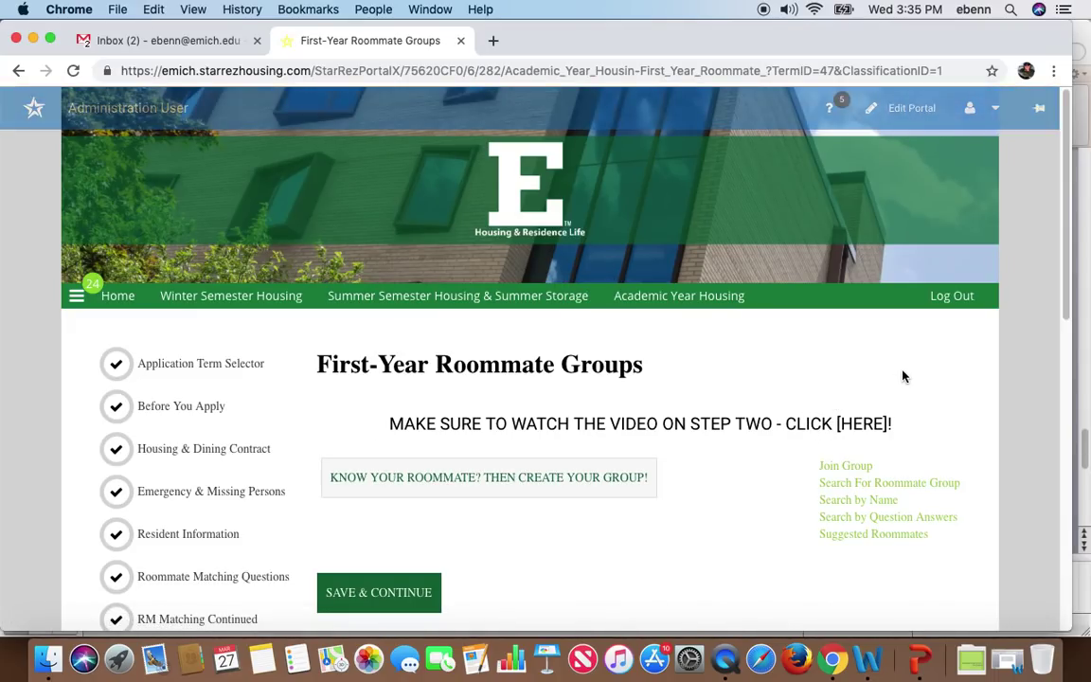
pyautogui.moveTo(1062, 192); pyautogui.dragTo(1054, 419)
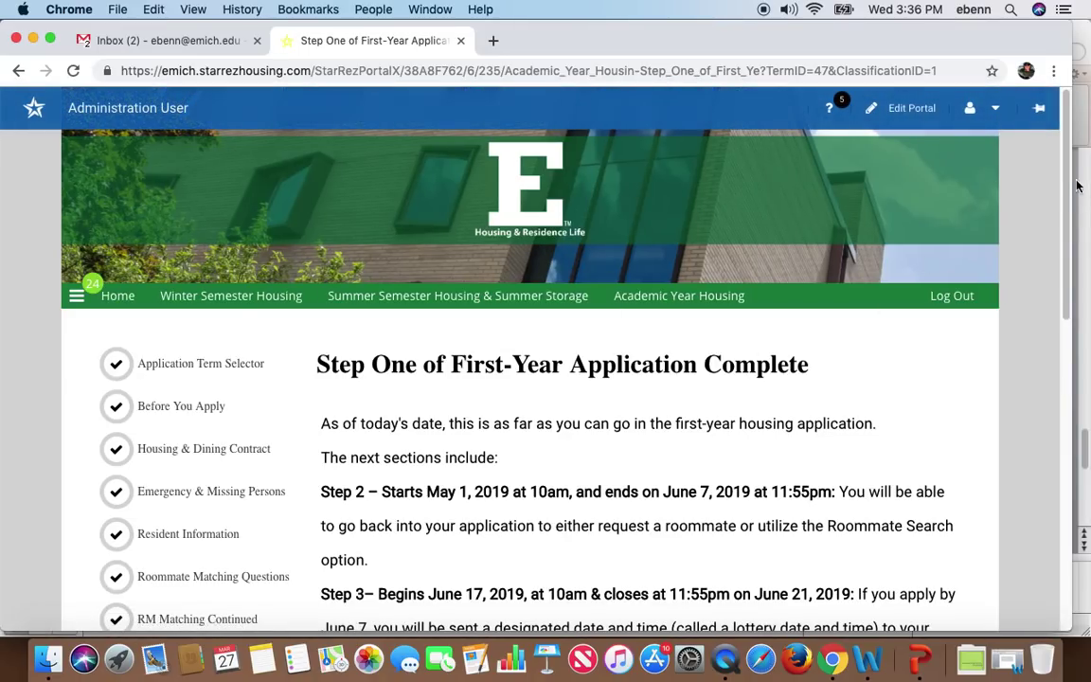
pyautogui.moveTo(1065, 188); pyautogui.dragTo(1065, 241)
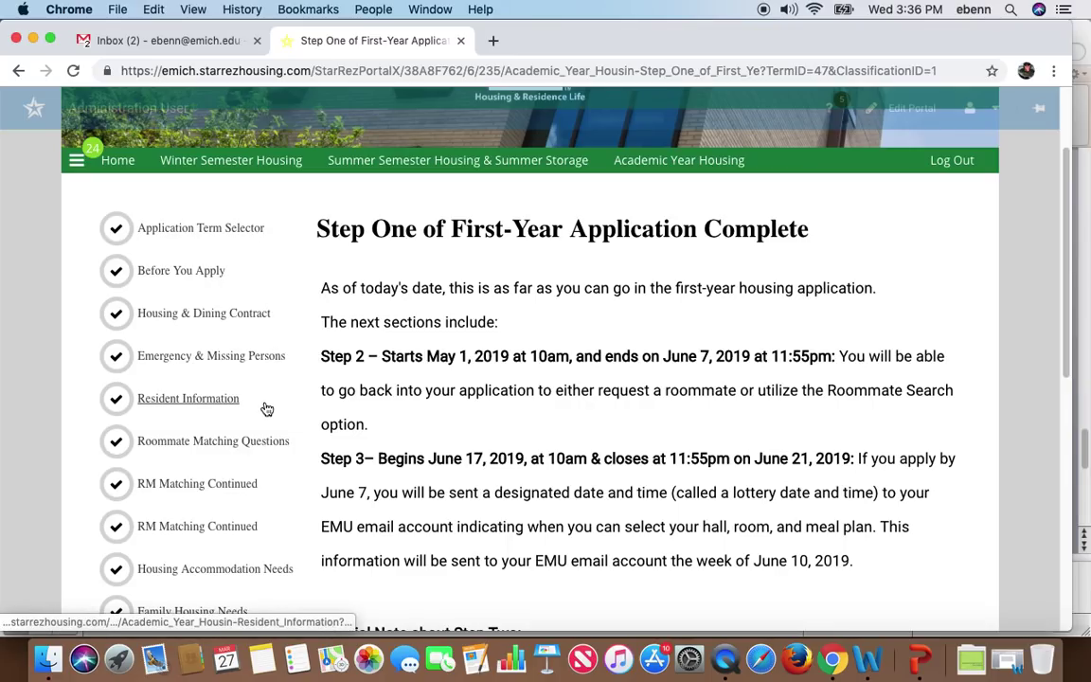
pyautogui.scroll(1, 243, 363)
pyautogui.scroll(-10, 243, 364)
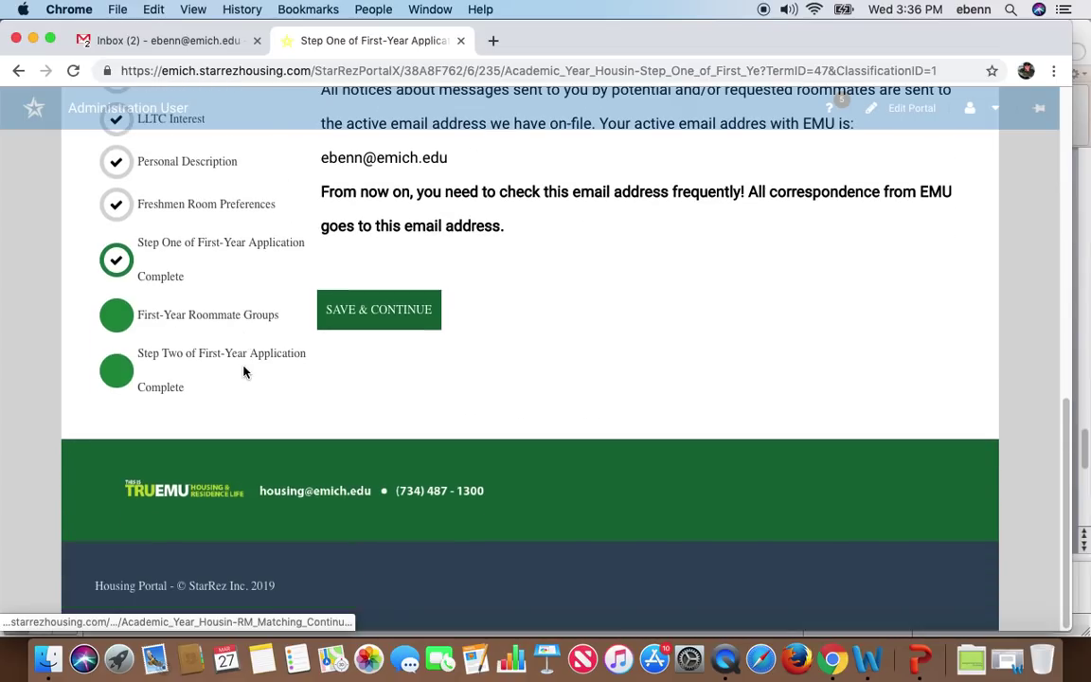
pyautogui.scroll(10, 256, 343)
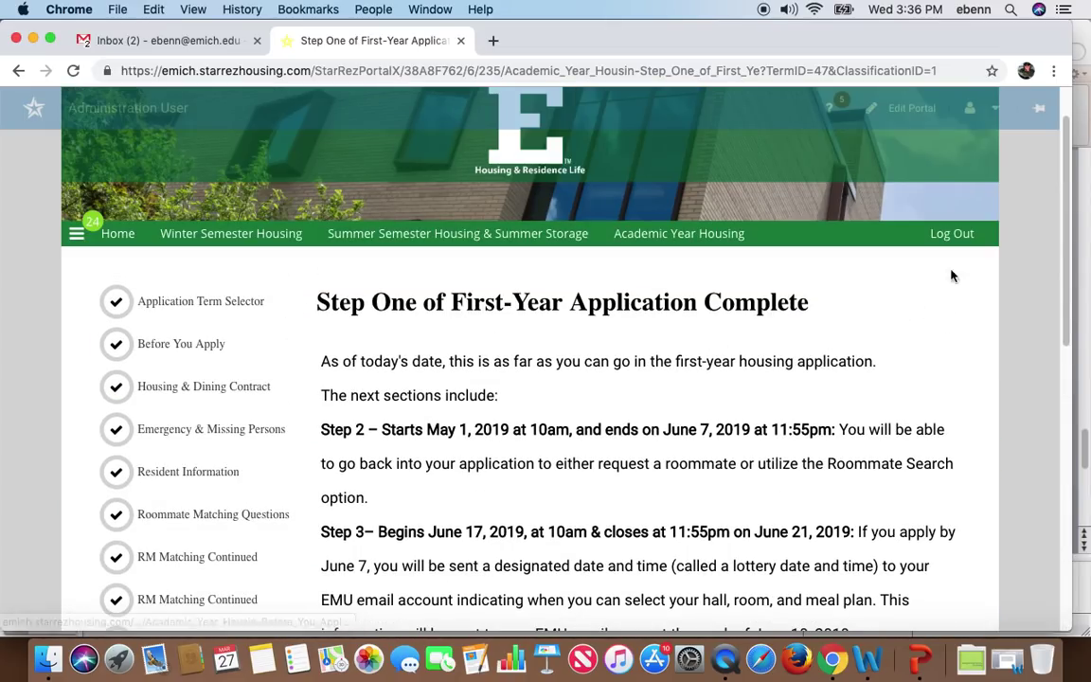
pyautogui.moveTo(1065, 195); pyautogui.dragTo(1066, 309)
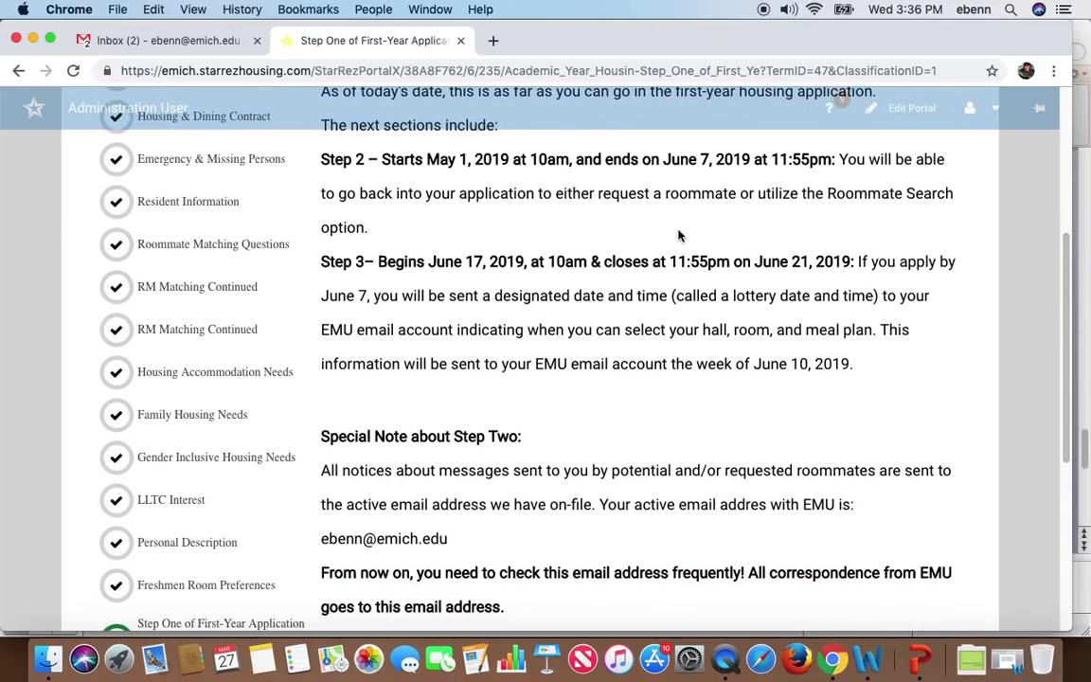
# Open the application's Personal Description section and go to the My Profile field.
pyautogui.click(267, 246)
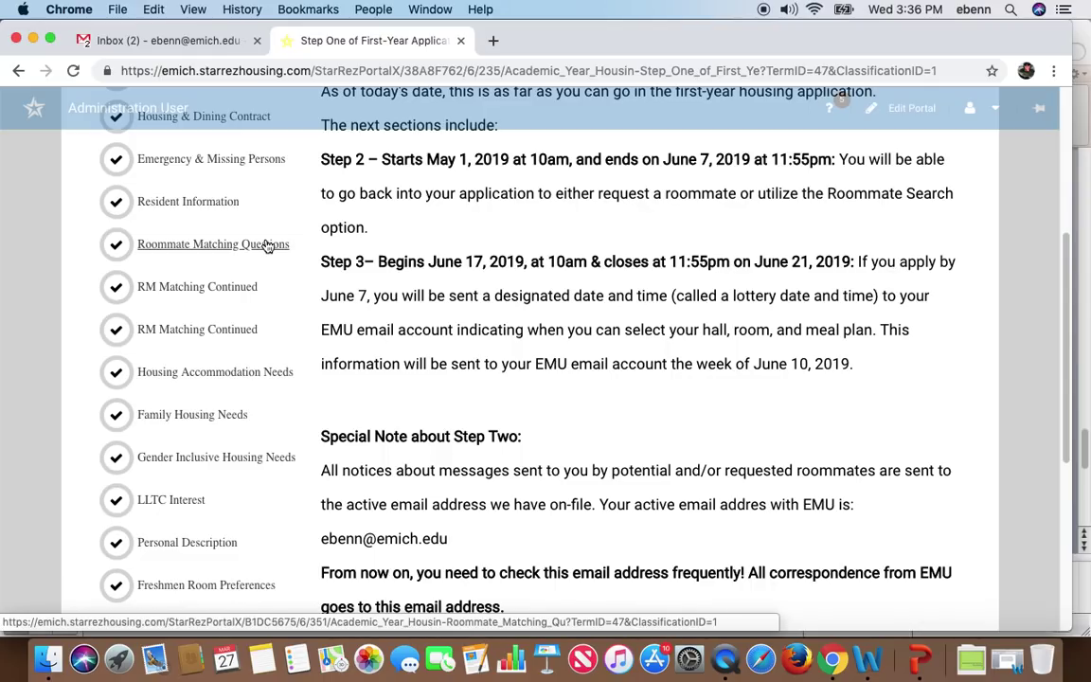
pyautogui.click(200, 548)
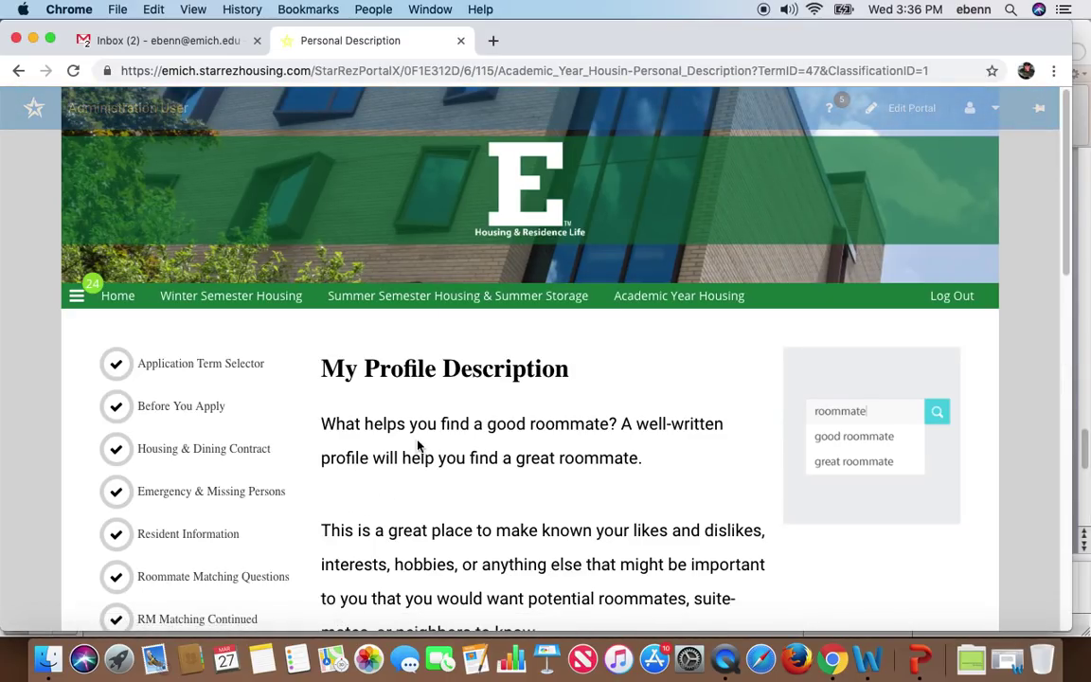
pyautogui.scroll(-10, 571, 426)
pyautogui.scroll(-5, 727, 435)
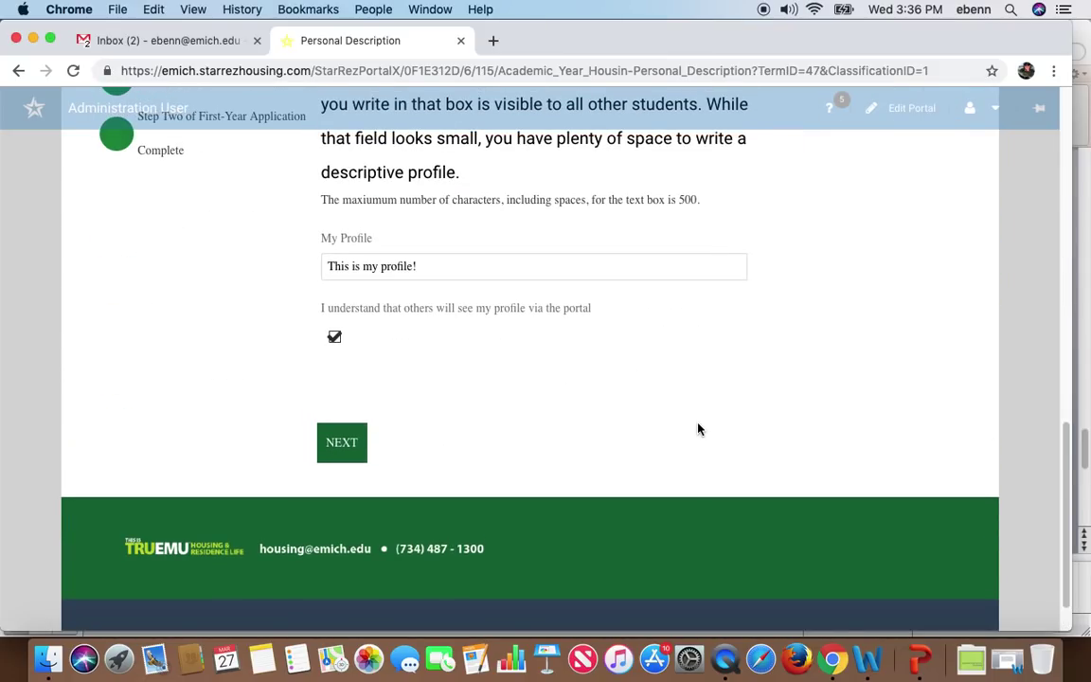
pyautogui.click(413, 281)
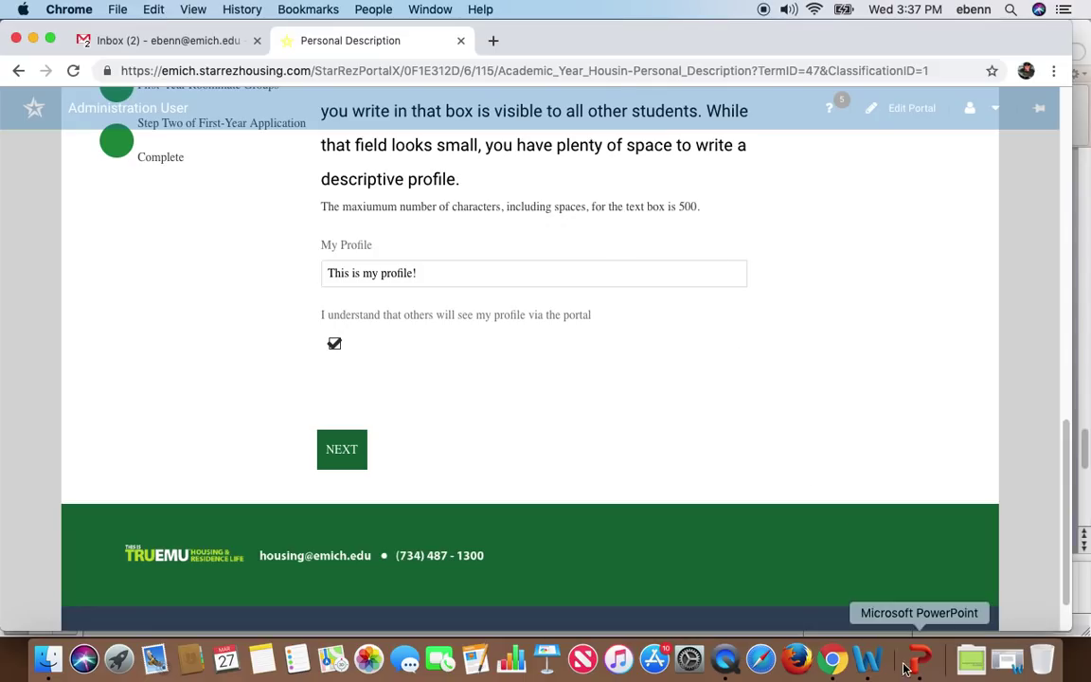
# Switch to Word, copy the whole sample roommate profile paragraph in Examples for Video.docx, and return to the browser.
pyautogui.click(869, 661)
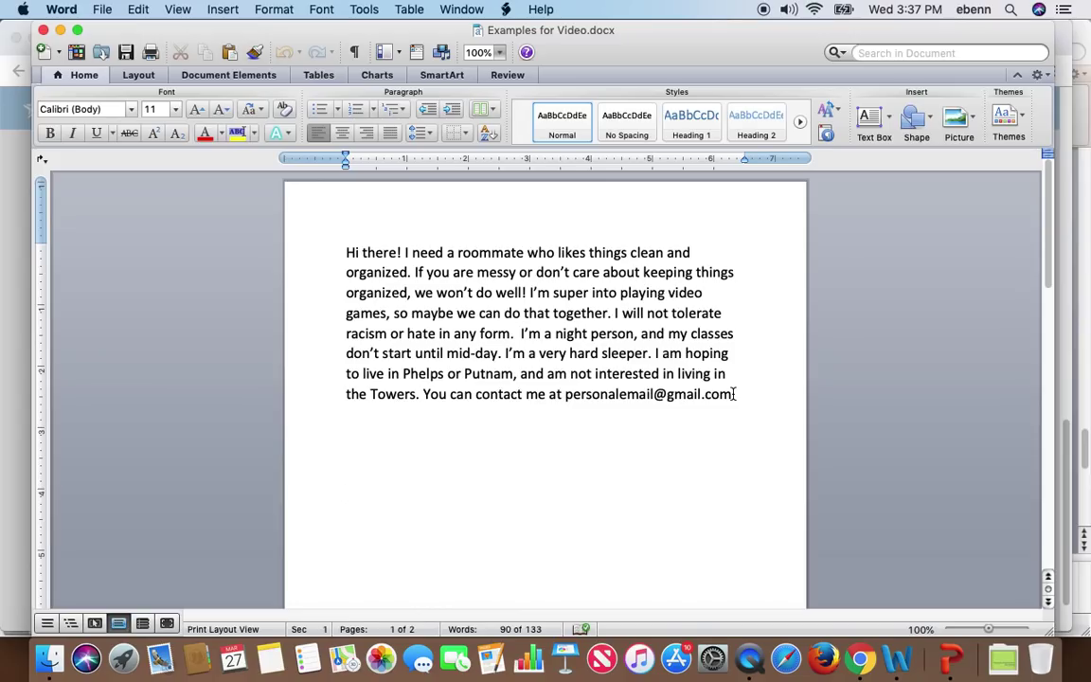
pyautogui.moveTo(735, 394); pyautogui.dragTo(323, 265)
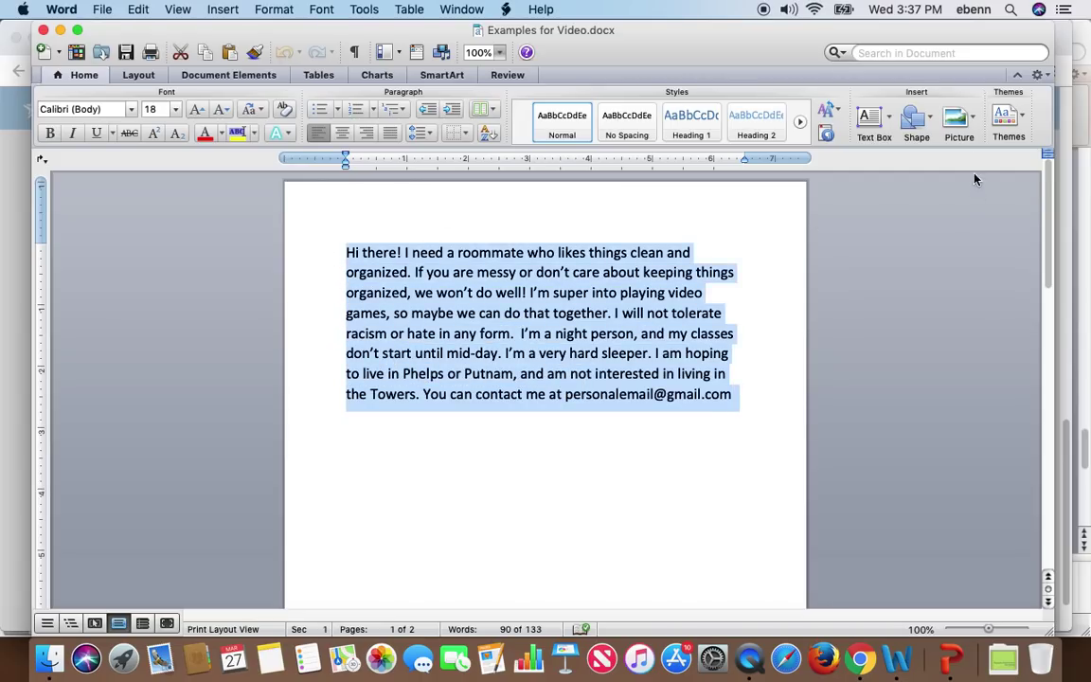
pyautogui.click(59, 30)
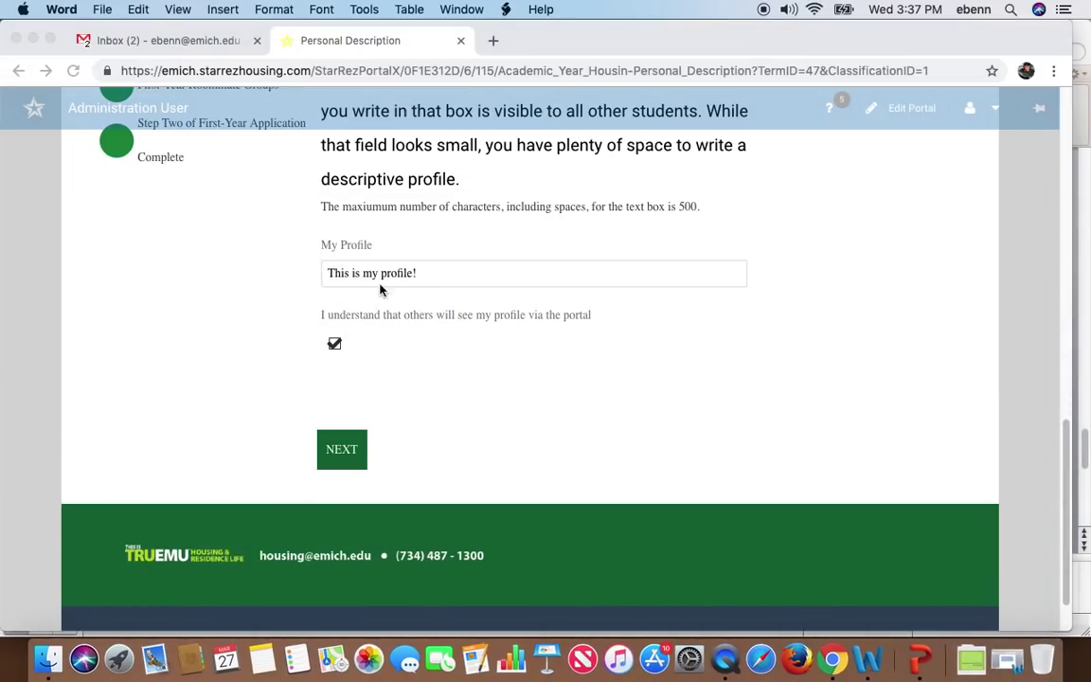
# Replace the My Profile text with the copied roommate description and proceed to the Freshmen Room Preferences page.
pyautogui.click(437, 276)
pyautogui.moveTo(437, 276); pyautogui.dragTo(266, 268)
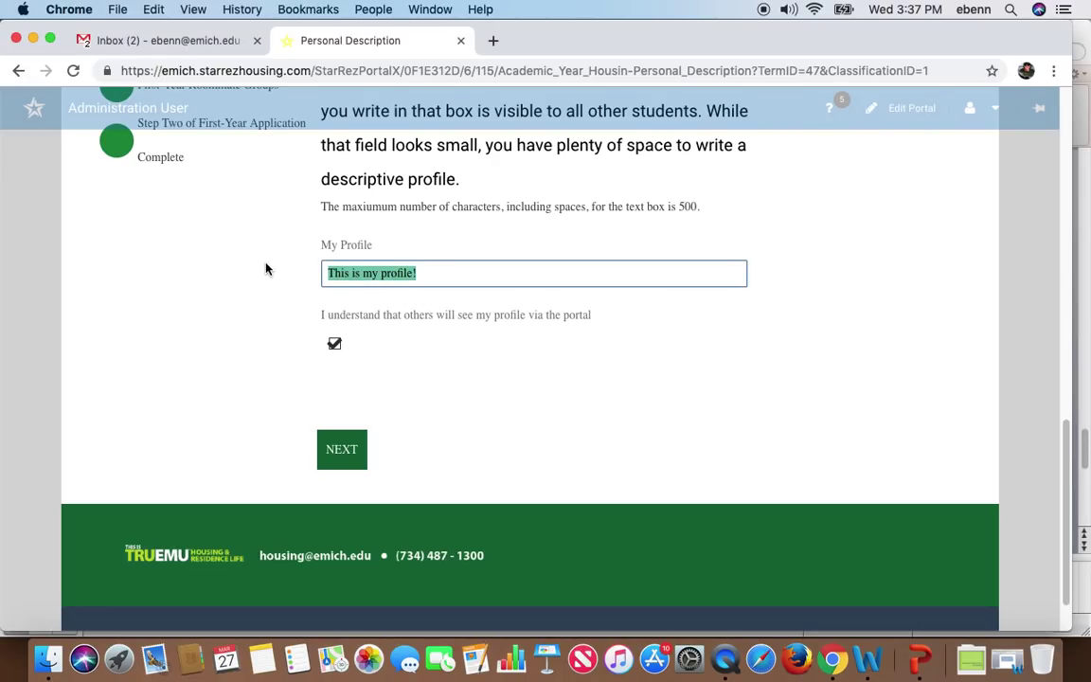
pyautogui.press('super+v')
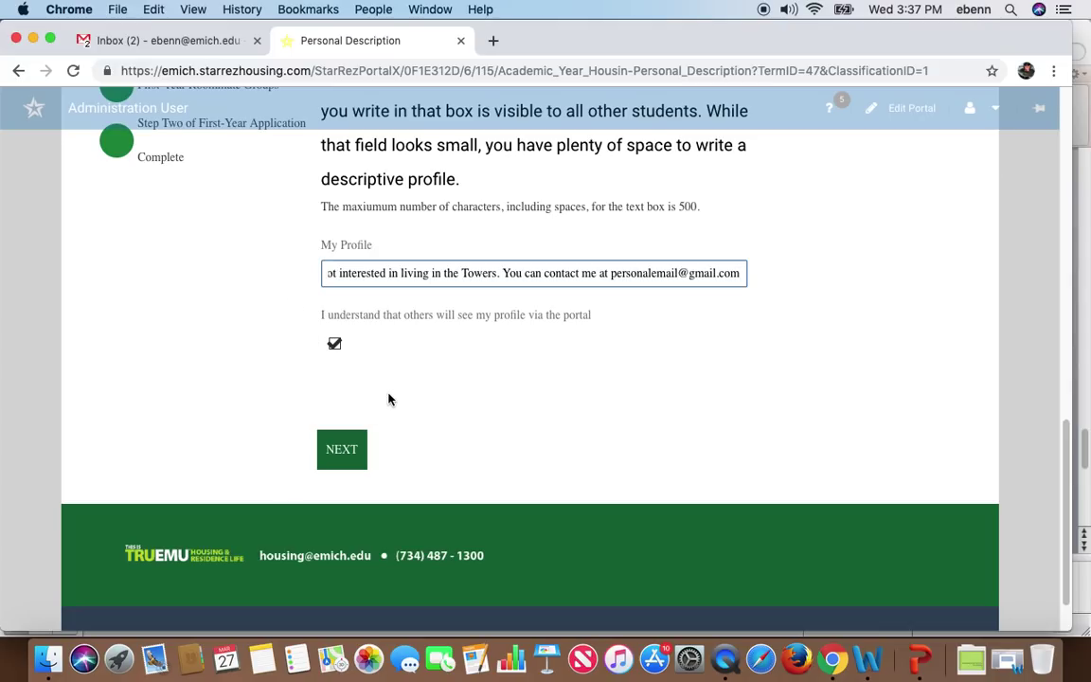
pyautogui.scroll(-1, 454, 332)
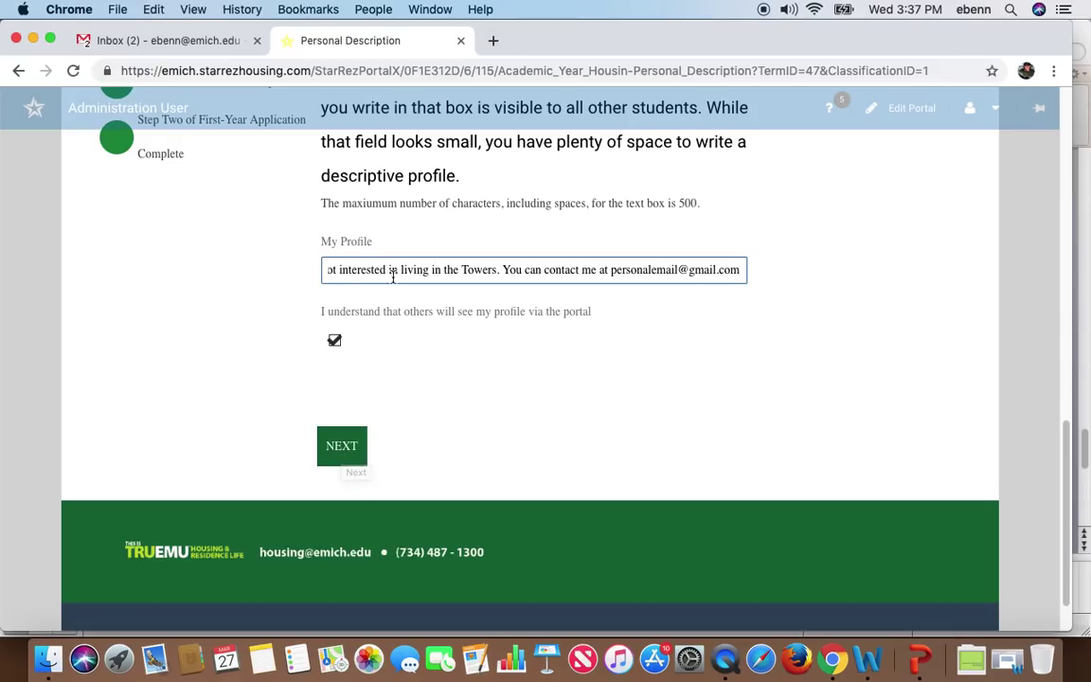
pyautogui.click(340, 449)
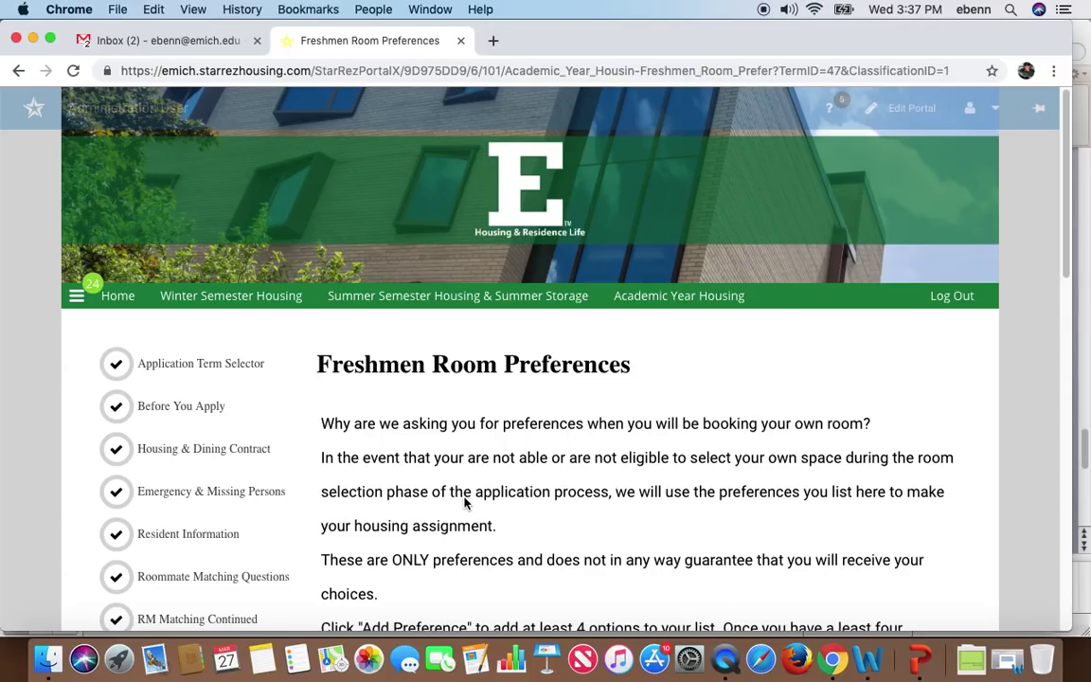
# In Roommate Matching Questions, set the preference for a room where alcohol is not consumed to True and continue to the following questions.
pyautogui.scroll(-4, 255, 453)
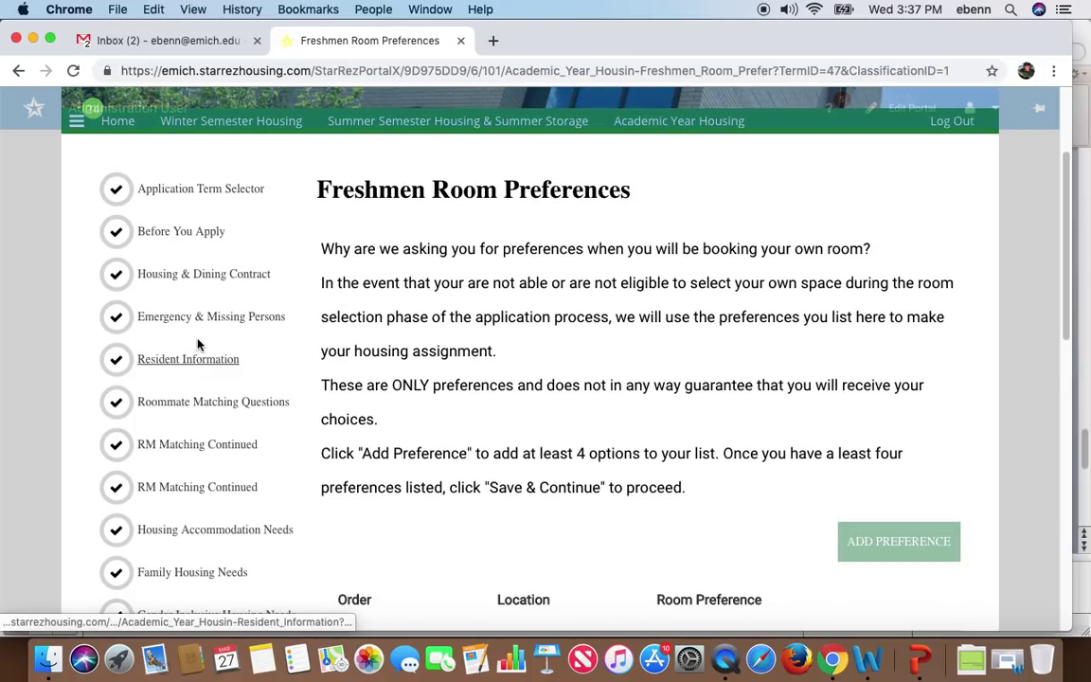
pyautogui.click(182, 408)
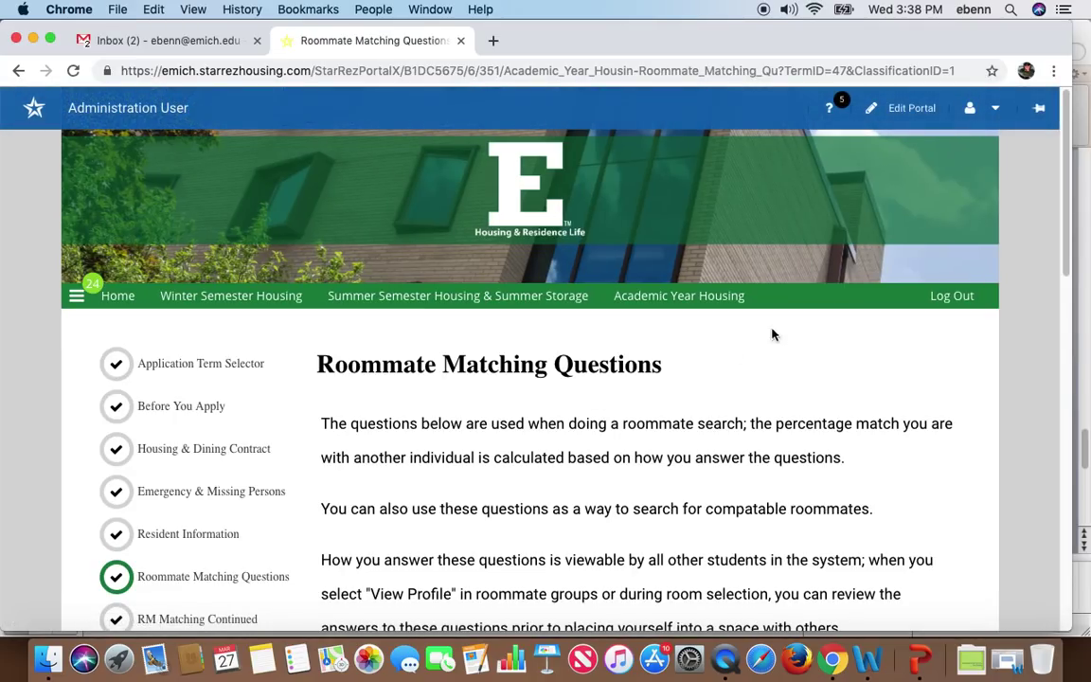
pyautogui.scroll(-4, 939, 355)
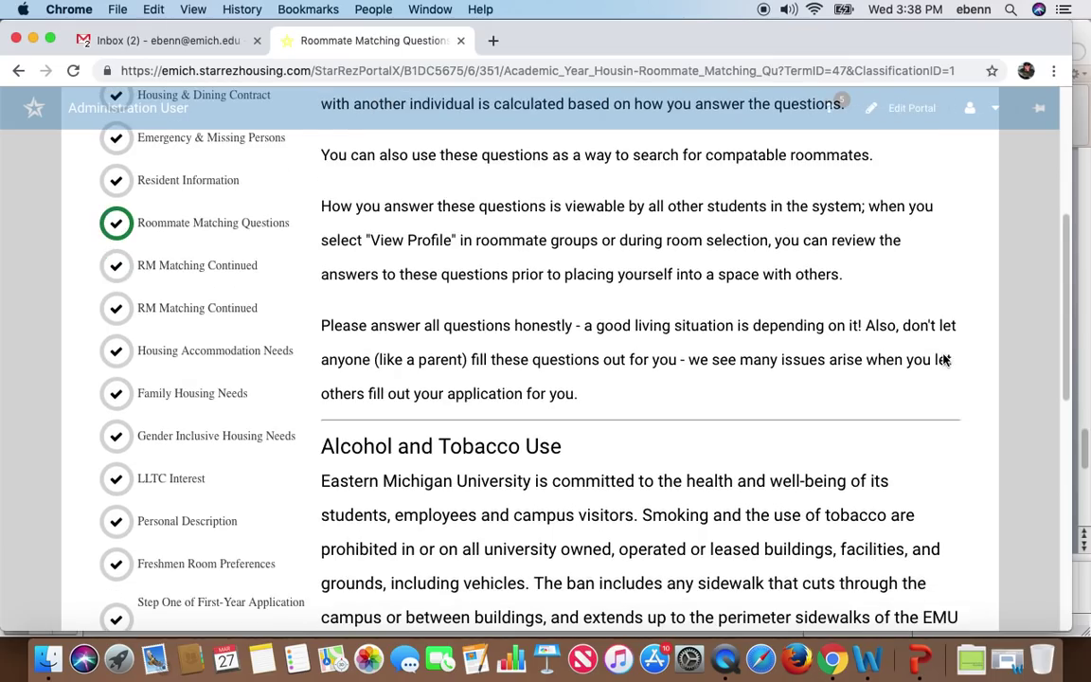
pyautogui.scroll(-5, 945, 360)
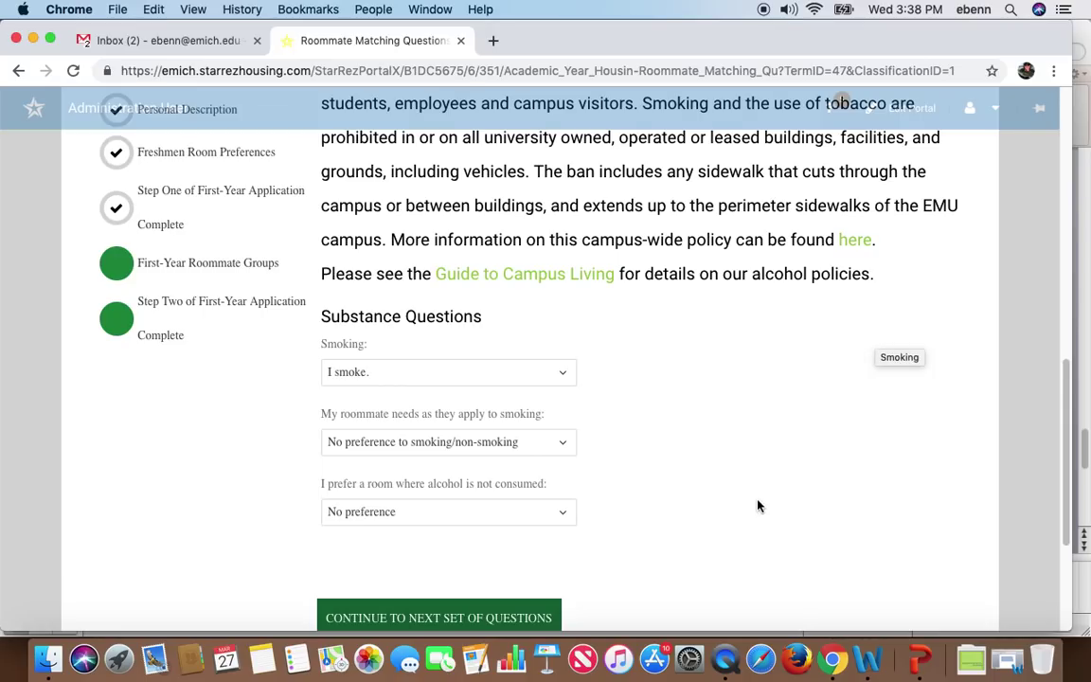
pyautogui.click(564, 516)
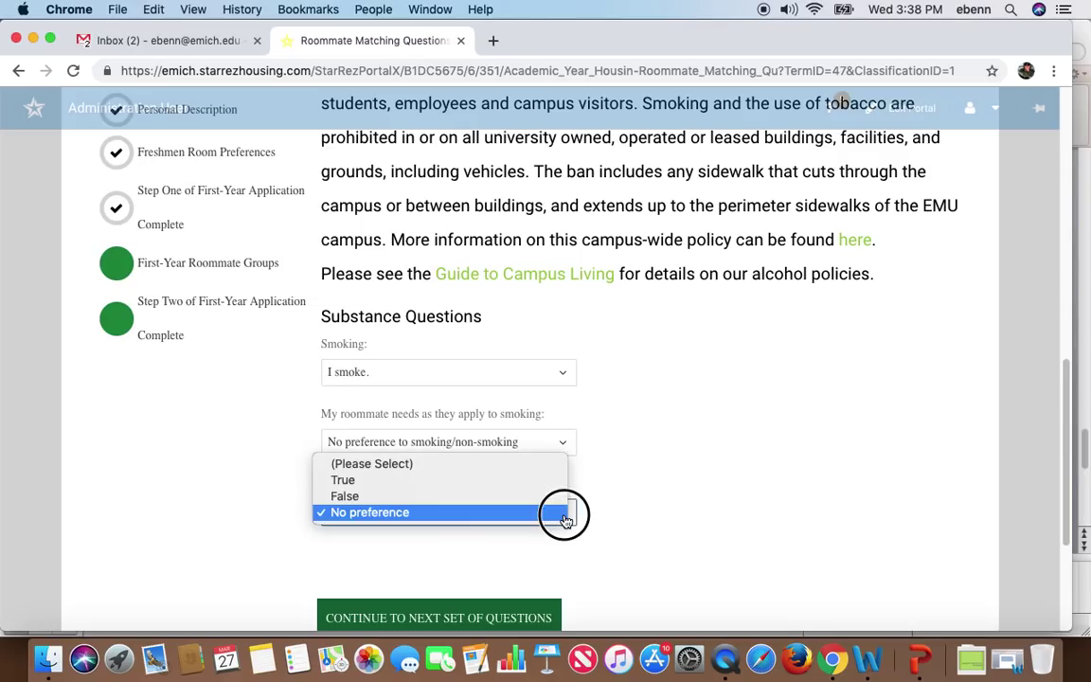
pyautogui.click(474, 482)
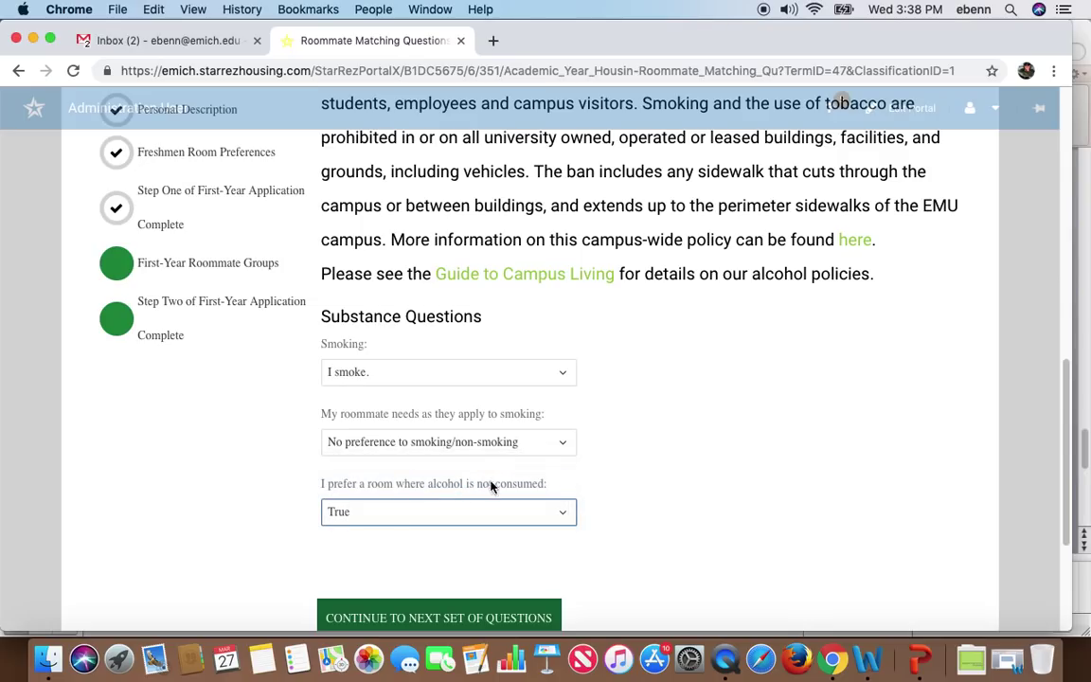
pyautogui.click(471, 619)
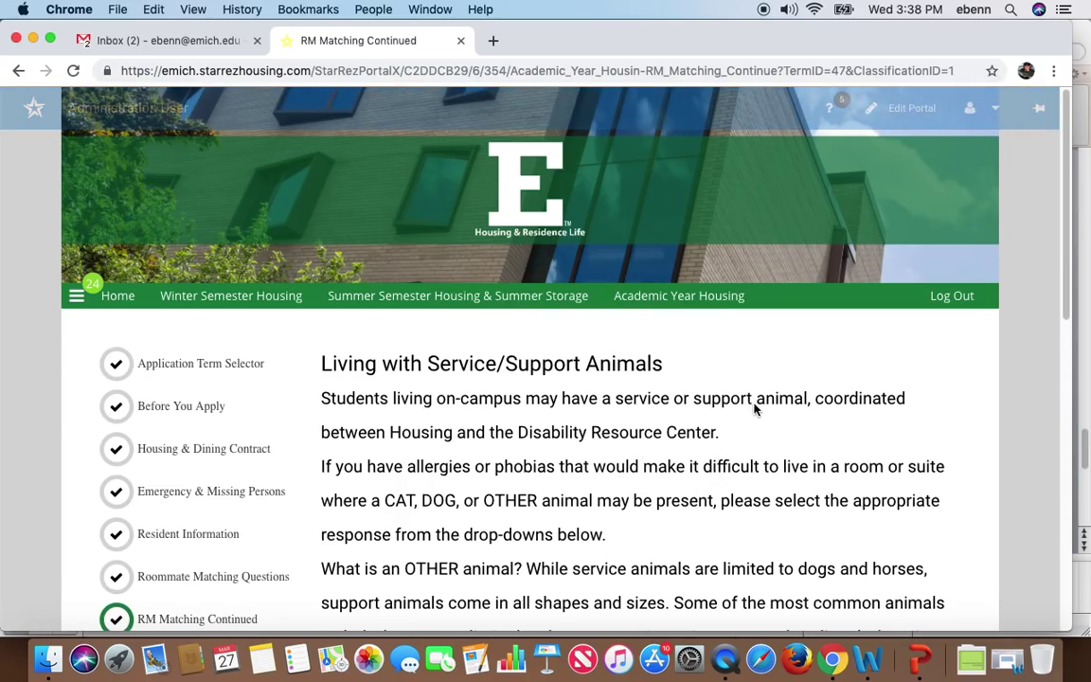
# Answer Other Animals with "I cannot live with other animals due to allergies or phobias" and continue to the Lifestyle Preferences questions.
pyautogui.scroll(-10, 754, 408)
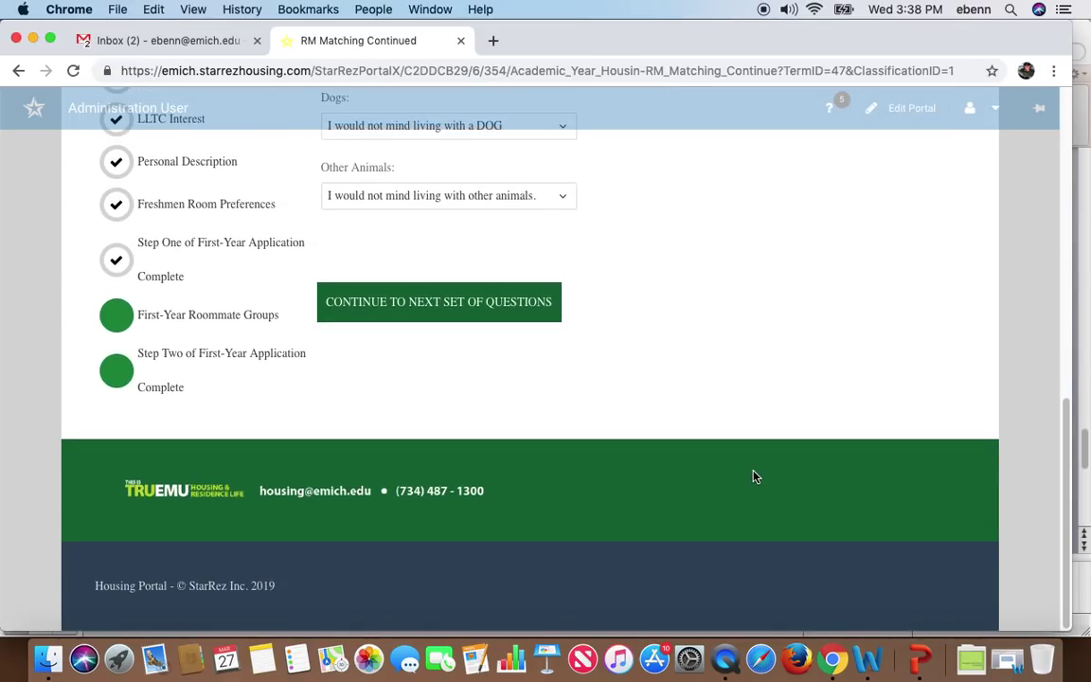
pyautogui.scroll(4, 755, 470)
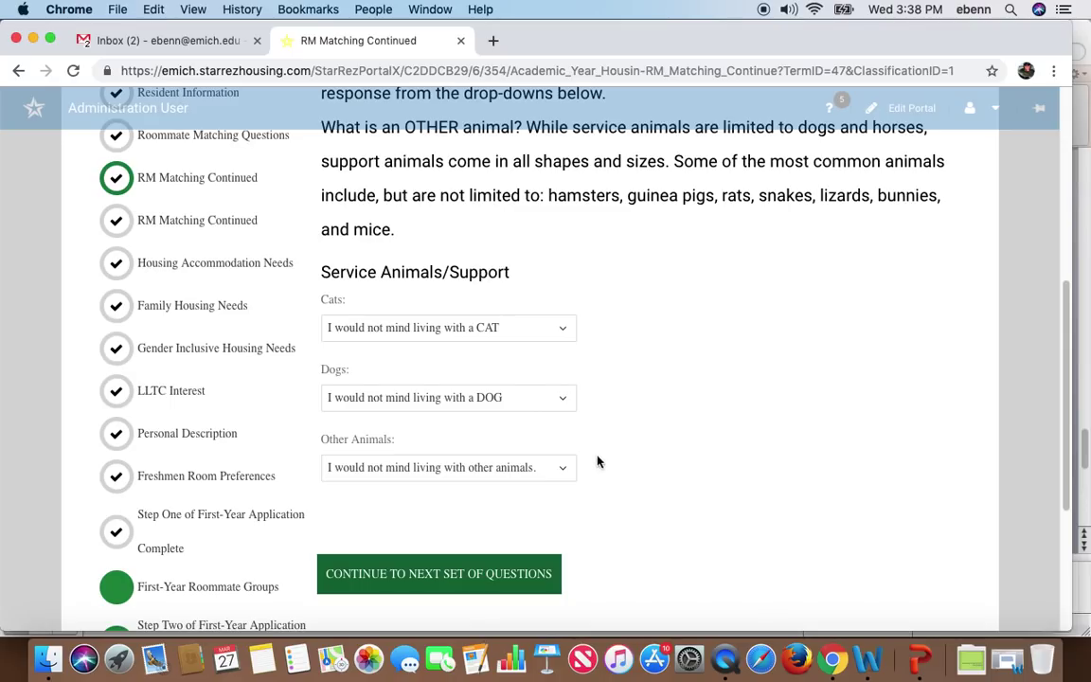
pyautogui.click(566, 469)
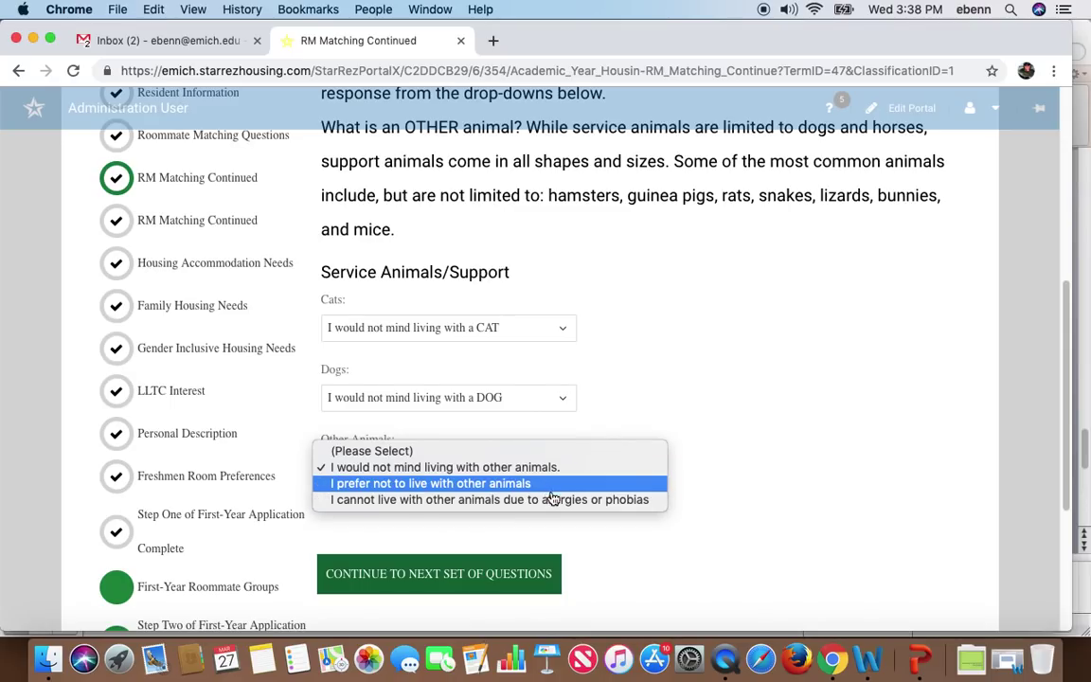
pyautogui.click(485, 499)
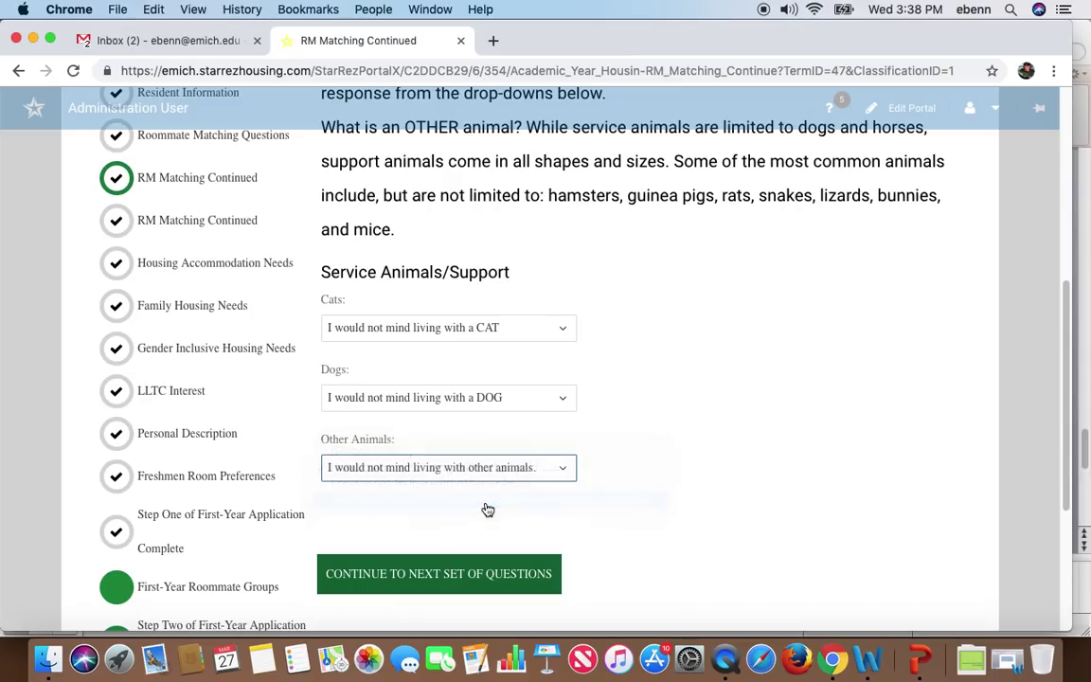
pyautogui.click(432, 589)
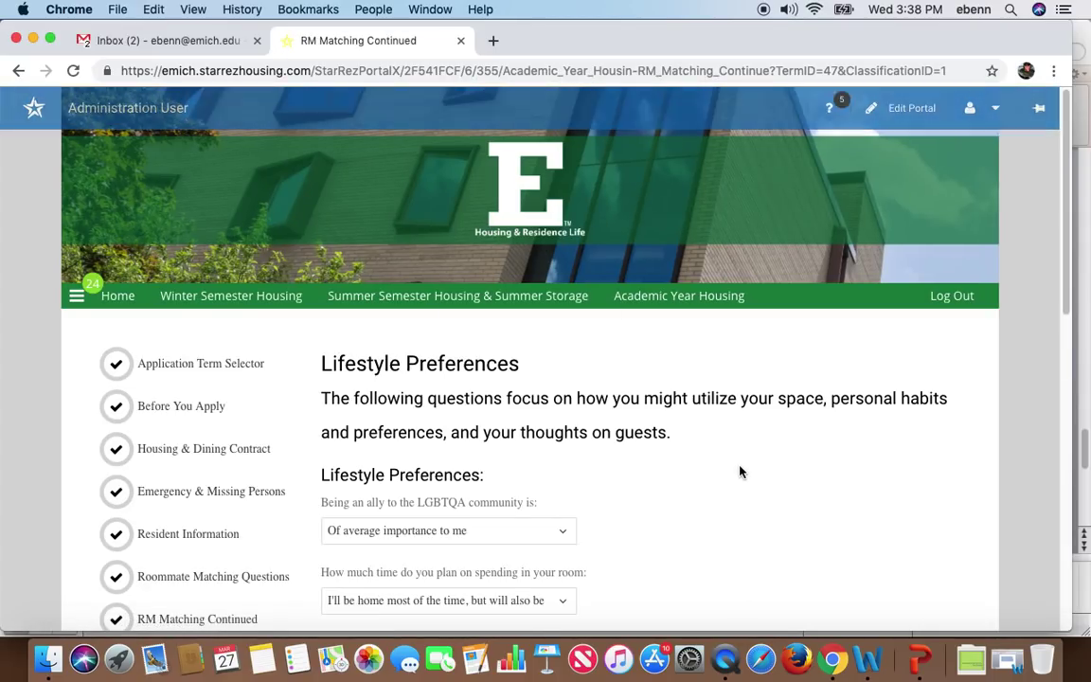
# Set LGBTQA allyship to "Absolutely essential to me" and time spent in the room to "I'm planning on being a hermit in my room".
pyautogui.moveTo(1061, 230); pyautogui.dragTo(1047, 366)
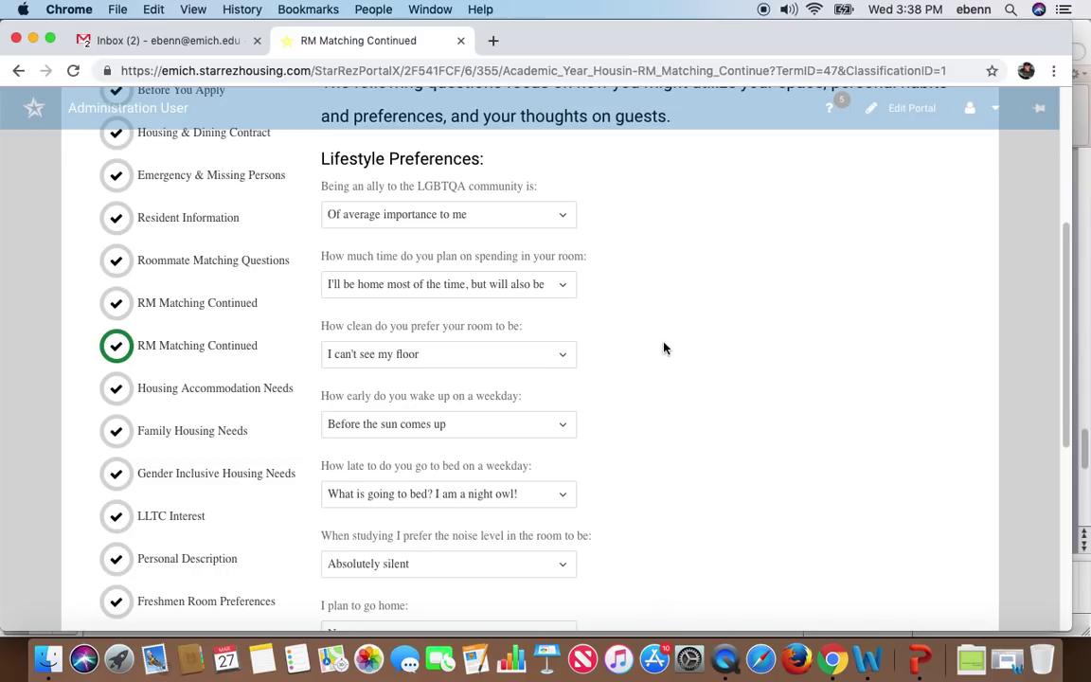
pyautogui.click(565, 215)
pyautogui.click(450, 248)
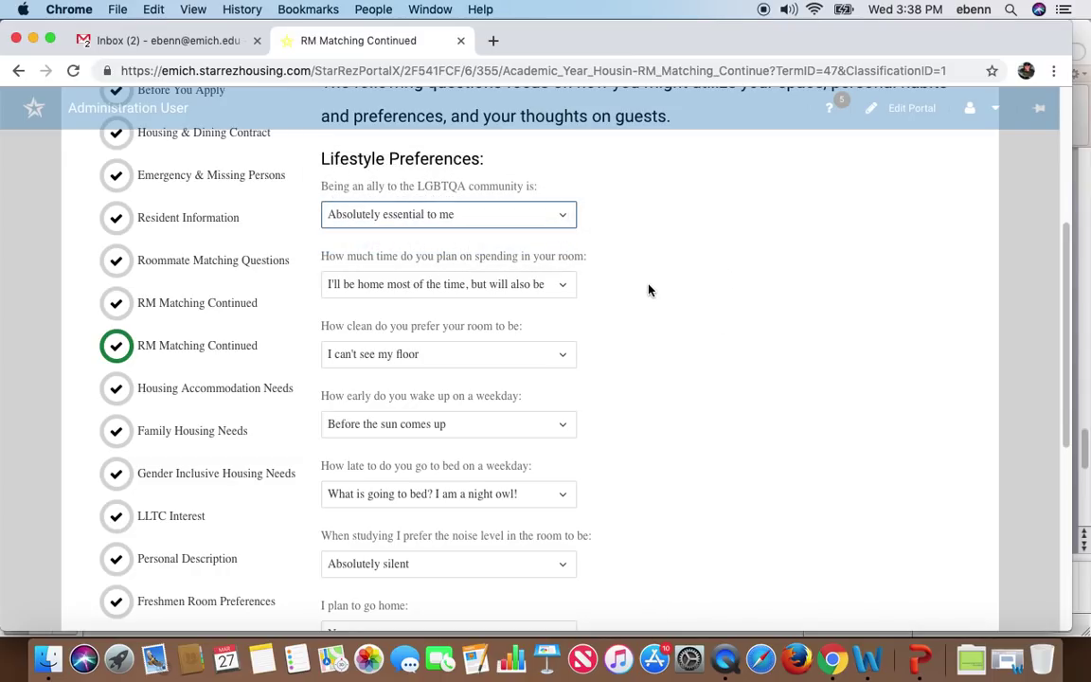
pyautogui.click(565, 285)
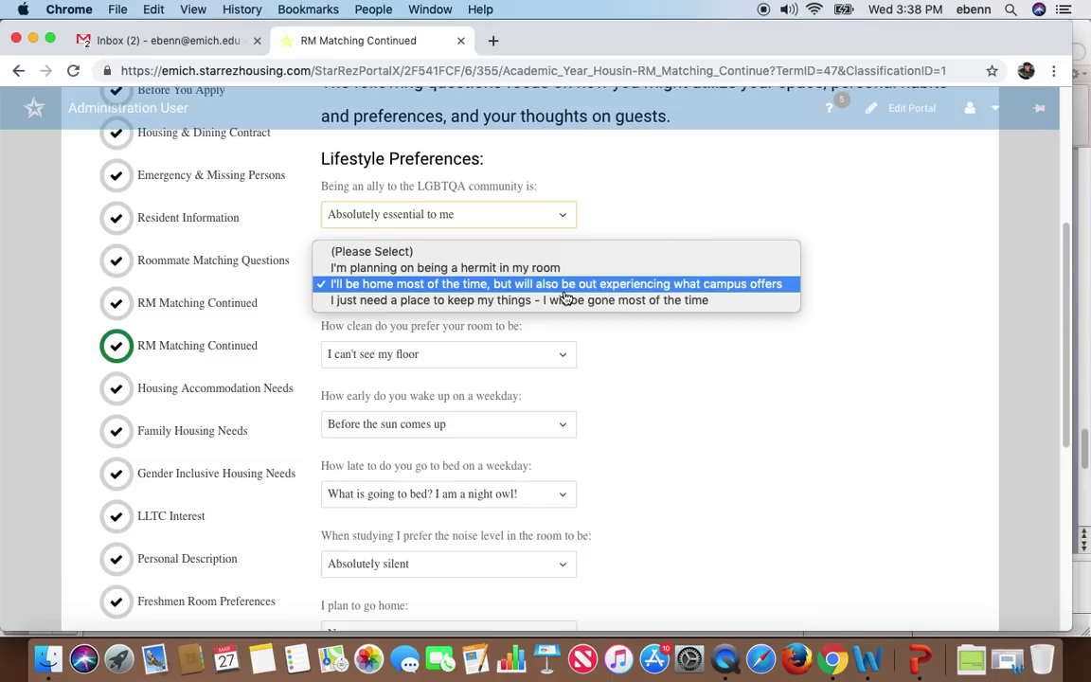
pyautogui.click(519, 269)
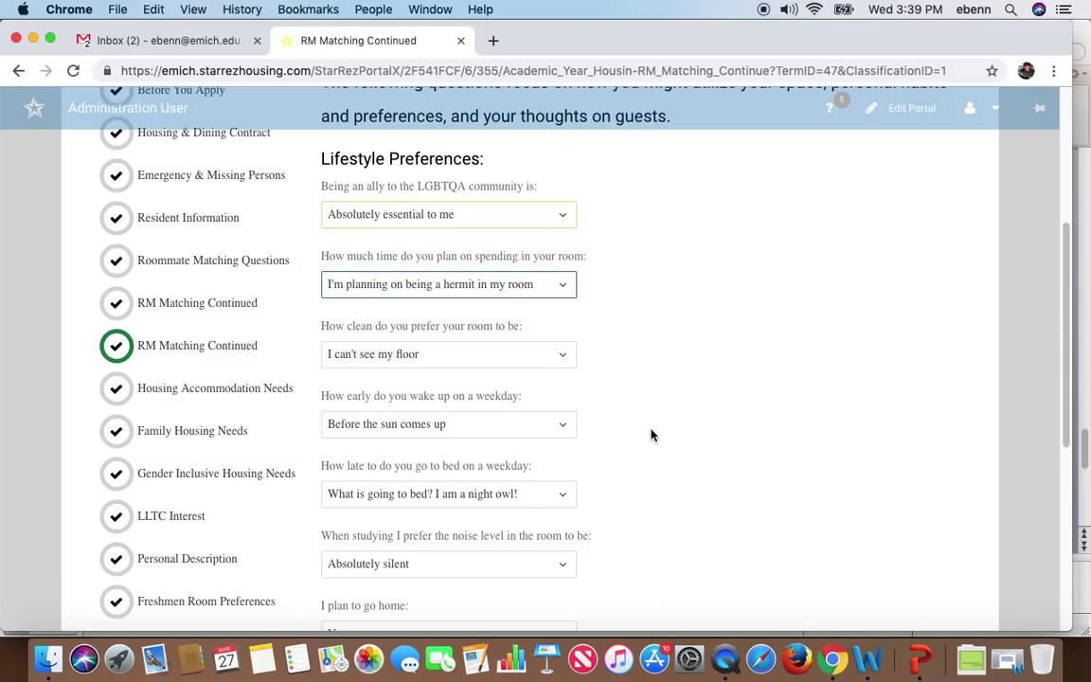
# Set the preferred noise level when studying to "Not too loud, but some background noise is okay".
pyautogui.click(566, 565)
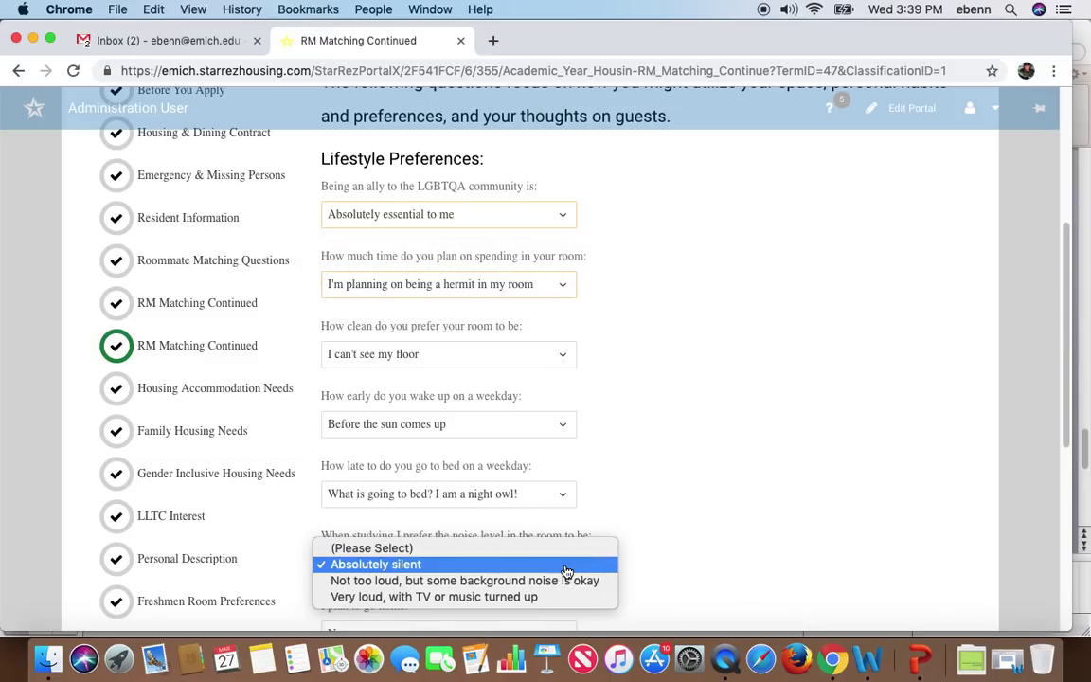
pyautogui.click(565, 580)
pyautogui.scroll(5, 662, 491)
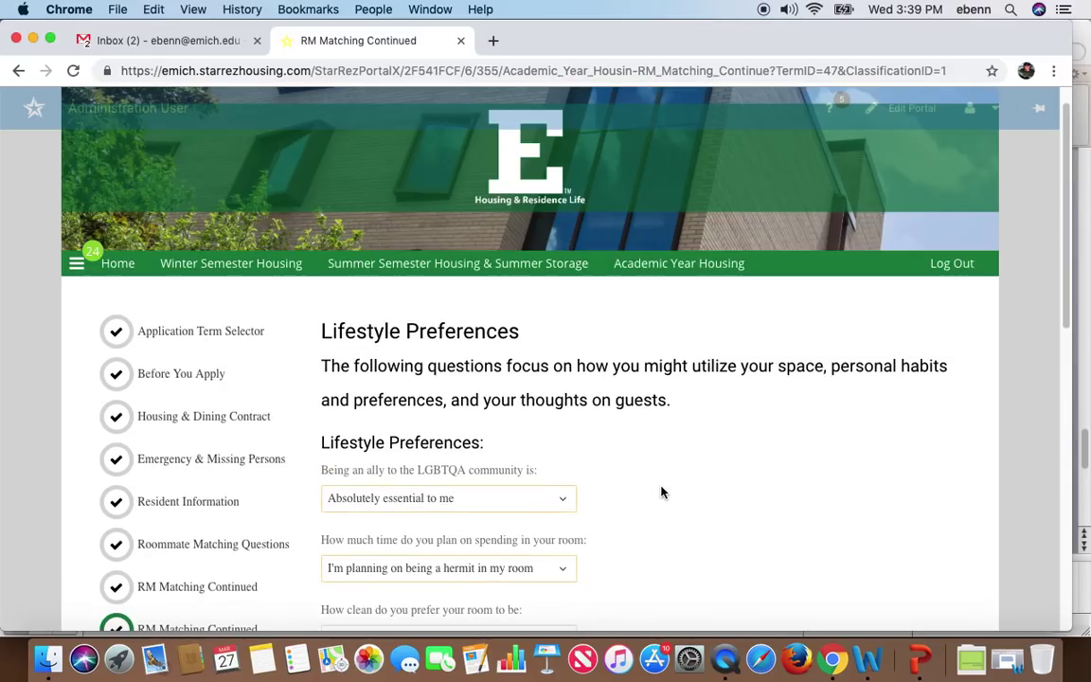
# Save the Lifestyle Preferences answers and go to the Step One of First-Year Application Complete page.
pyautogui.scroll(-14, 662, 491)
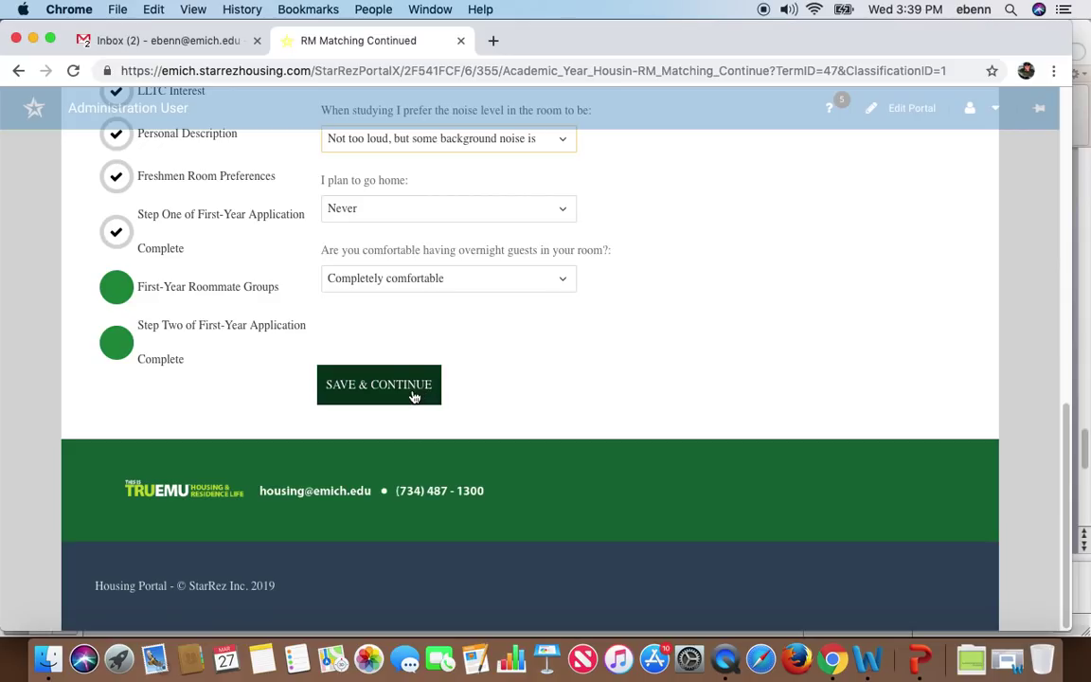
pyautogui.click(414, 394)
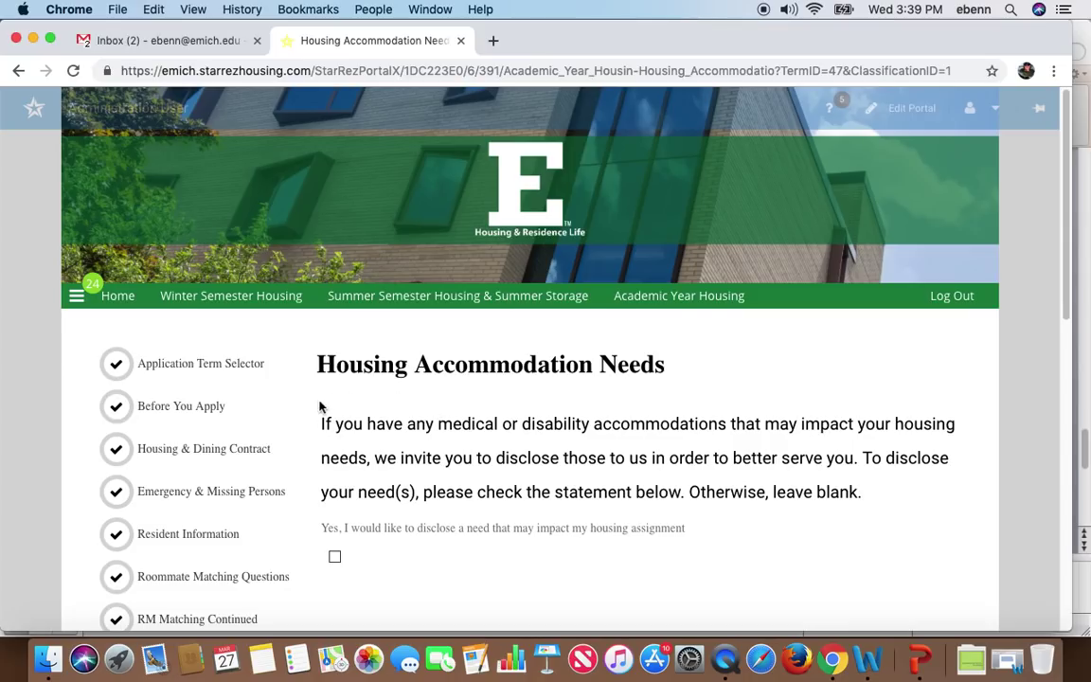
pyautogui.scroll(-5, 313, 412)
pyautogui.scroll(-6, 245, 374)
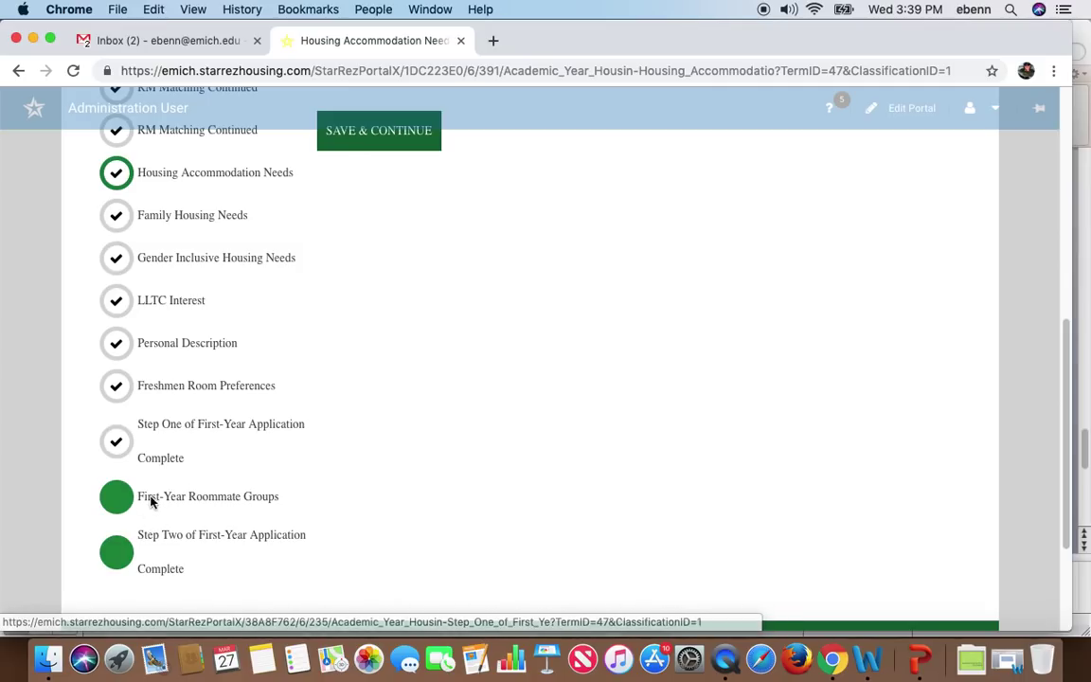
pyautogui.click(177, 433)
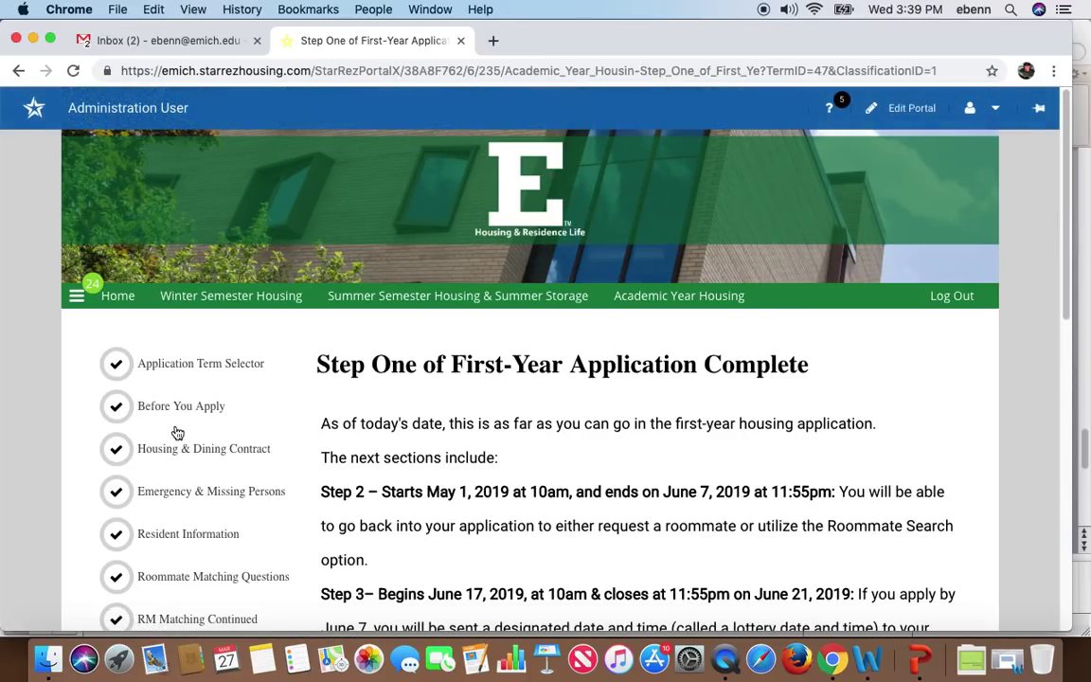
# Read the Step 2, Step 3 and email notices on the Step One completion page, and continue to First-Year Roommate Groups.
pyautogui.scroll(-5, 767, 538)
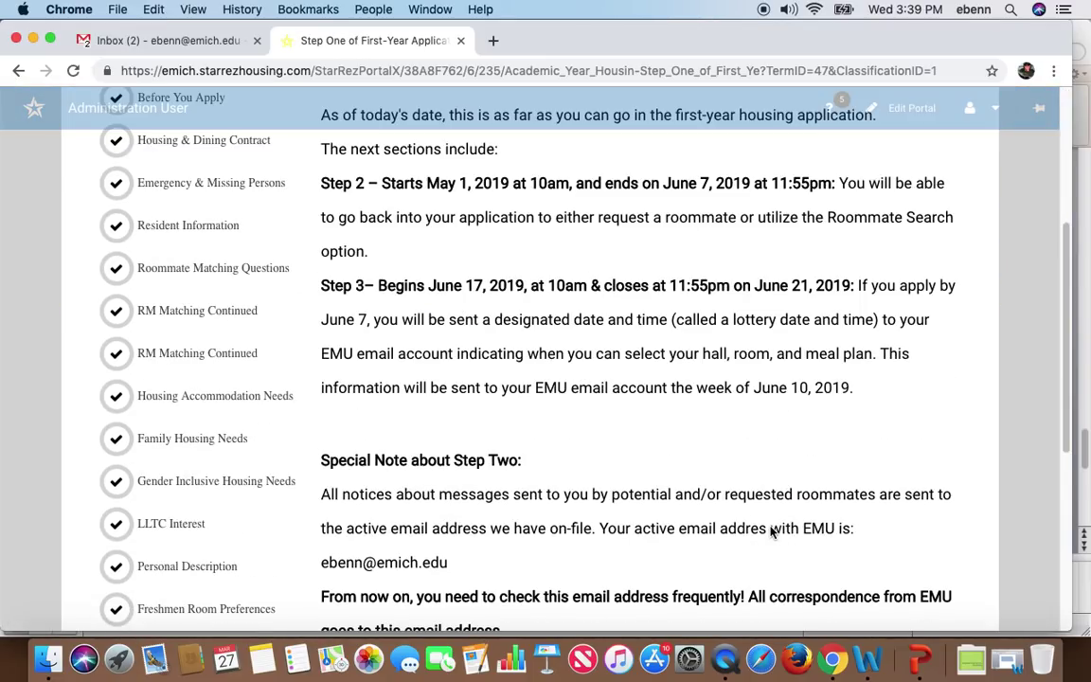
pyautogui.scroll(-3, 772, 533)
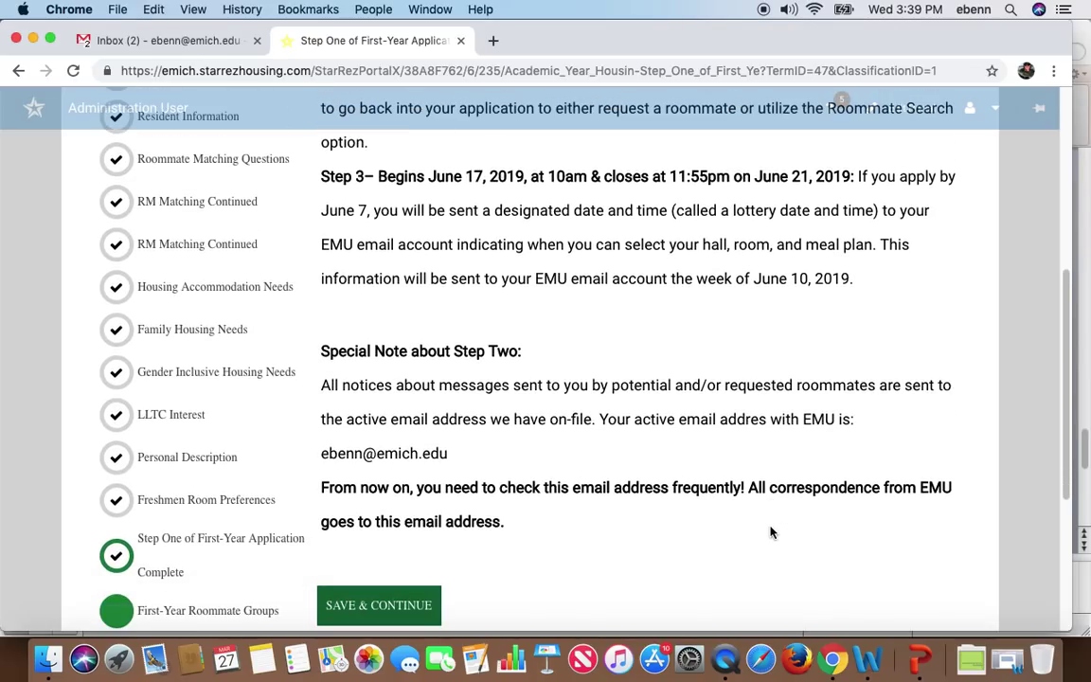
pyautogui.scroll(-1, 770, 532)
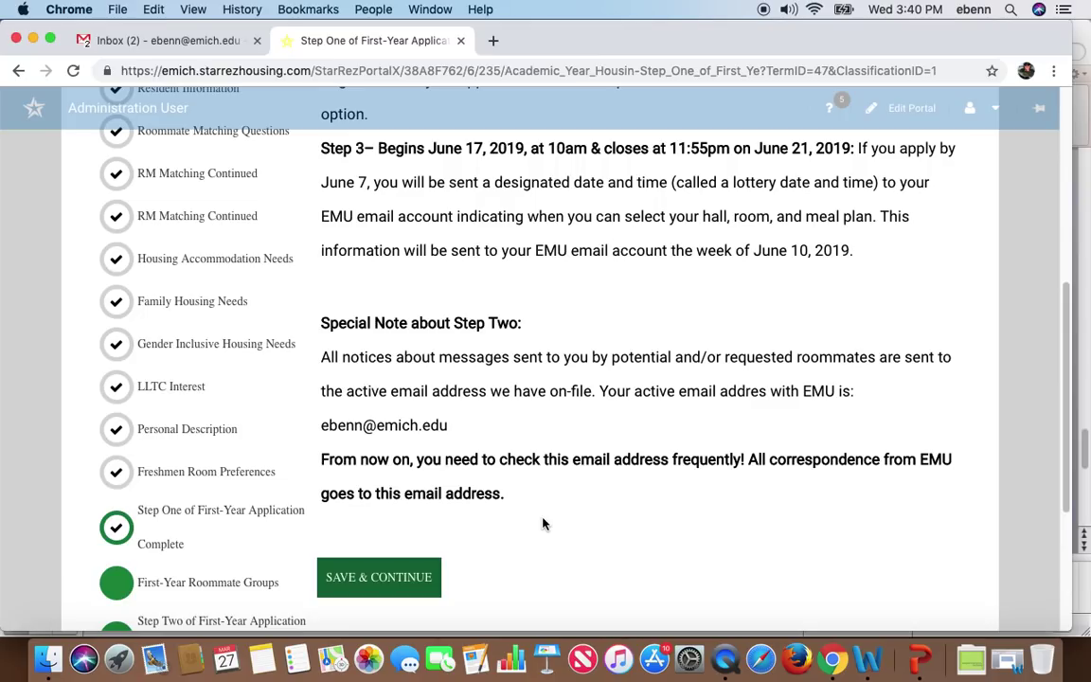
pyautogui.click(388, 590)
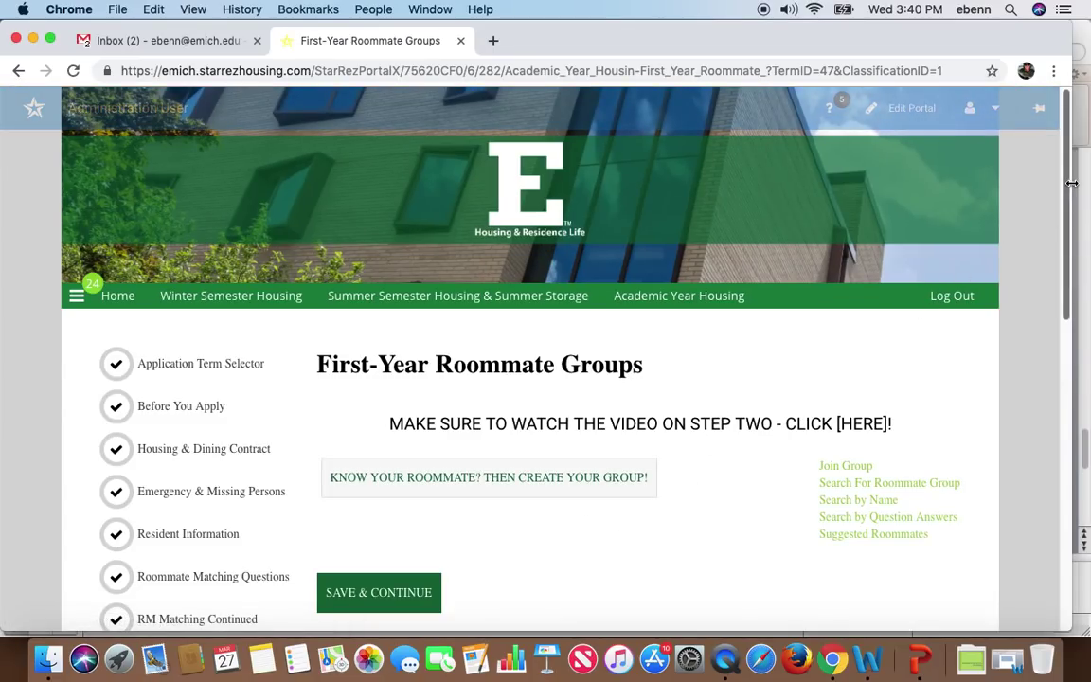
# Open Suggested Roommates and look through the suggested students' match percentages and descriptions.
pyautogui.moveTo(1065, 186); pyautogui.dragTo(1065, 246)
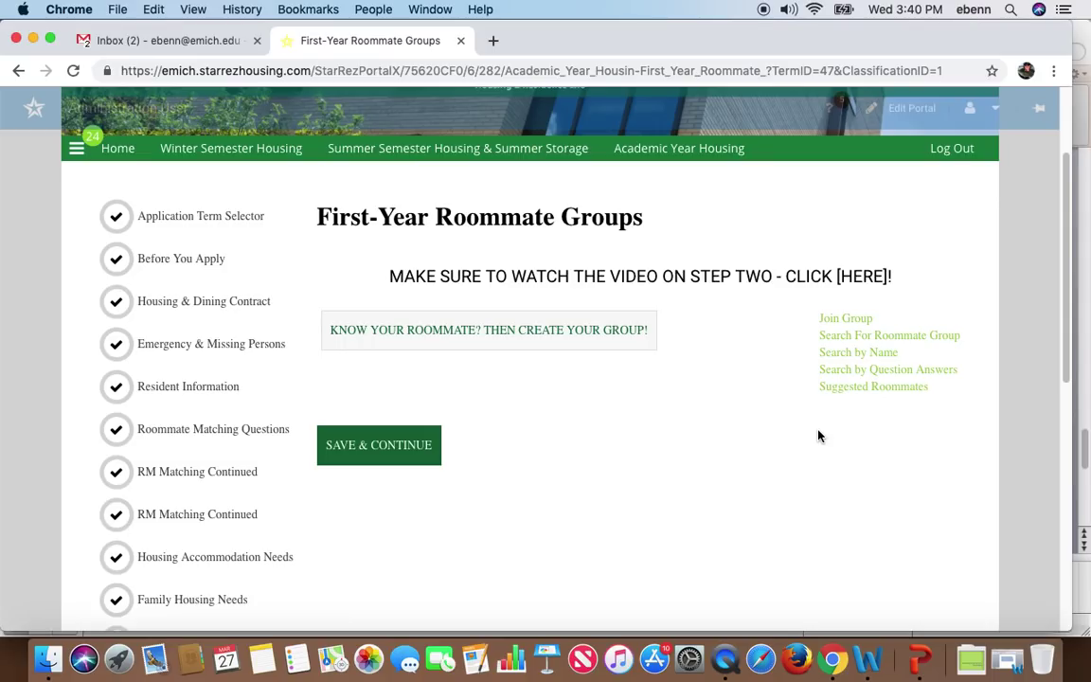
pyautogui.click(860, 397)
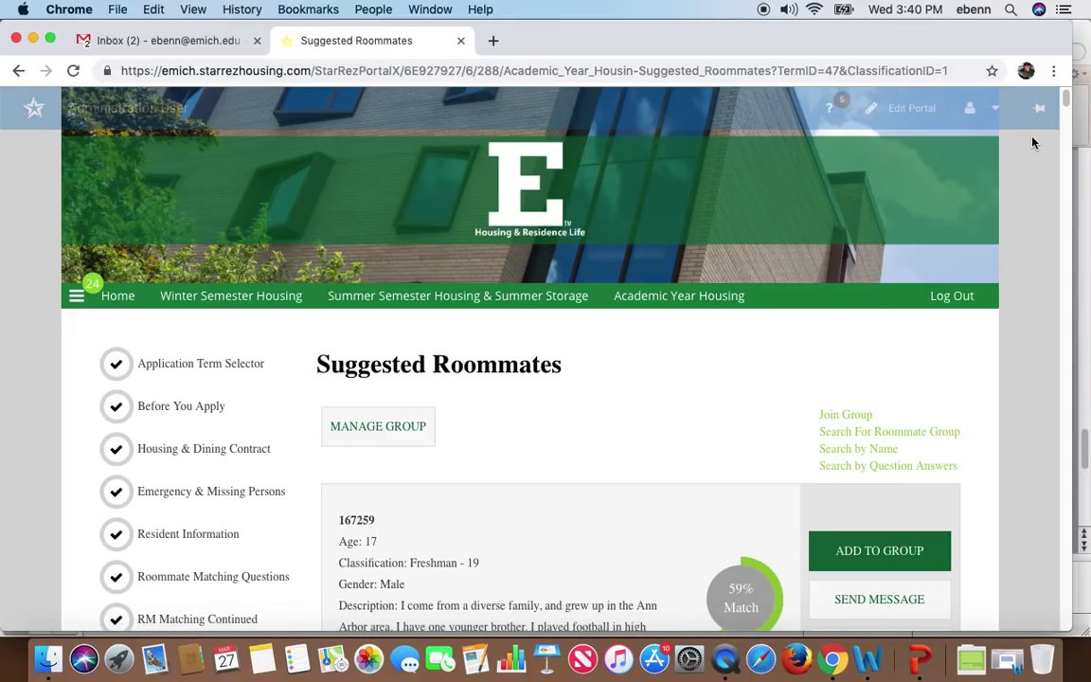
pyautogui.moveTo(1065, 99)
pyautogui.mouseDown()
pyautogui.moveTo(1059, 148)
pyautogui.moveTo(1060, 114)
pyautogui.mouseUp()
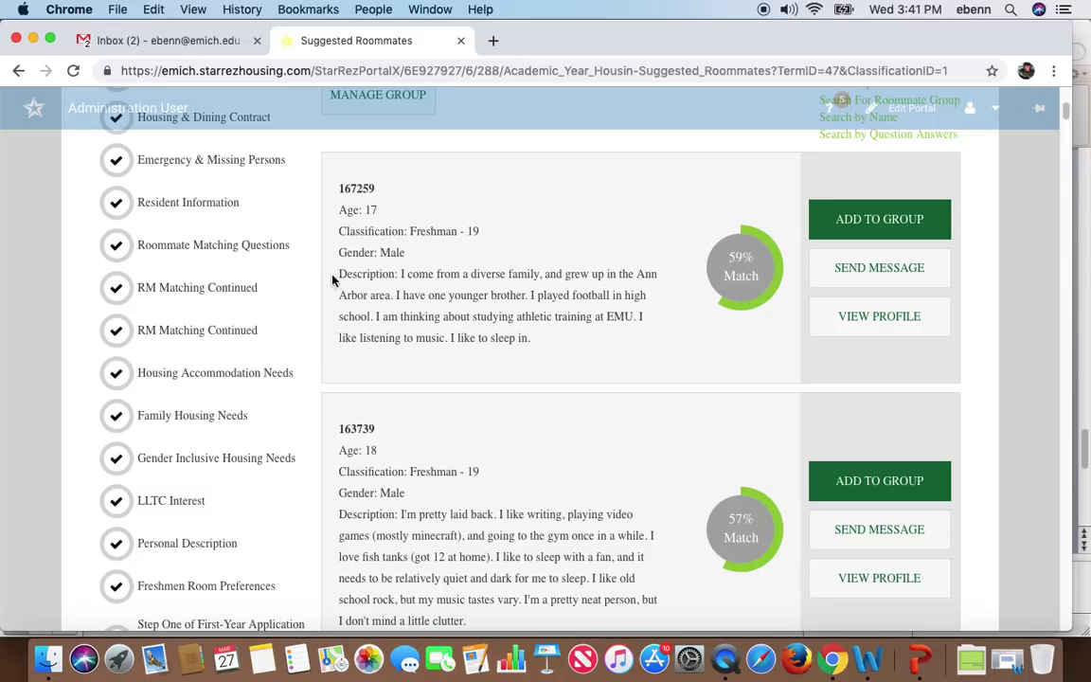
pyautogui.scroll(-3, 398, 370)
pyautogui.scroll(-15, 471, 385)
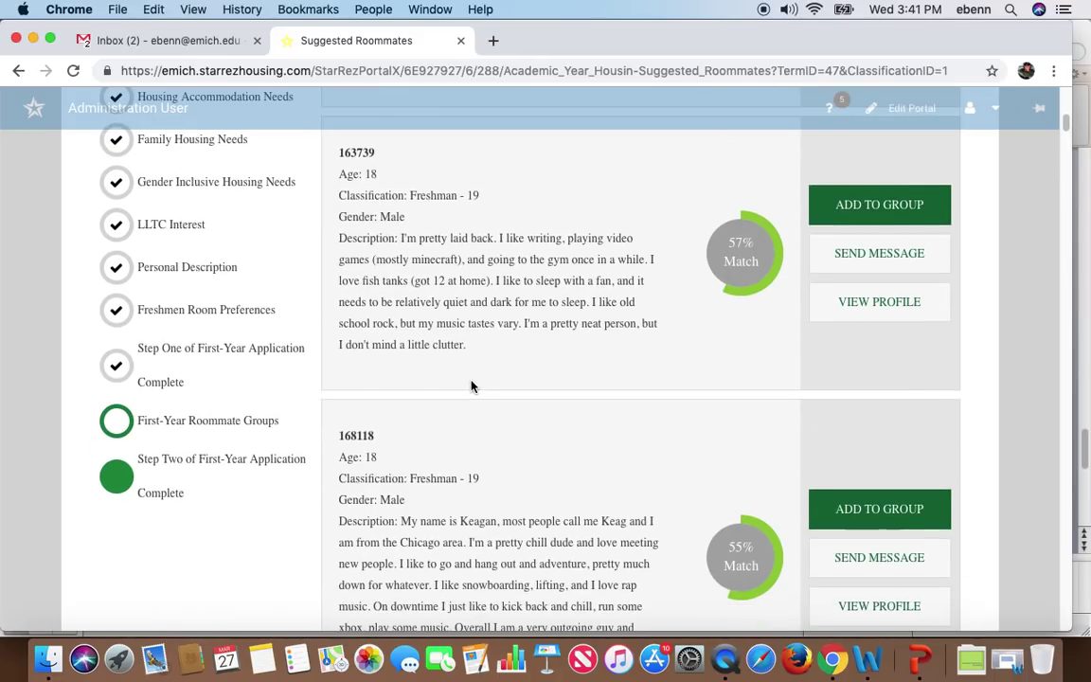
pyautogui.scroll(-3, 470, 386)
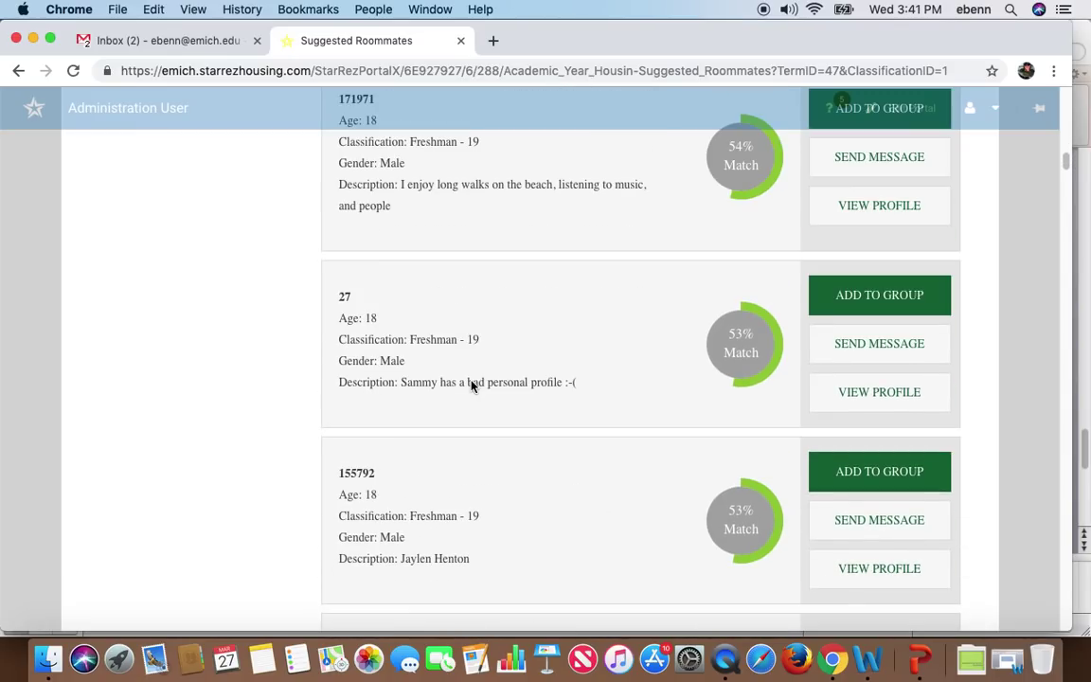
pyautogui.scroll(3, 471, 386)
pyautogui.scroll(-6, 474, 383)
pyautogui.scroll(20, 473, 384)
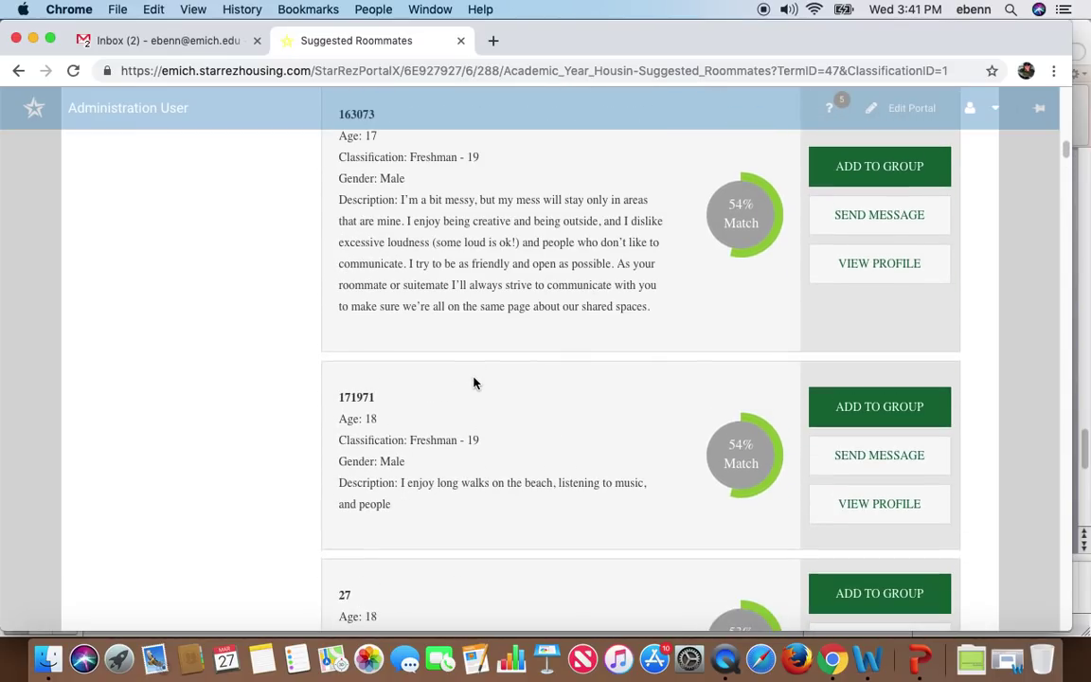
pyautogui.scroll(2, 477, 382)
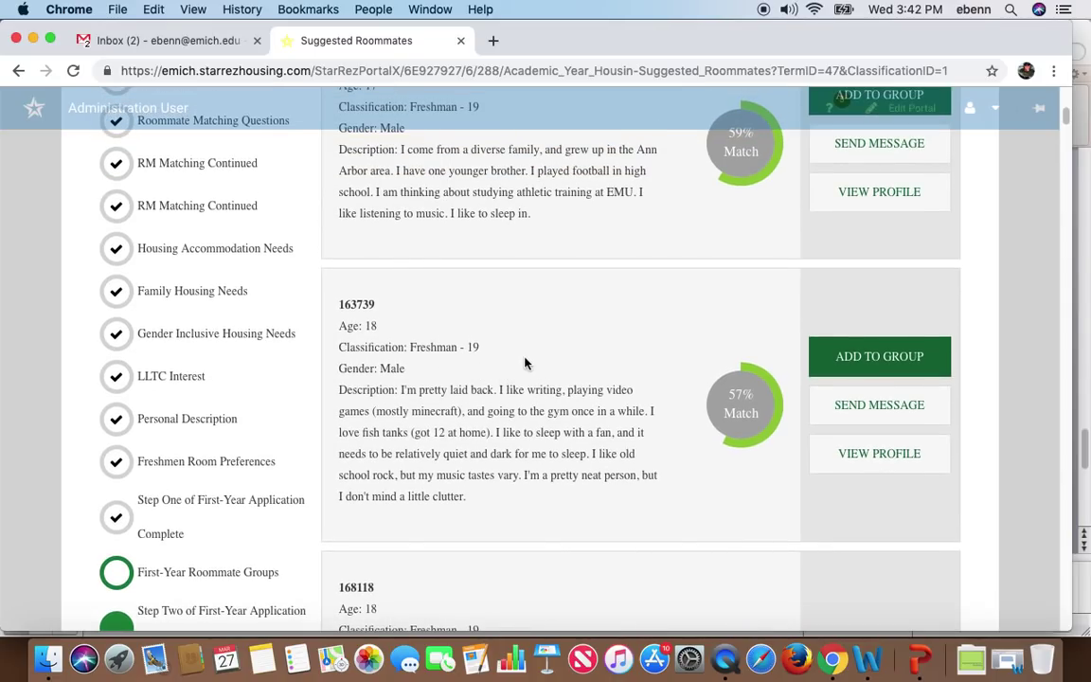
pyautogui.scroll(-5, 538, 346)
pyautogui.scroll(8, 537, 345)
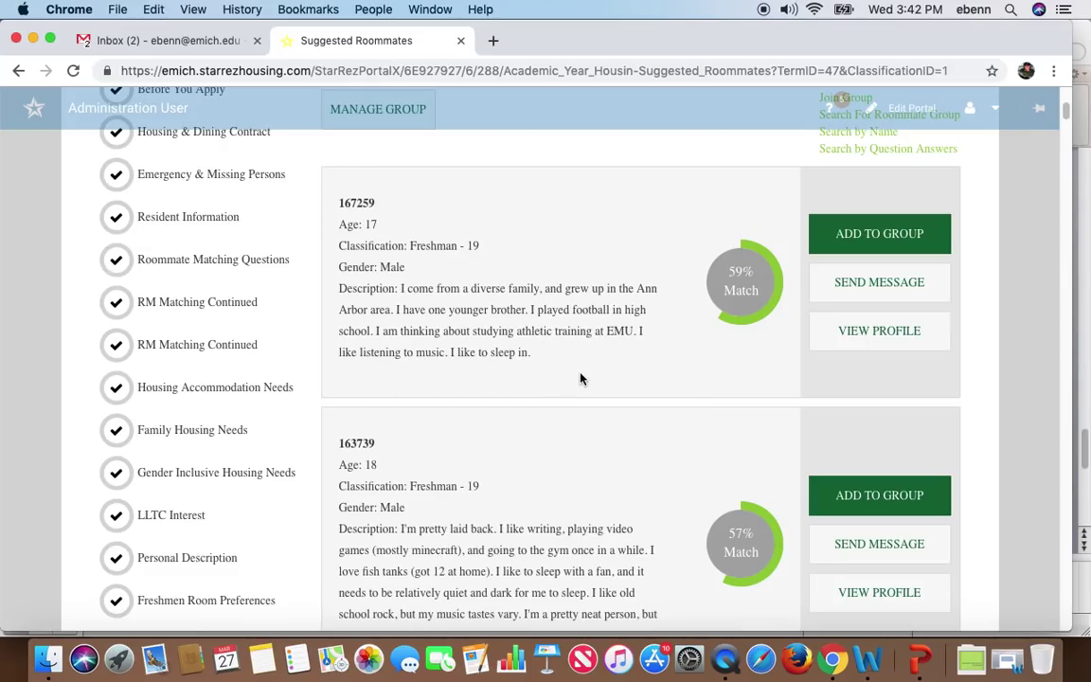
# View the full profile of the first suggested roommate and return to the suggestions.
pyautogui.click(875, 342)
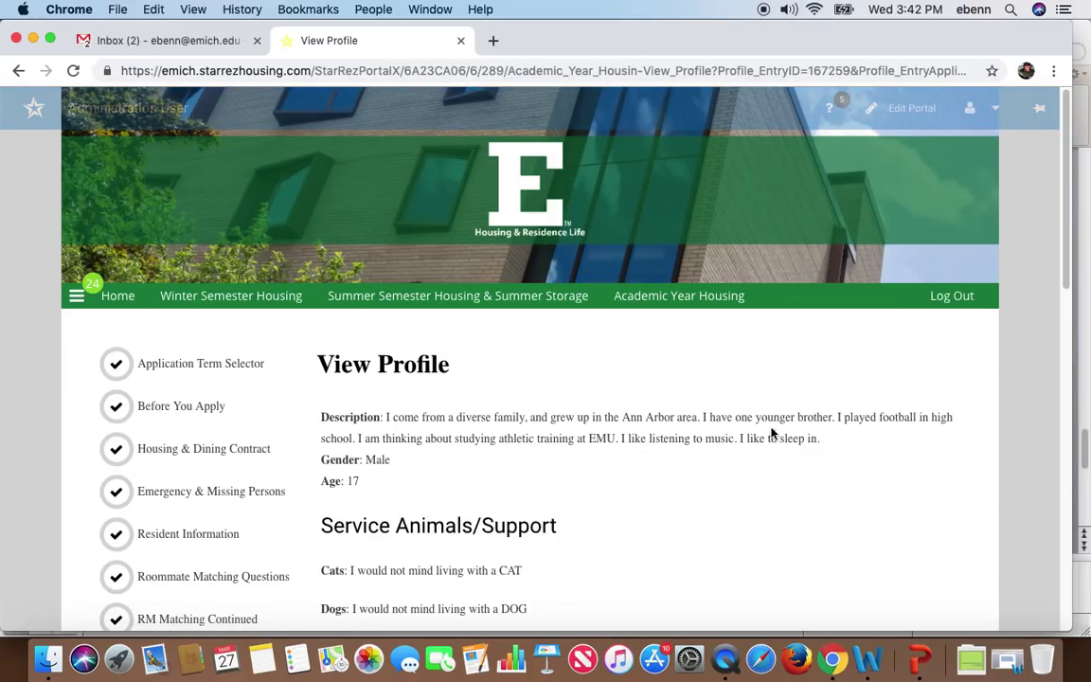
pyautogui.moveTo(1065, 217); pyautogui.dragTo(1048, 273)
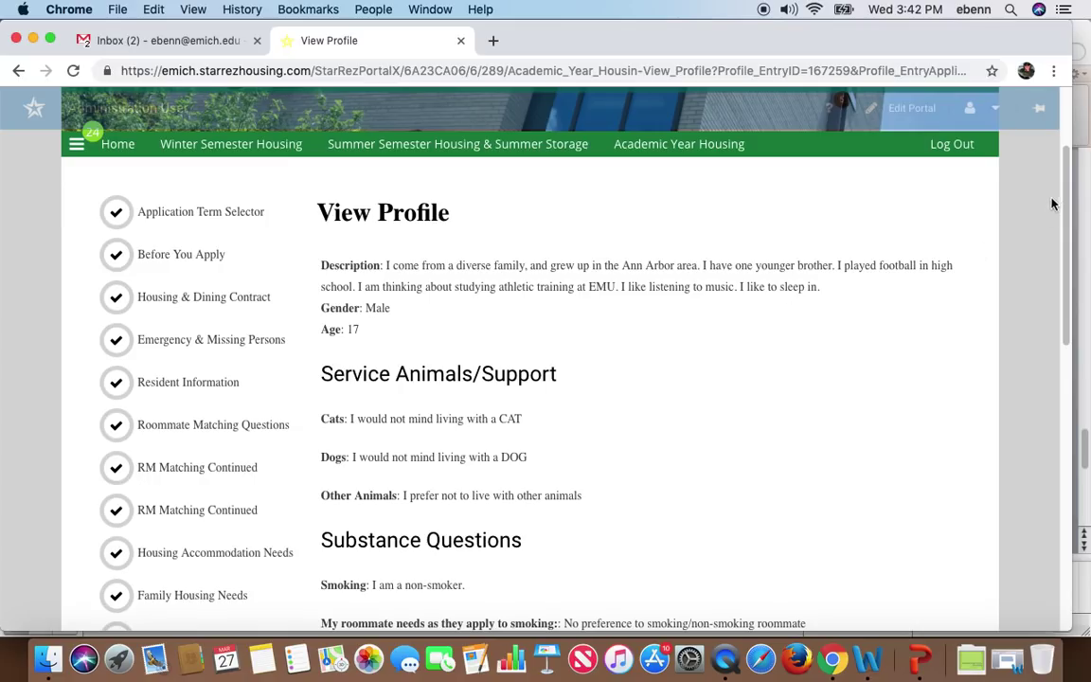
pyautogui.moveTo(1065, 176); pyautogui.dragTo(1069, 428)
pyautogui.click(362, 506)
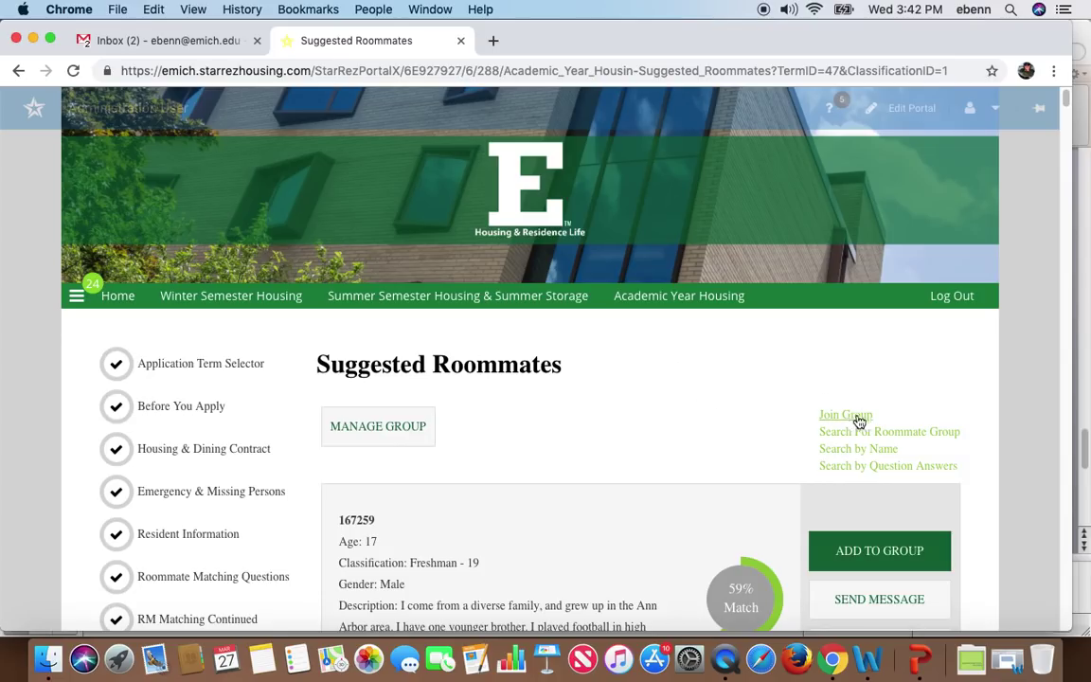
# Open the roommate search by question answers and check the Smoking filter's options, leaving it at Any.
pyautogui.click(885, 470)
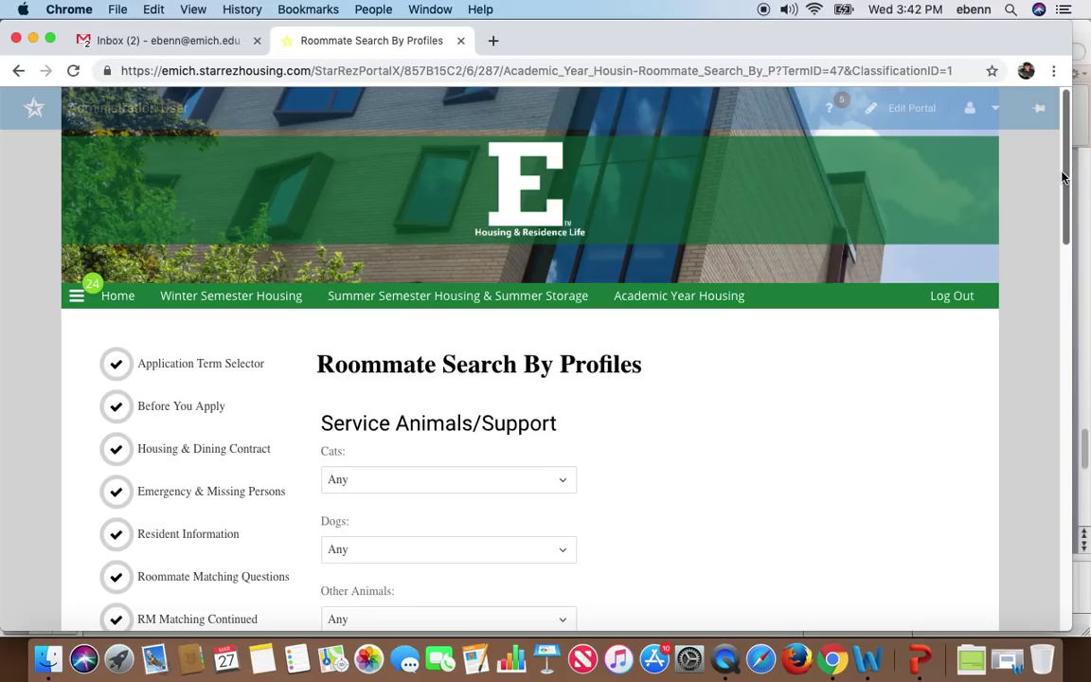
pyautogui.moveTo(1062, 177); pyautogui.dragTo(1060, 254)
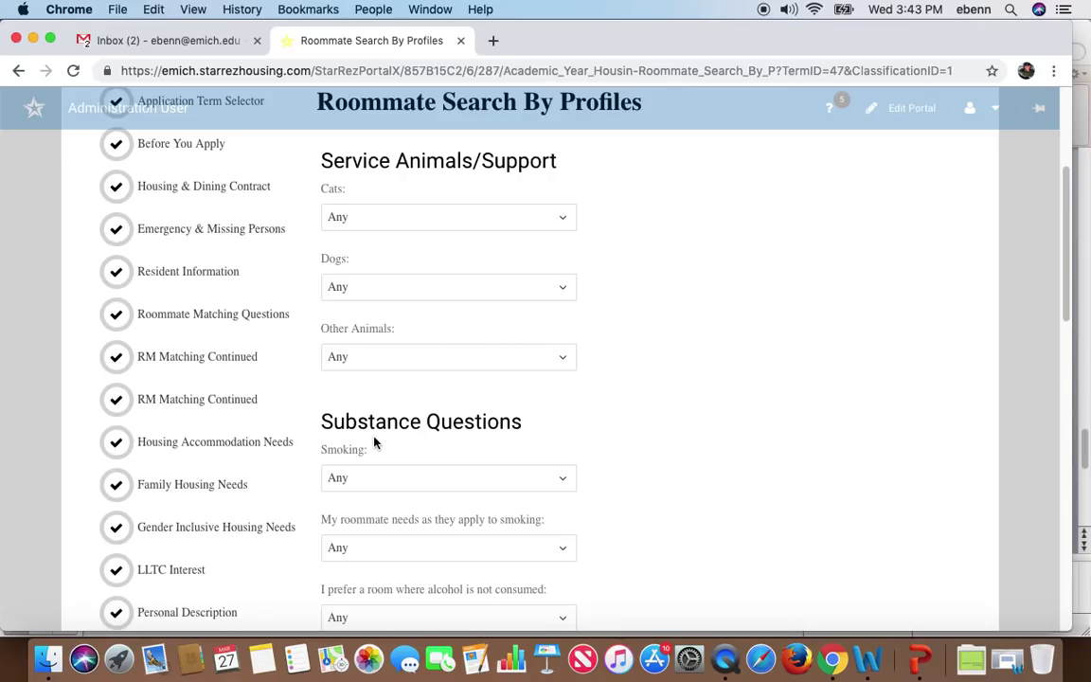
pyautogui.click(560, 486)
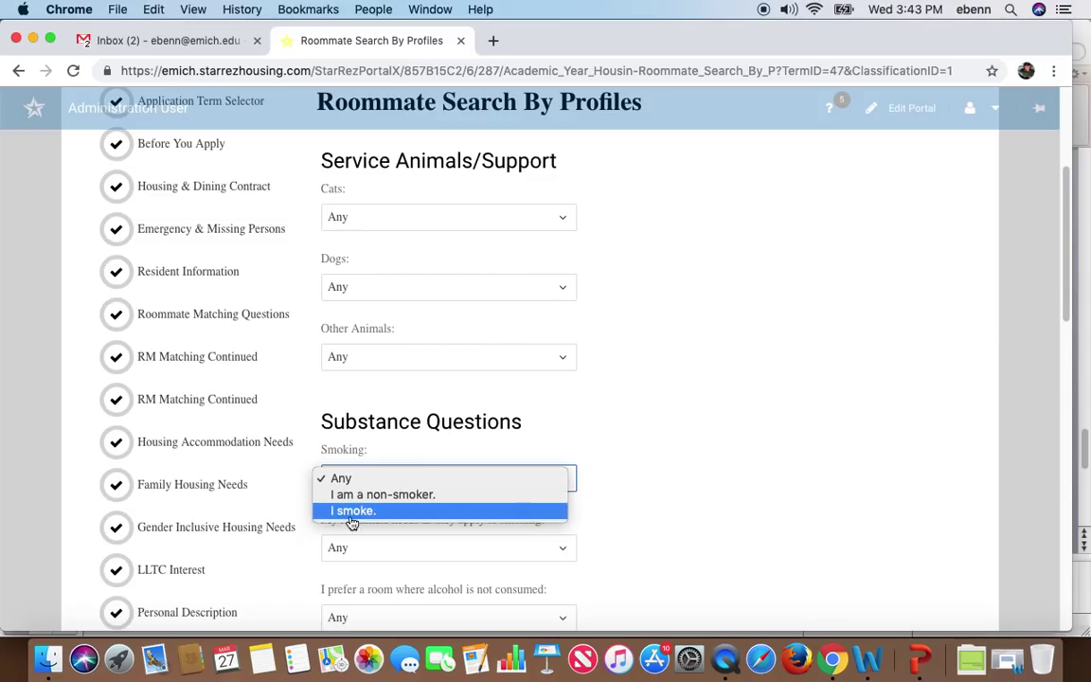
pyautogui.click(582, 445)
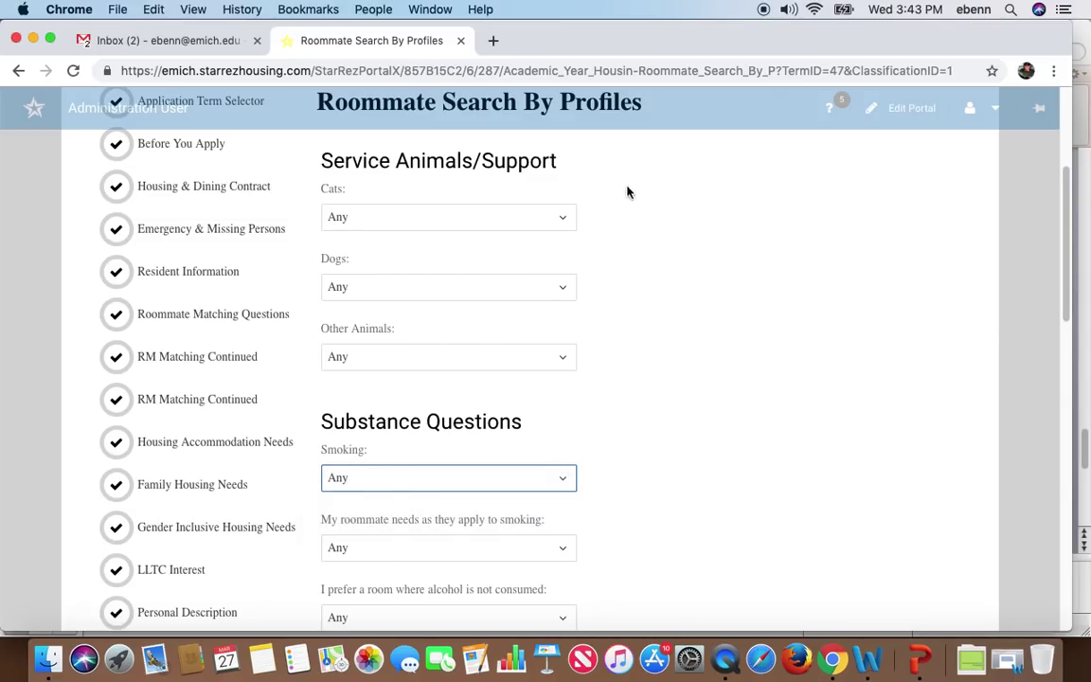
# Filter the roommate search by LGBTQA allyship "Absolutely essential to me" and time in room "I'm planning on being a hermit in my room".
pyautogui.click(1068, 204)
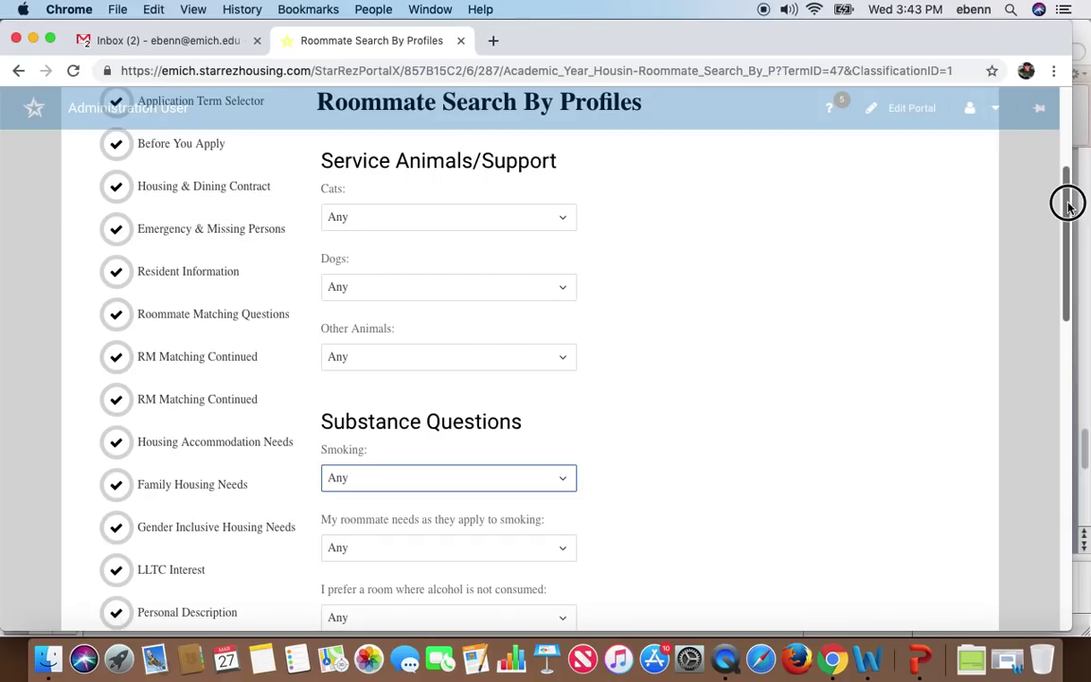
pyautogui.moveTo(1068, 204); pyautogui.dragTo(1061, 336)
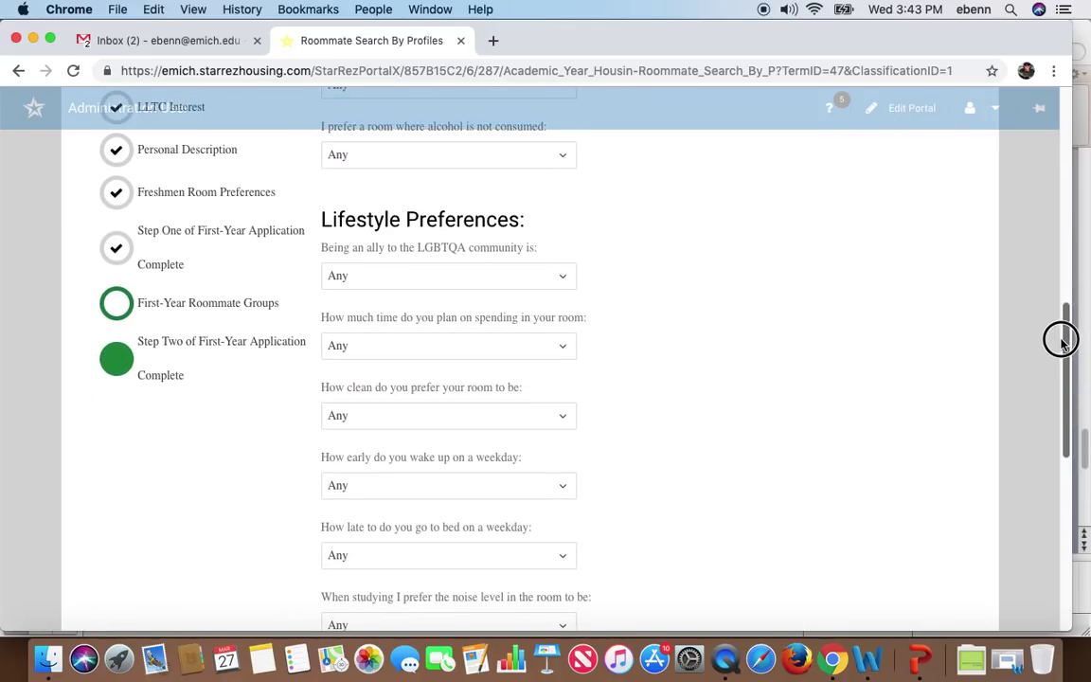
pyautogui.click(546, 288)
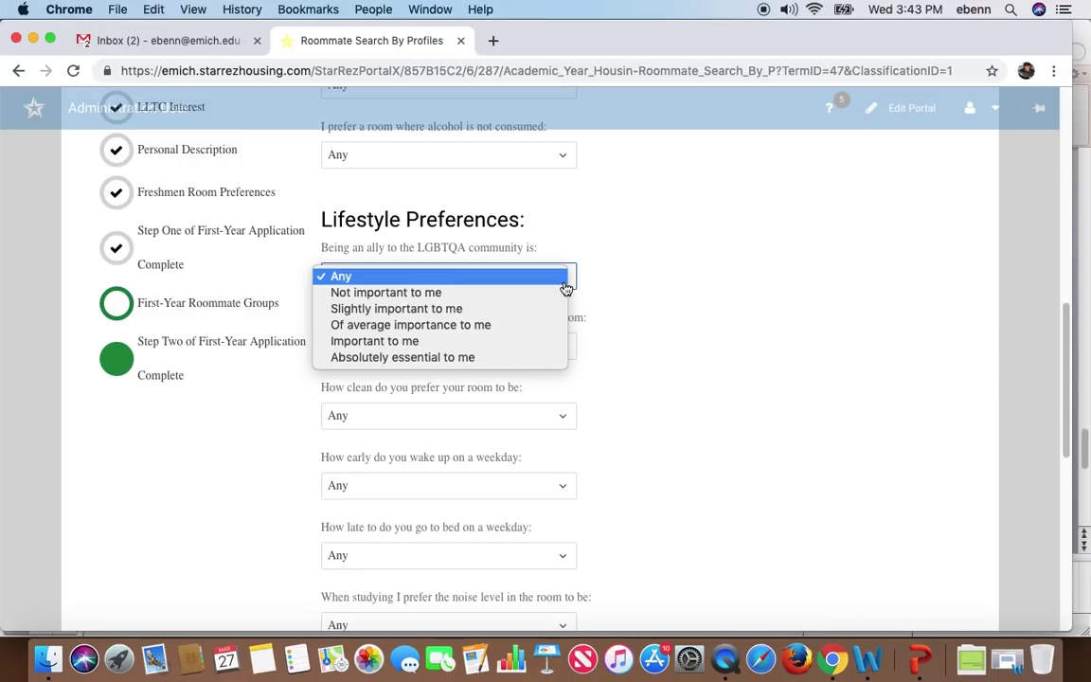
pyautogui.click(458, 361)
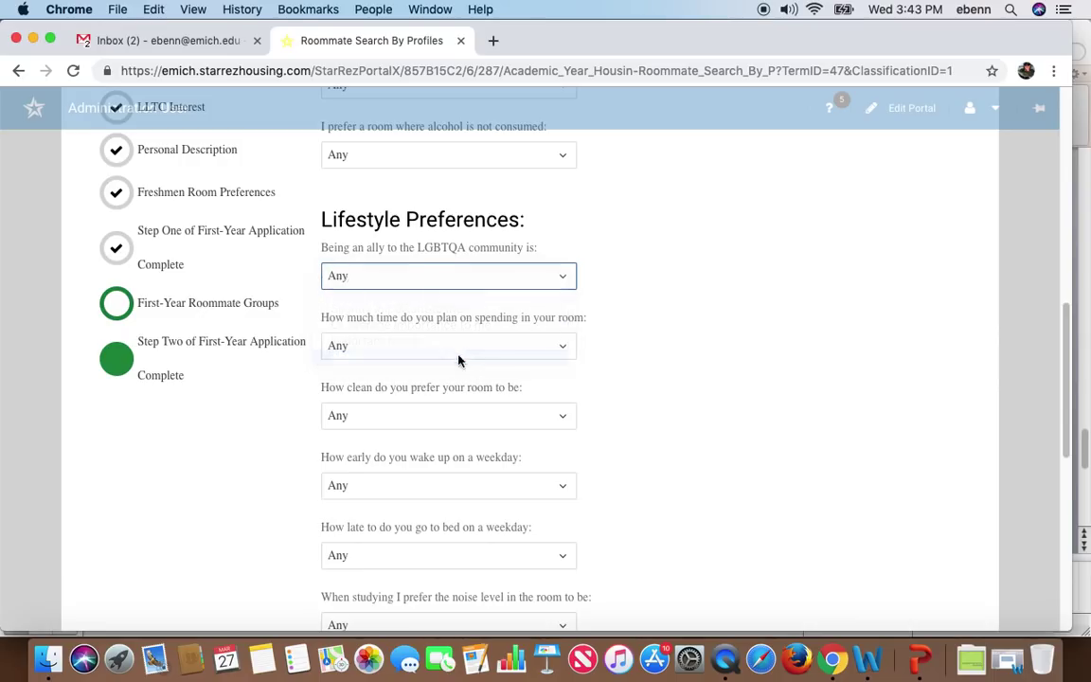
pyautogui.click(564, 347)
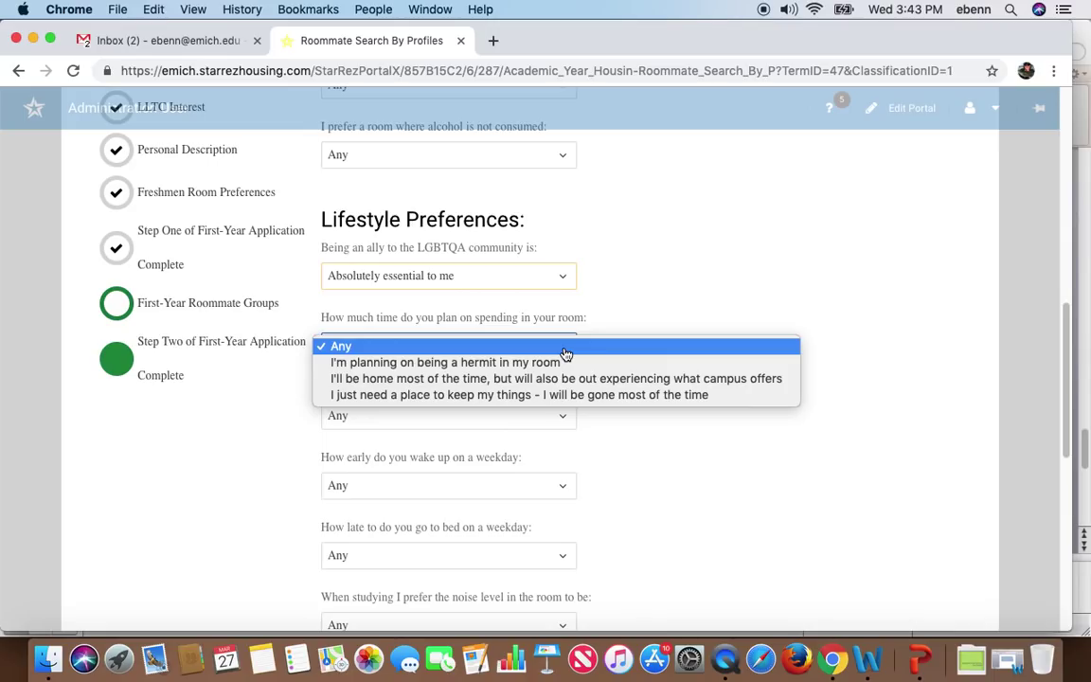
pyautogui.click(557, 364)
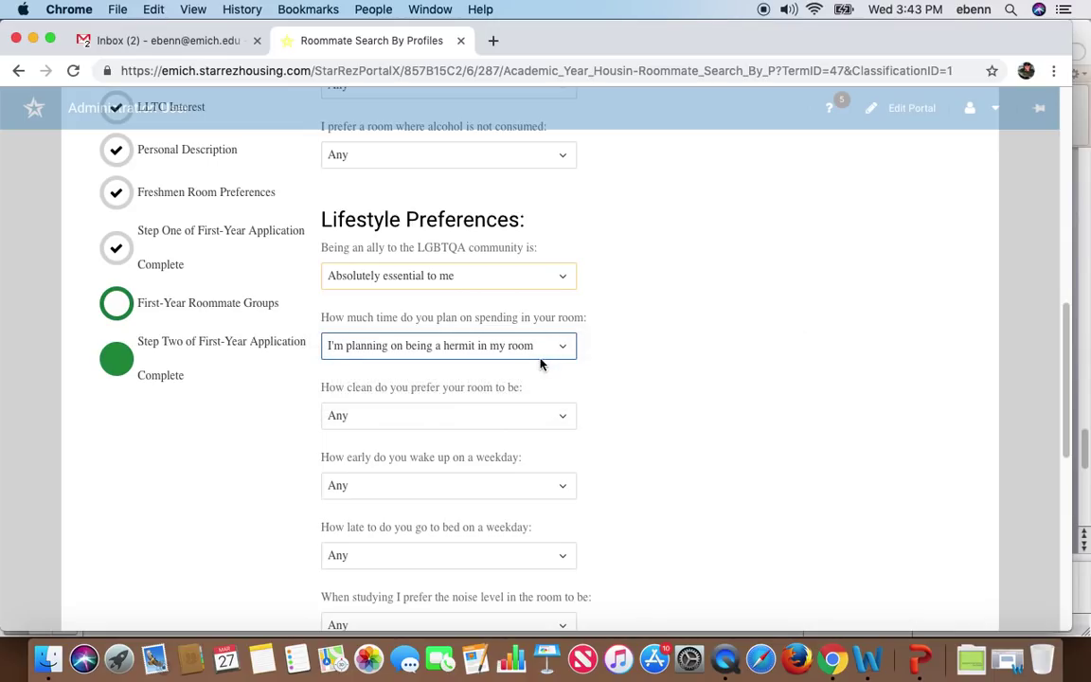
# Set the study noise level filter to "Not too loud, but some background noise is okay" and run the roommate search.
pyautogui.scroll(2, 615, 388)
pyautogui.scroll(-7, 623, 397)
pyautogui.scroll(5, 604, 341)
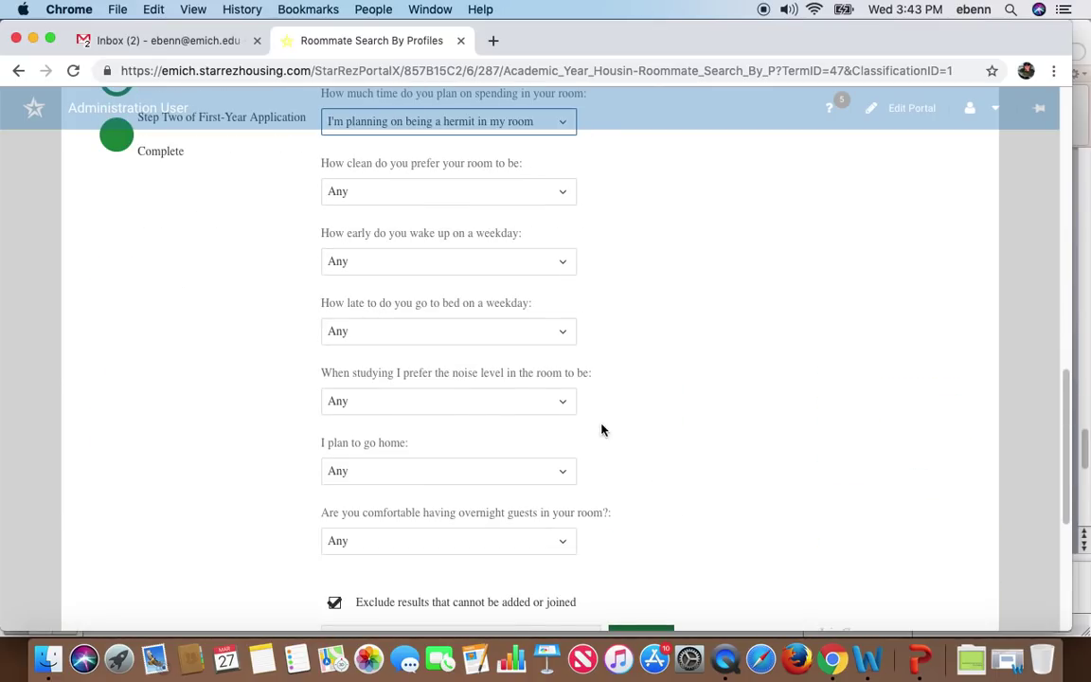
pyautogui.click(558, 401)
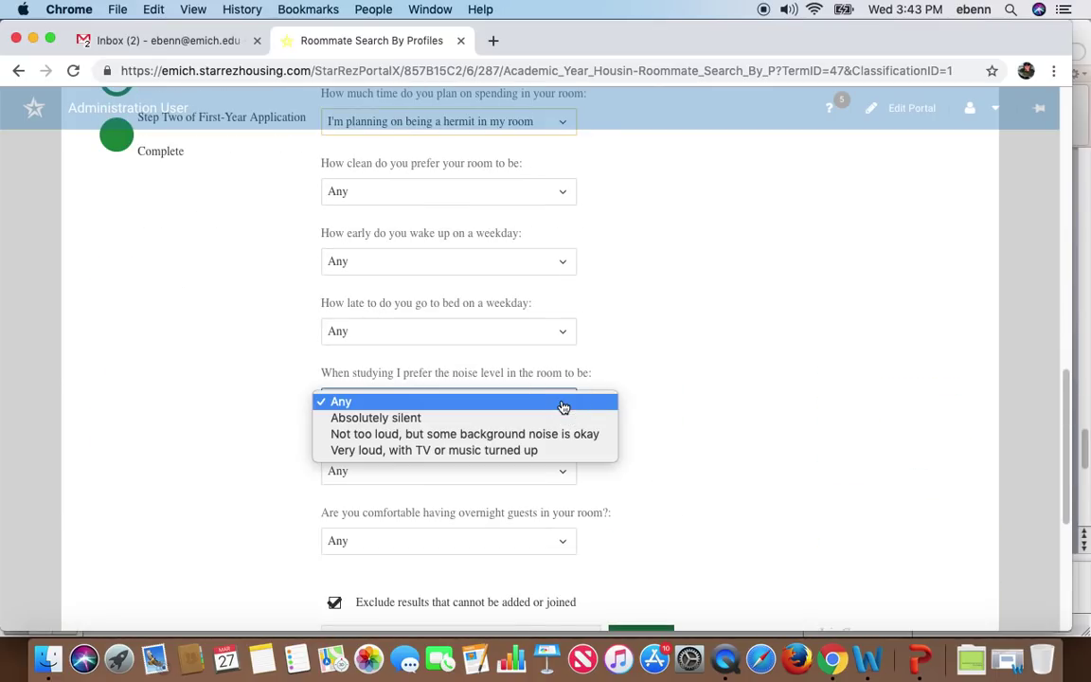
pyautogui.click(450, 440)
pyautogui.scroll(8, 609, 431)
pyautogui.scroll(-10, 656, 464)
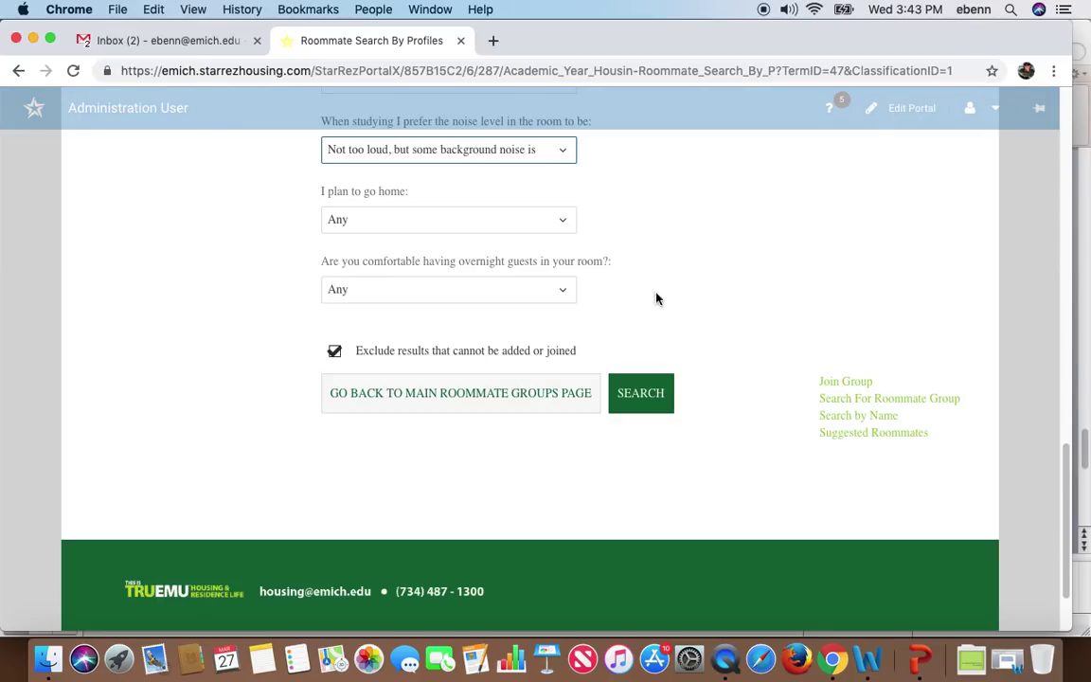
pyautogui.click(650, 405)
# Start a message to the roommate found by the search and set its subject to "Roommates?".
pyautogui.scroll(-5, 651, 408)
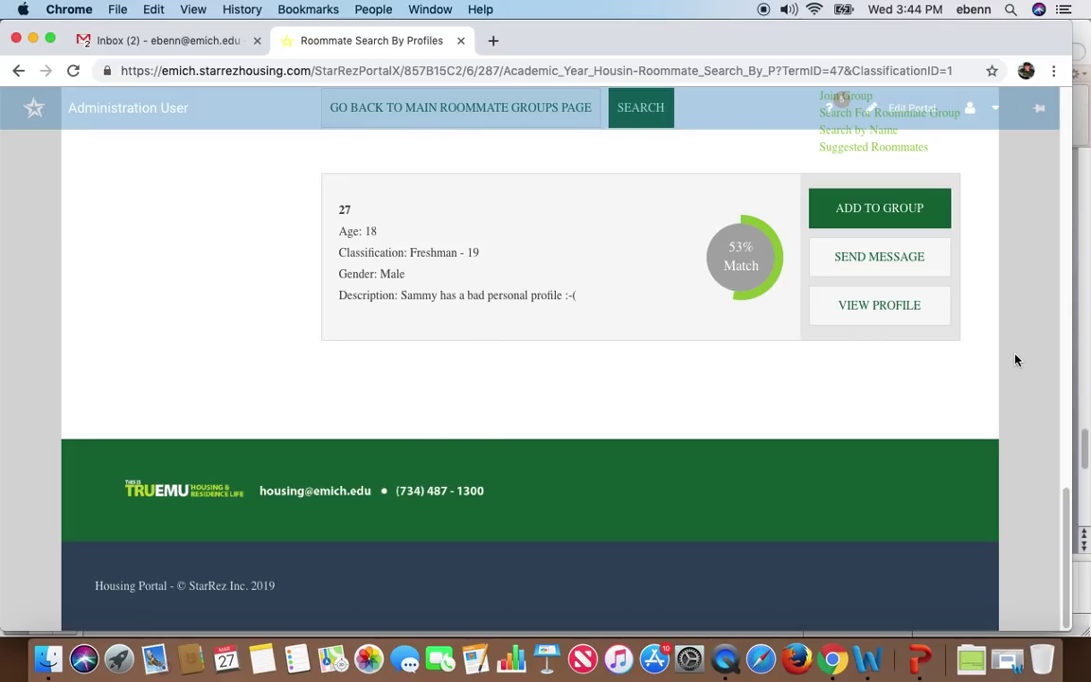
pyautogui.moveTo(1066, 513); pyautogui.dragTo(1066, 469)
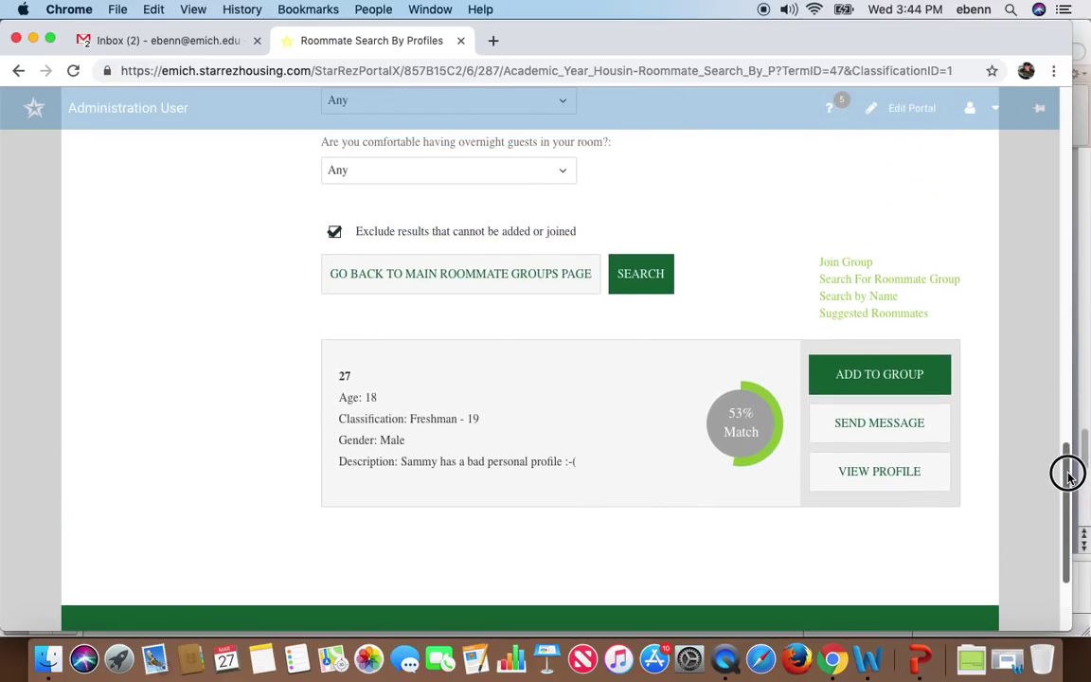
pyautogui.click(864, 428)
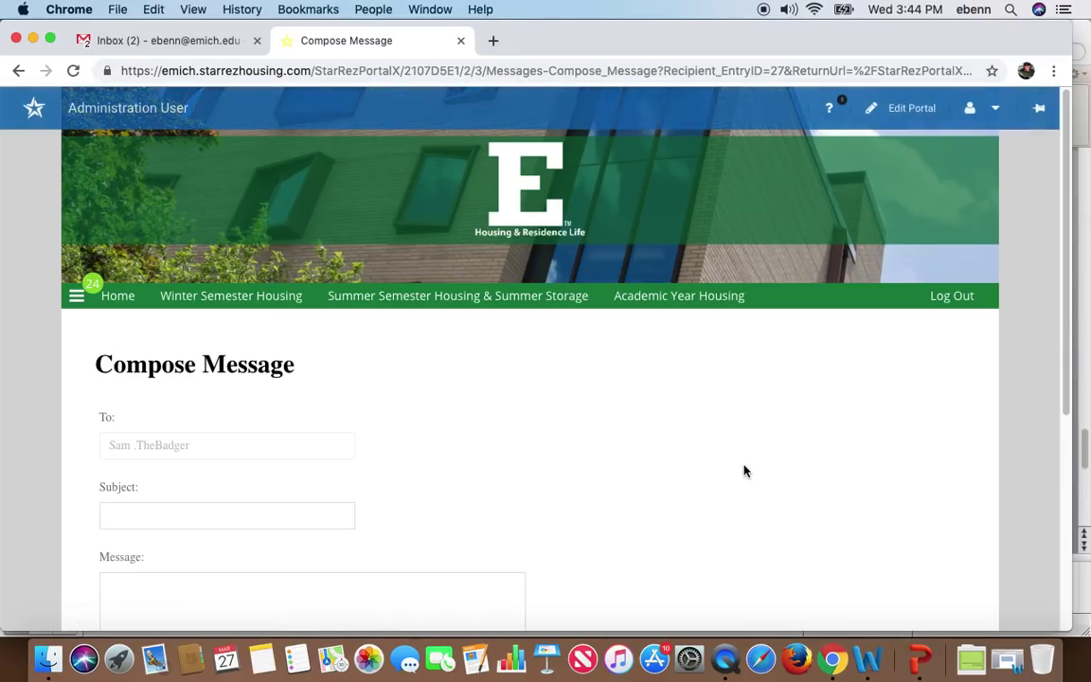
pyautogui.moveTo(1064, 219); pyautogui.dragTo(1054, 328)
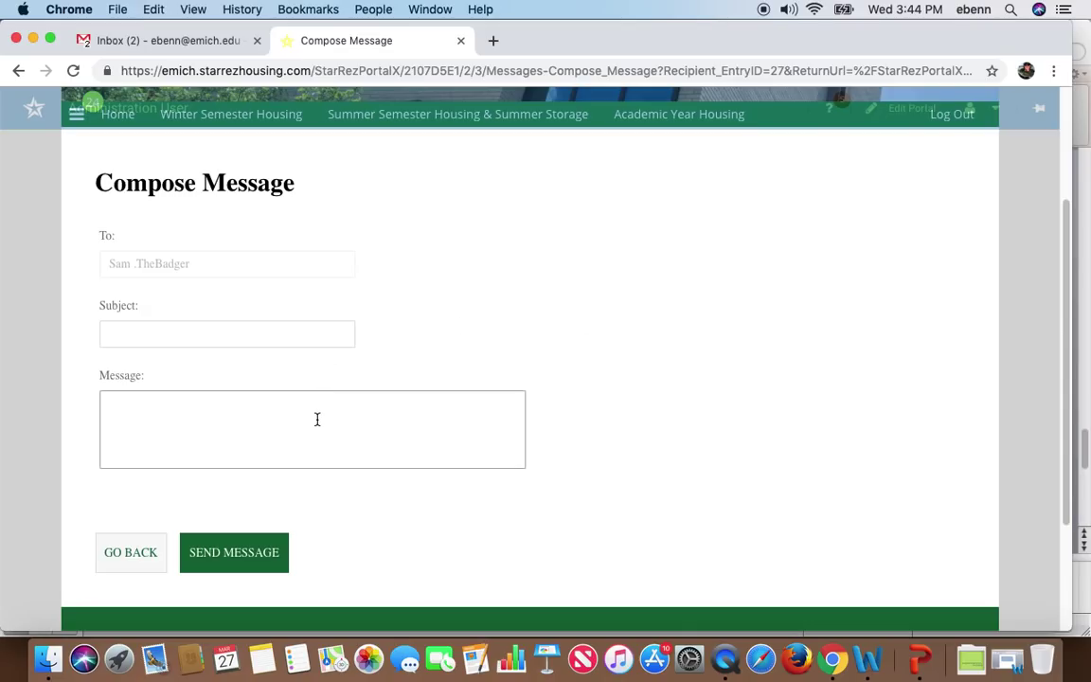
pyautogui.click(307, 340)
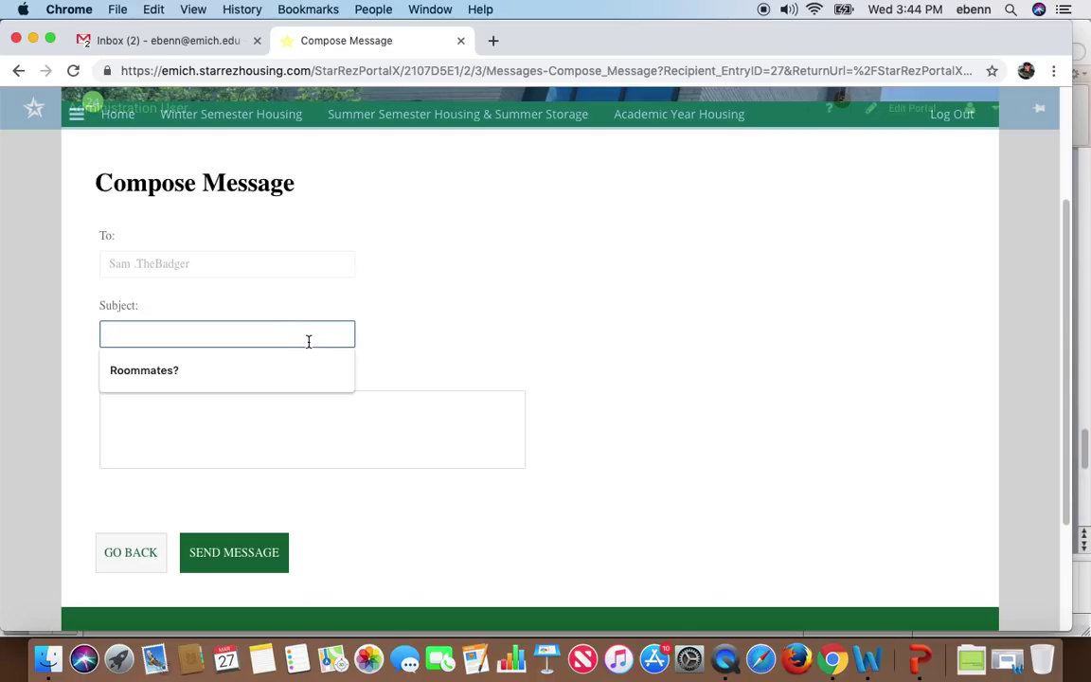
pyautogui.click(222, 371)
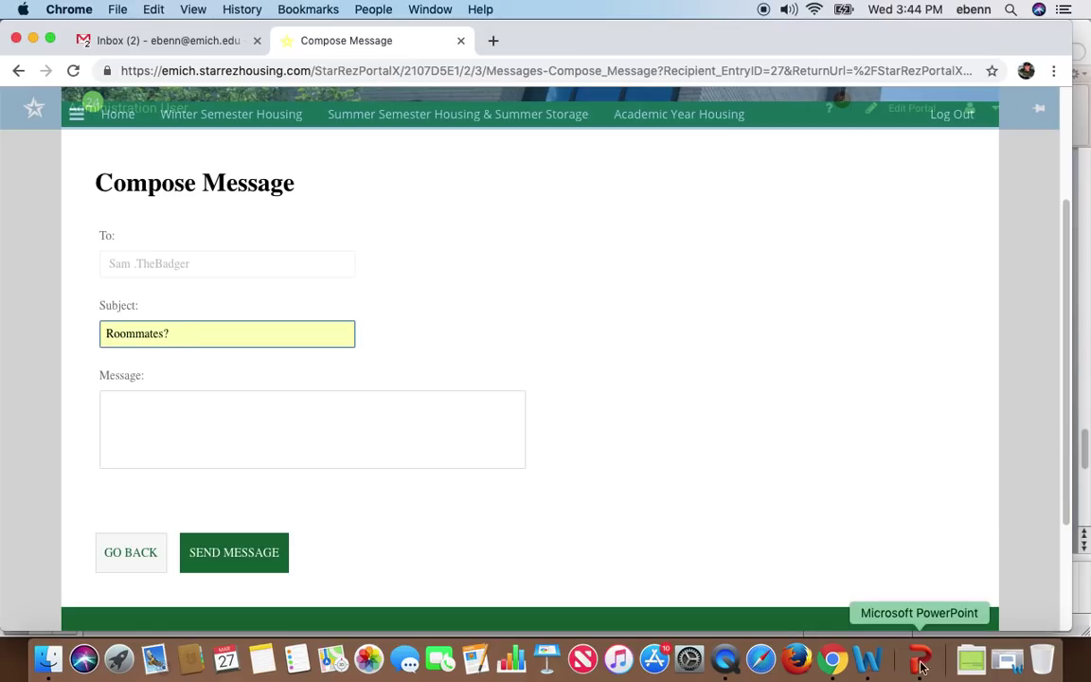
# Switch to Word and copy the sample roommate message with its signature from page 2 of "Examples for Video.docx".
pyautogui.click(869, 662)
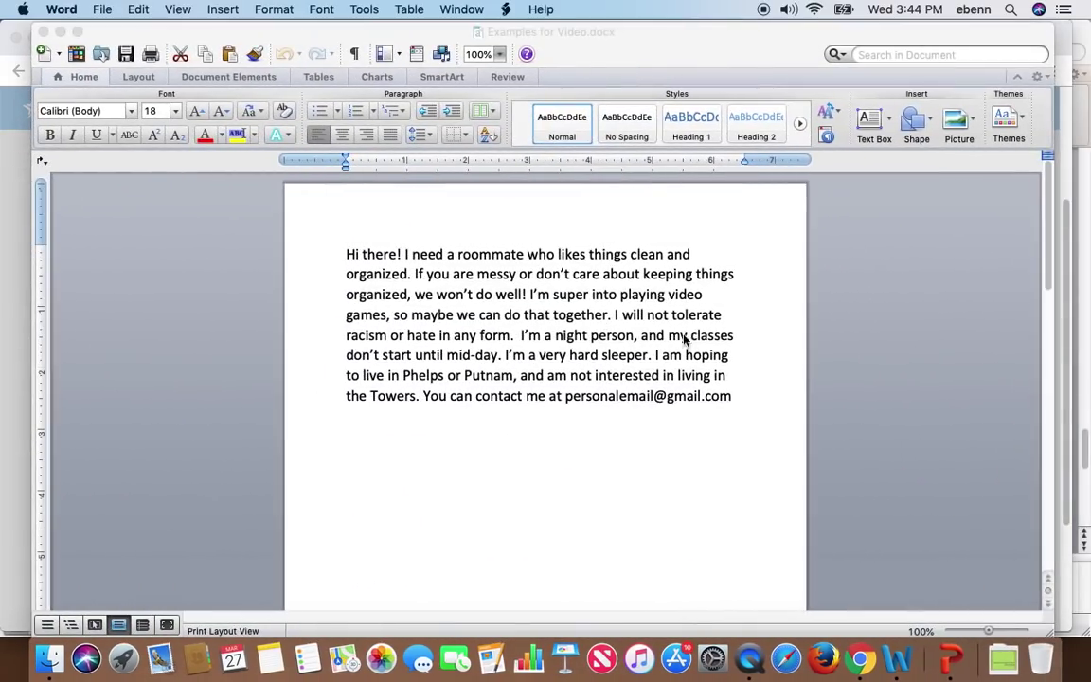
pyautogui.moveTo(1047, 183); pyautogui.dragTo(1042, 372)
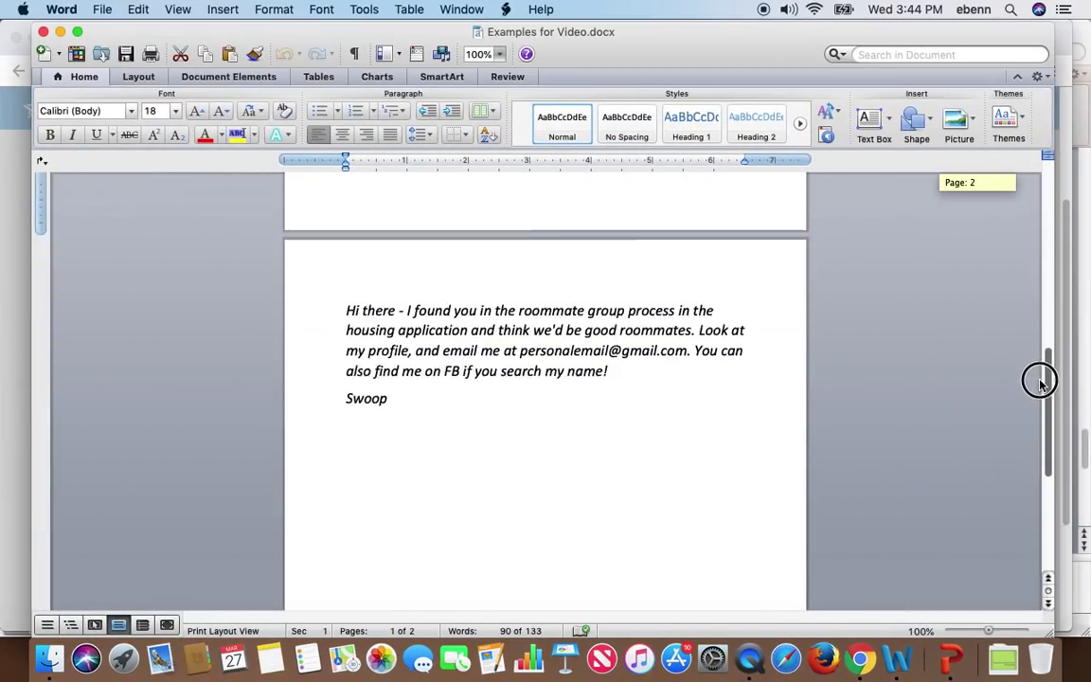
pyautogui.moveTo(434, 328); pyautogui.dragTo(332, 251)
pyautogui.press('super+c')
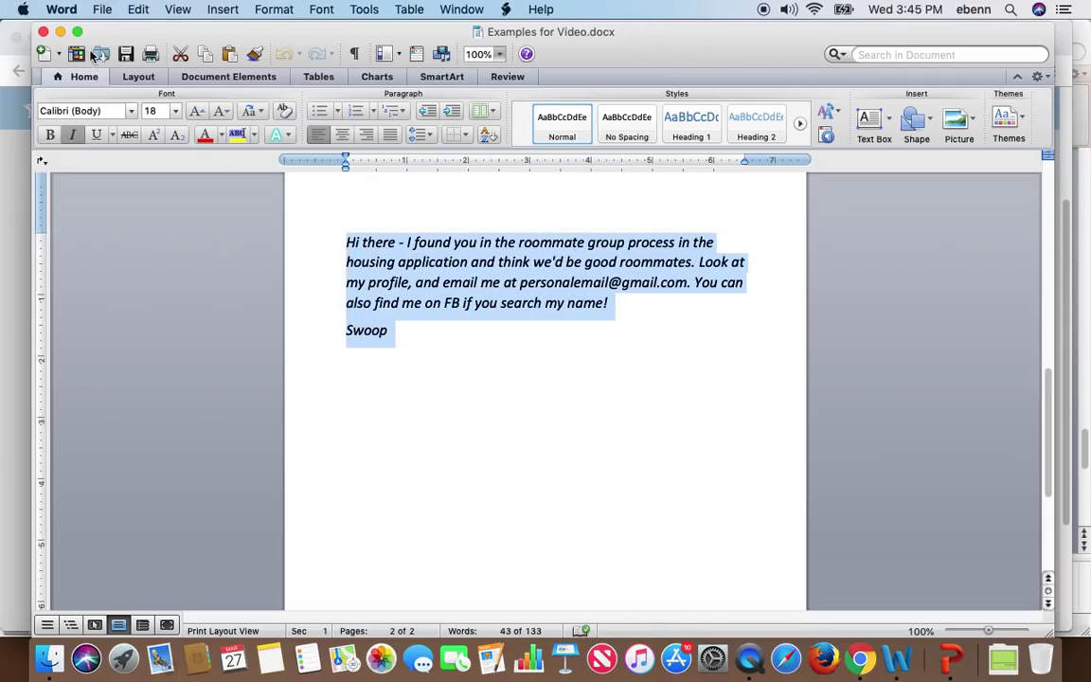
pyautogui.click(58, 32)
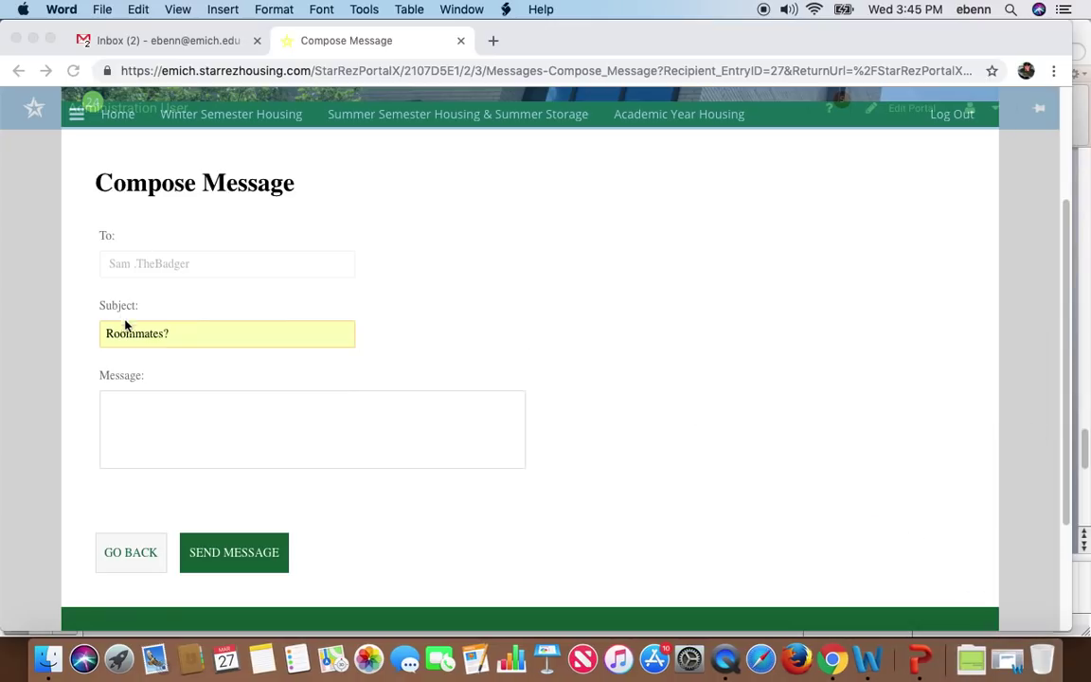
# Paste the copied text into the message body in the housing portal and send the message.
pyautogui.click(176, 408)
pyautogui.press('super+v')
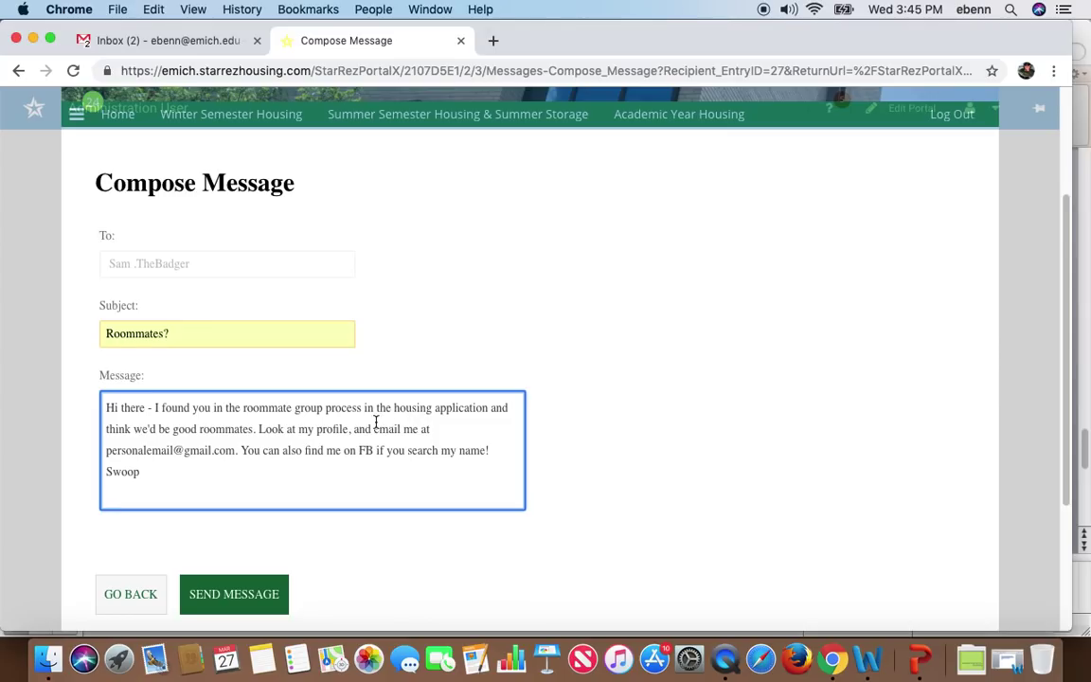
pyautogui.moveTo(106, 452); pyautogui.dragTo(233, 451)
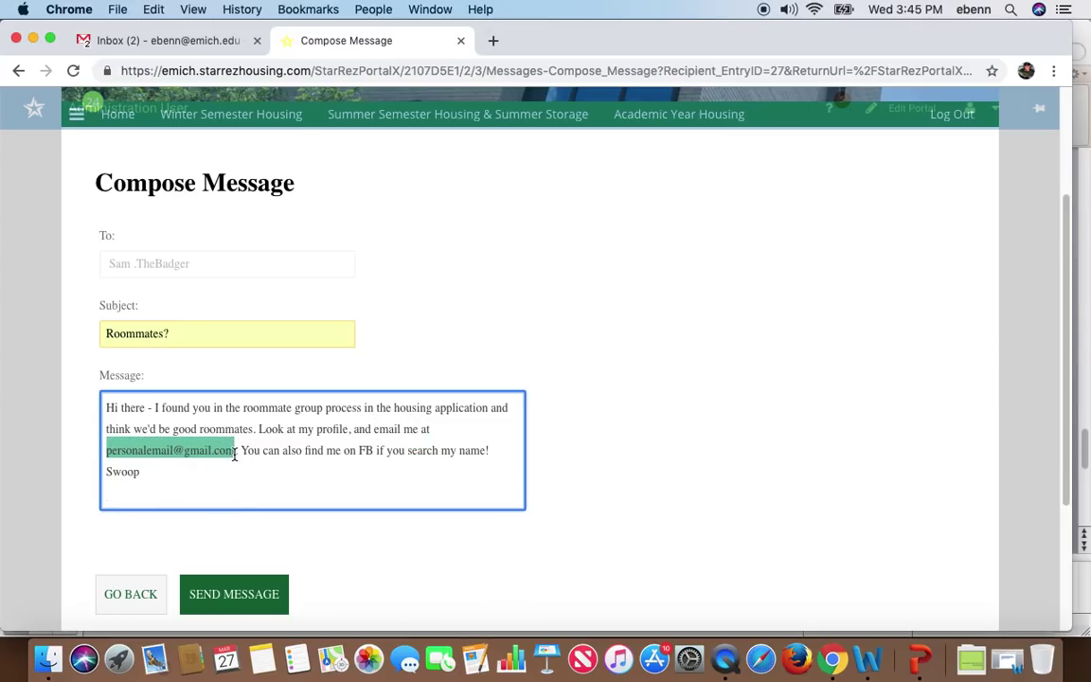
pyautogui.click(256, 469)
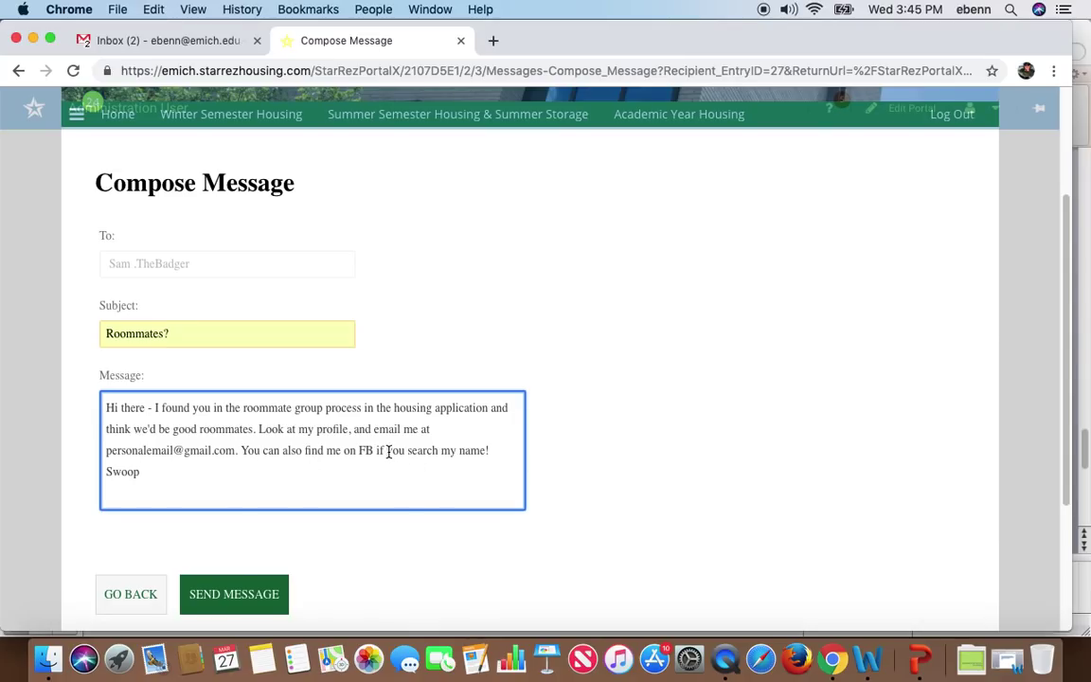
pyautogui.click(253, 612)
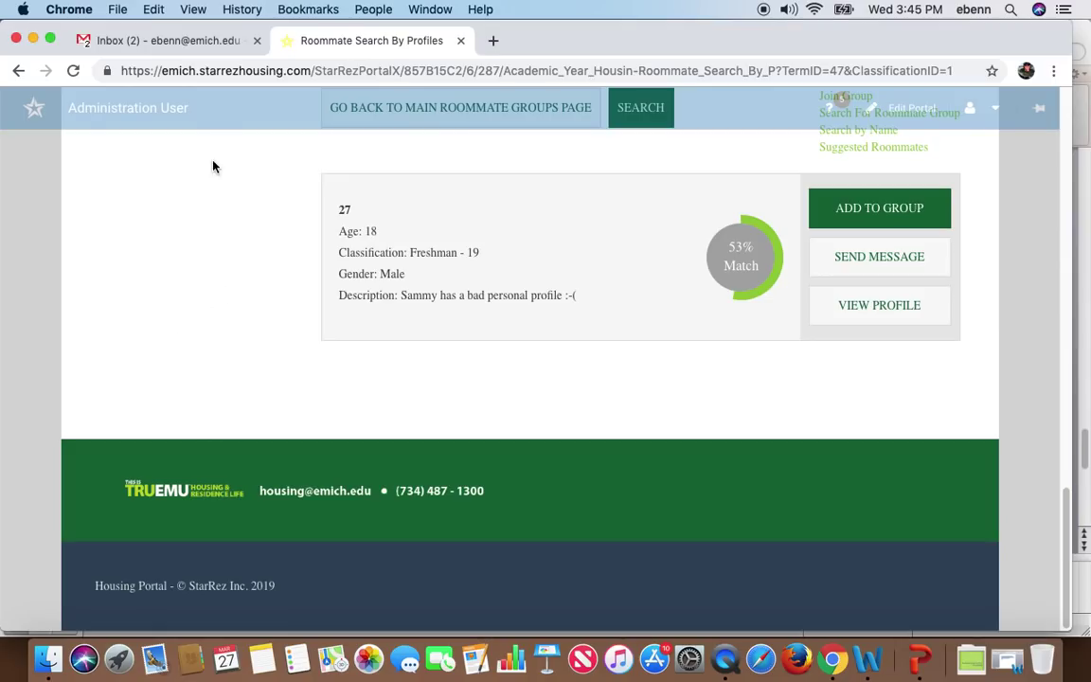
# Switch to Gmail, refresh the inbox and read the "New Message in Housing Portal" notification, returning to the inbox.
pyautogui.click(183, 49)
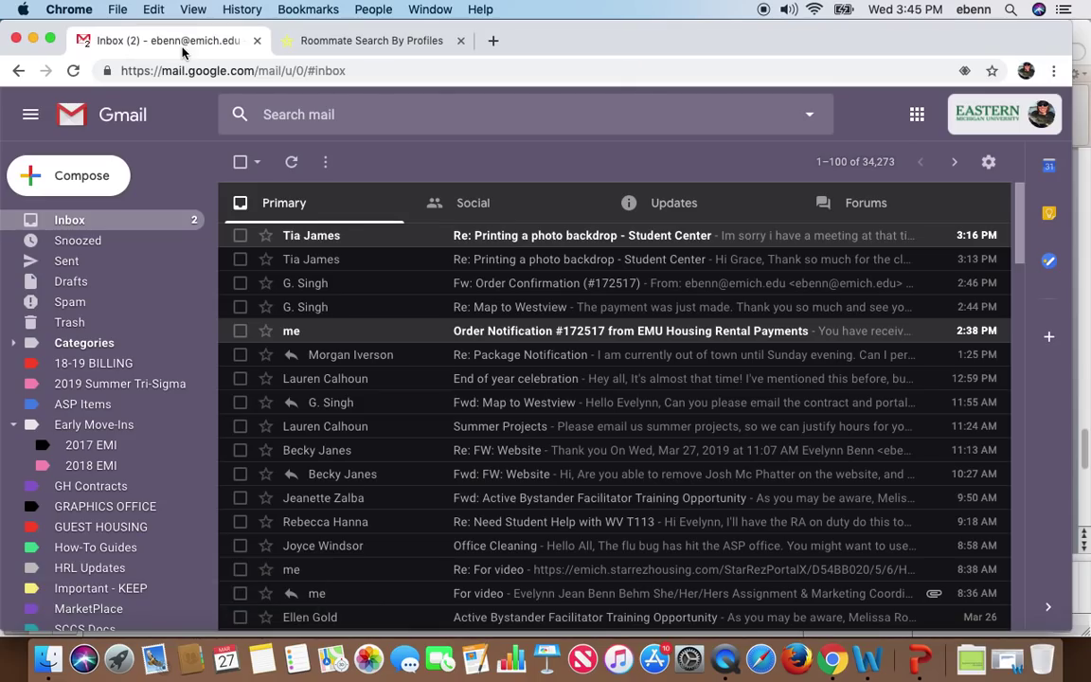
pyautogui.click(292, 163)
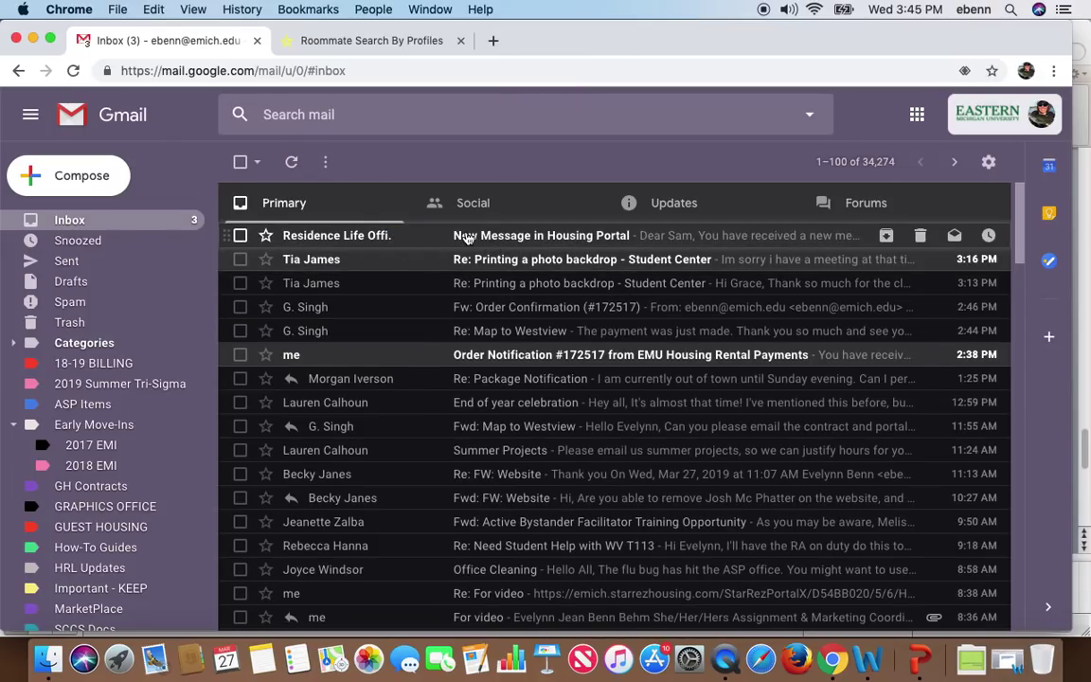
pyautogui.click(485, 236)
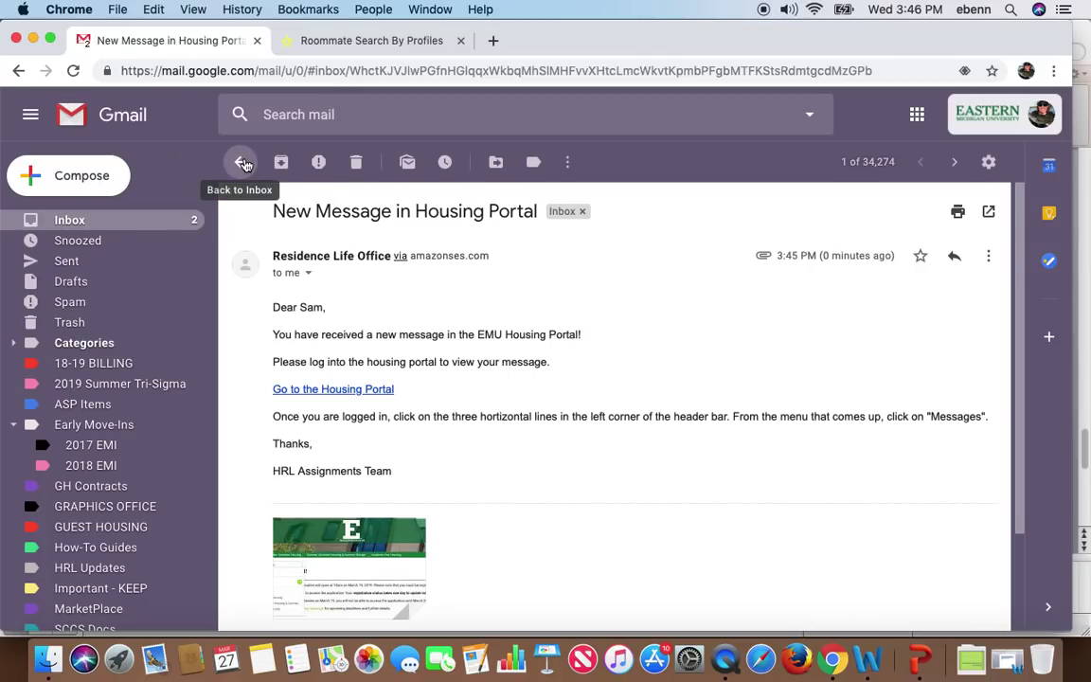
pyautogui.click(244, 163)
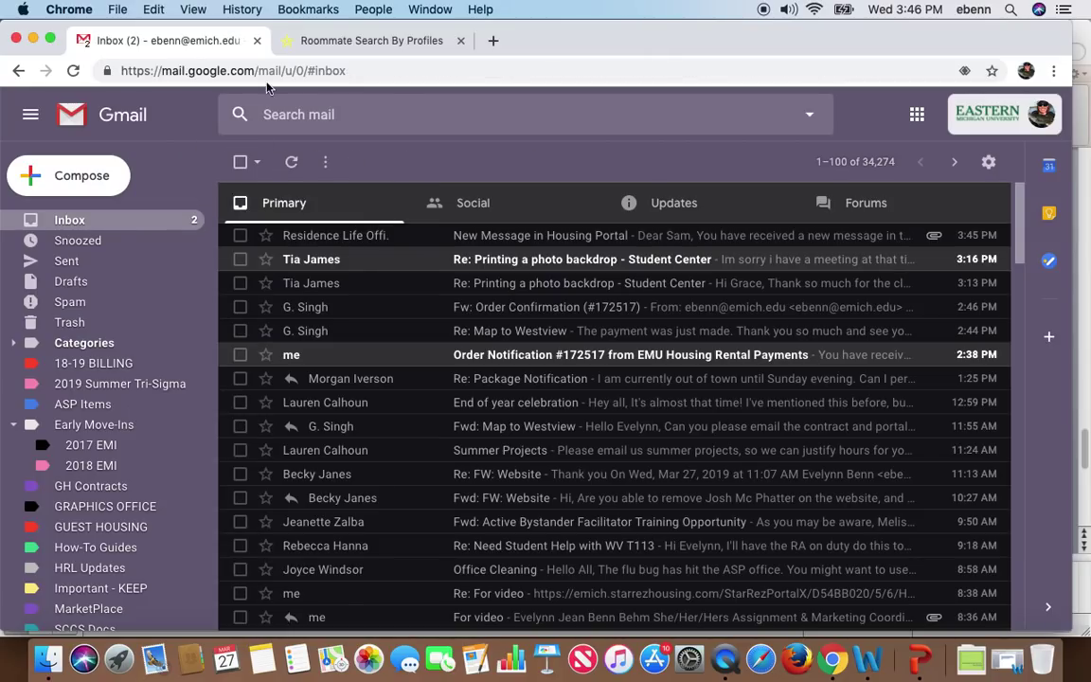
# Return to the housing portal's roommate search and open the search by name.
pyautogui.click(335, 41)
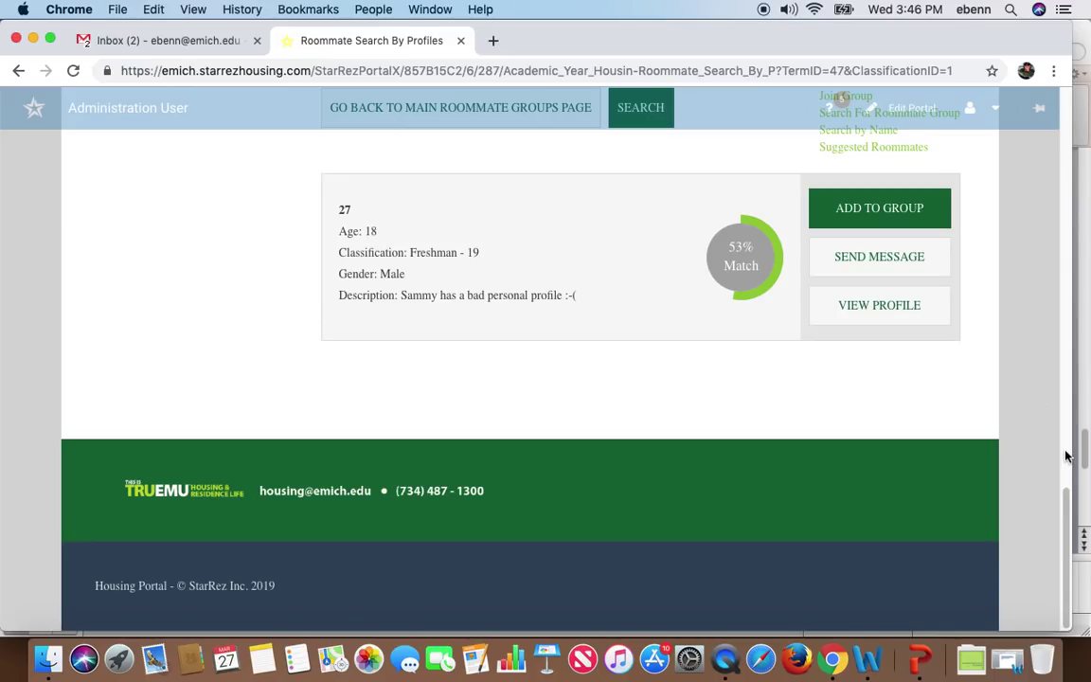
pyautogui.moveTo(1065, 521); pyautogui.dragTo(1082, 442)
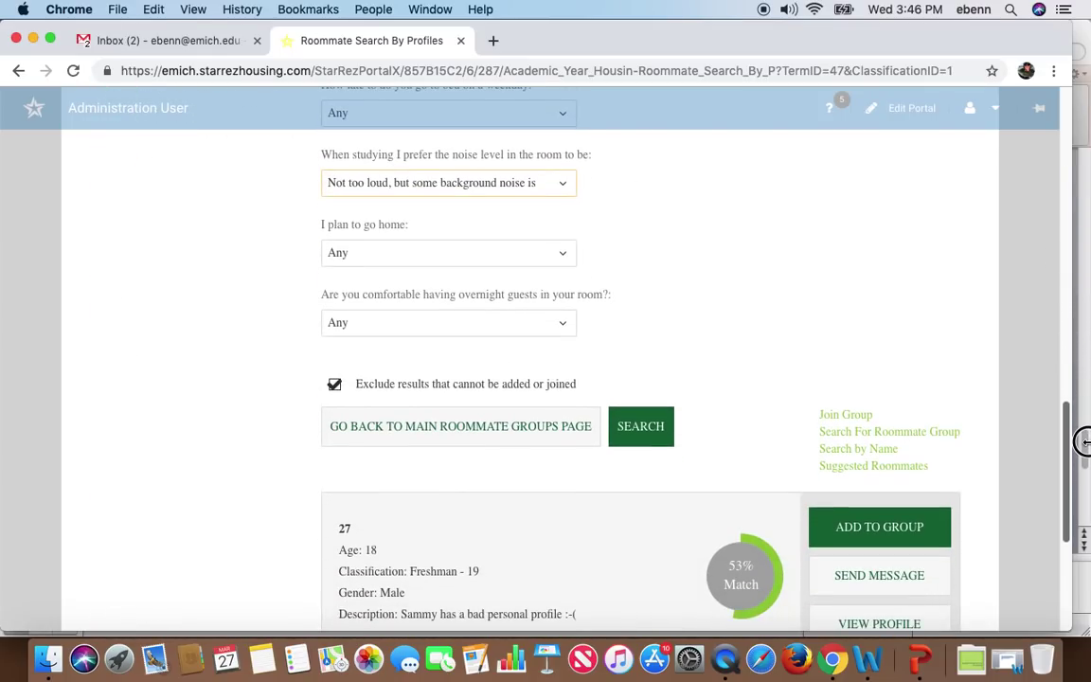
pyautogui.click(869, 457)
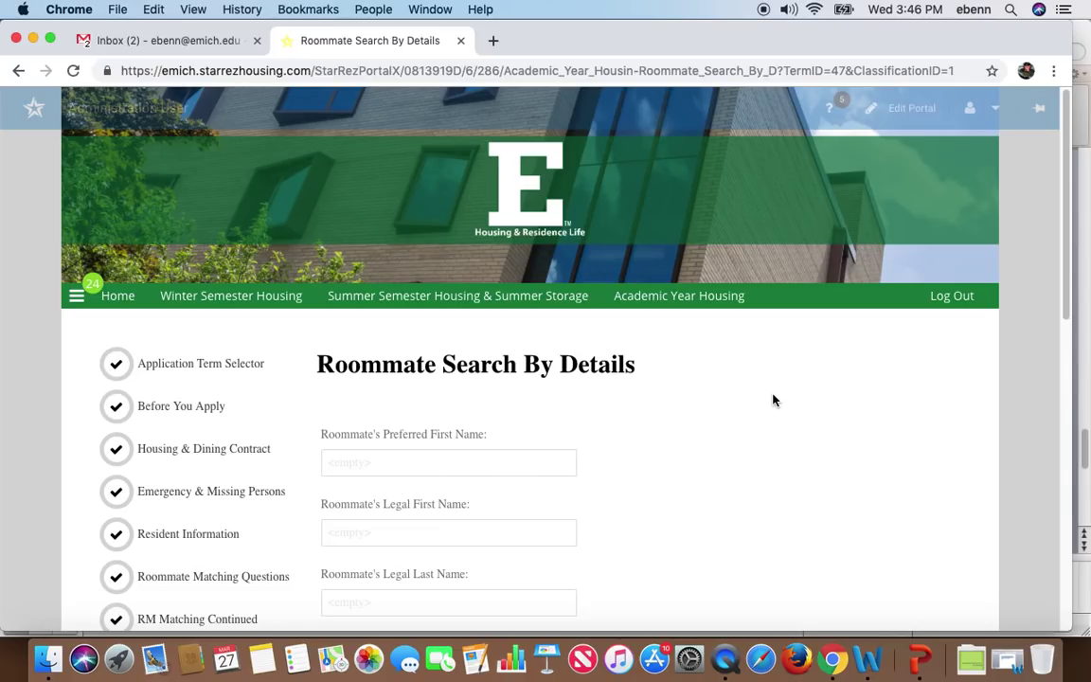
# Search for the roommate by legal first name and legal last name, and view the matching result.
pyautogui.moveTo(1063, 168); pyautogui.dragTo(1068, 244)
pyautogui.click(524, 381)
pyautogui.write('Sammy')
pyautogui.press('Tab')
pyautogui.write('>Th')
pyautogui.press('BackSpace')
pyautogui.press('BackSpace')
pyautogui.press('BackSpace')
pyautogui.write('.TheBadger')
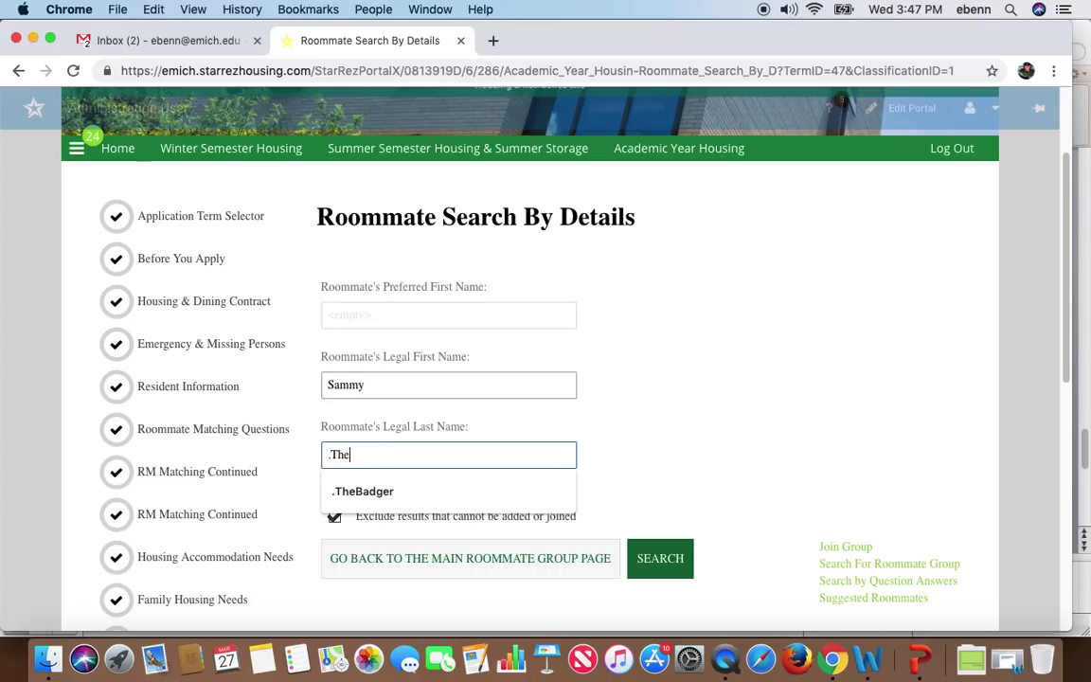
pyautogui.click(363, 492)
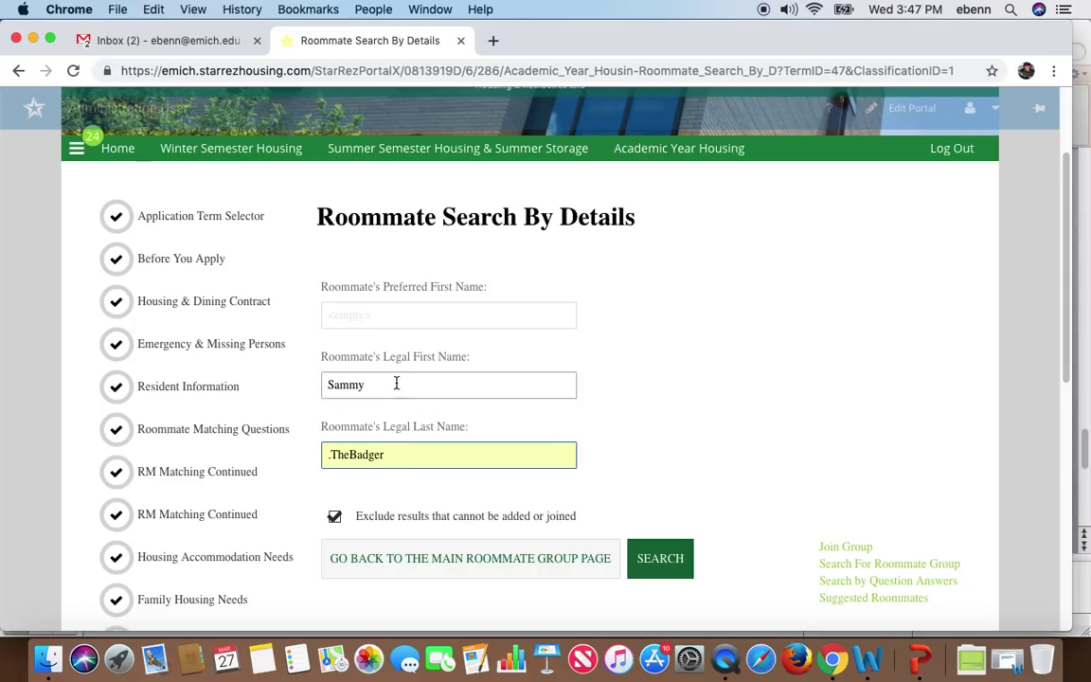
pyautogui.click(671, 559)
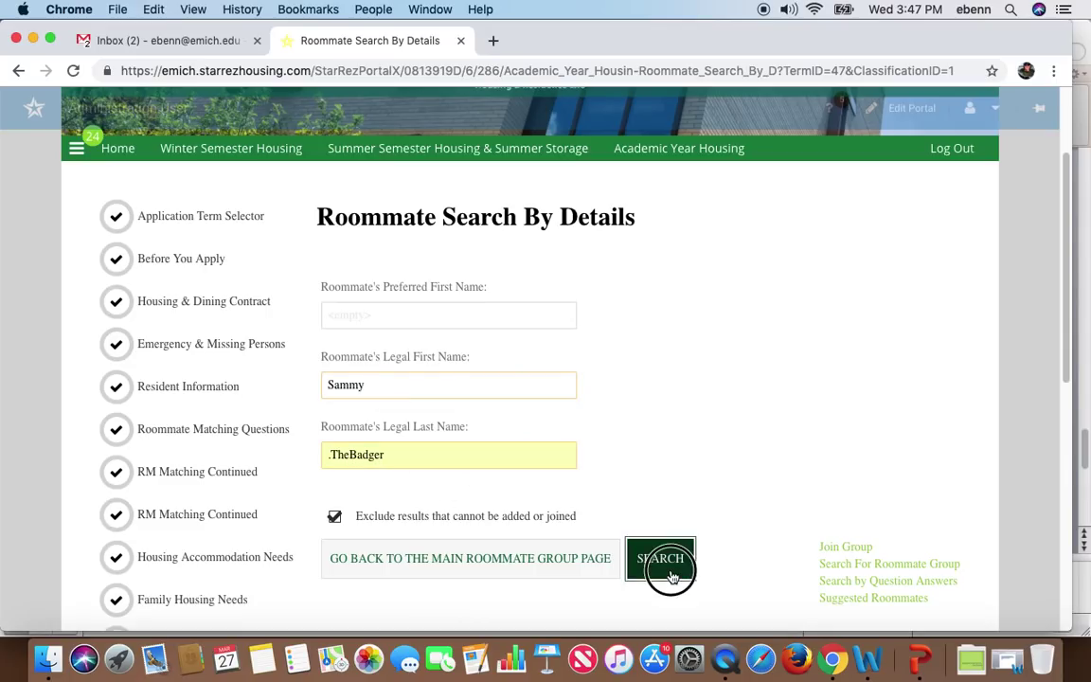
pyautogui.scroll(-10, 643, 518)
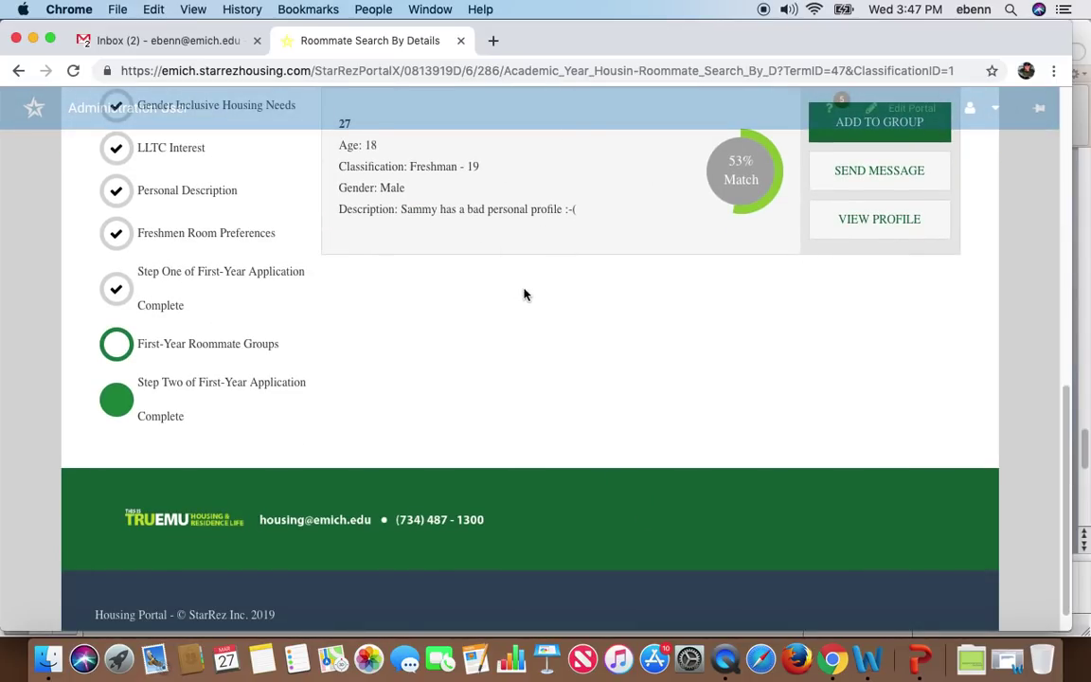
pyautogui.scroll(3, 533, 388)
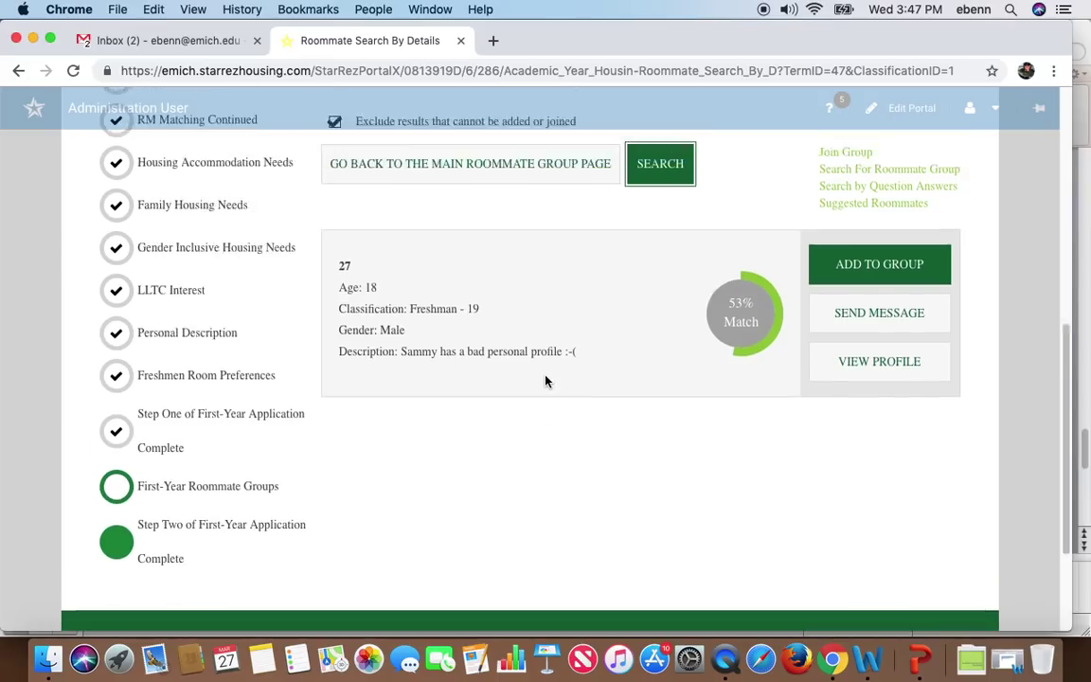
# Clear the legal first name, enter that name as the preferred first name and run the search again.
pyautogui.scroll(2, 544, 377)
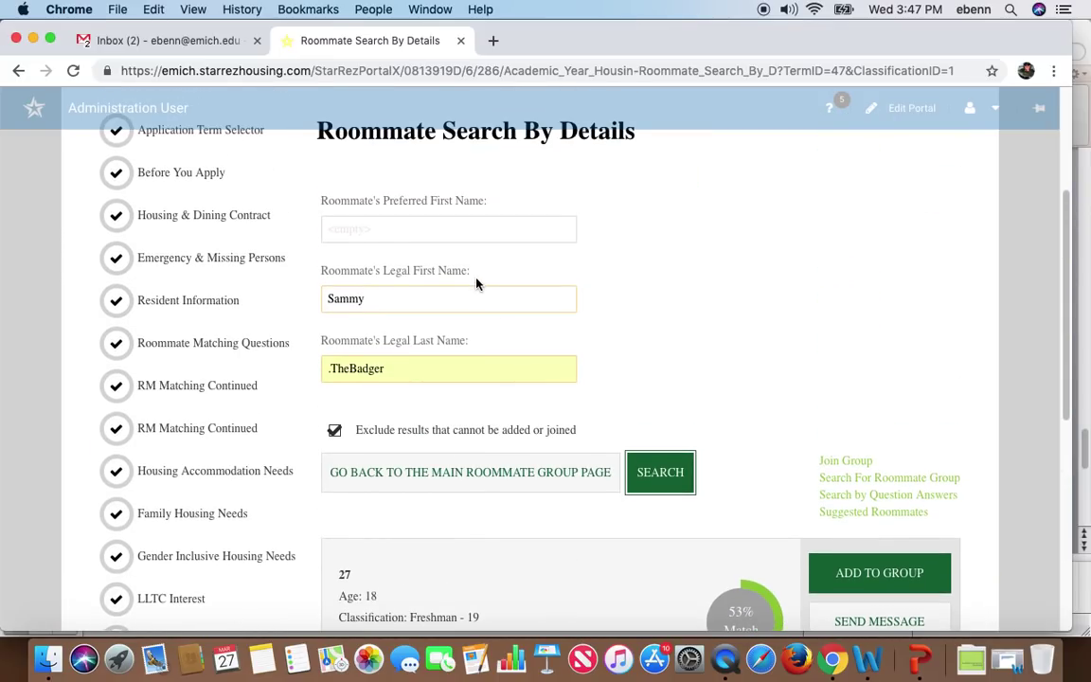
pyautogui.click(401, 296)
pyautogui.moveTo(382, 301); pyautogui.dragTo(269, 290)
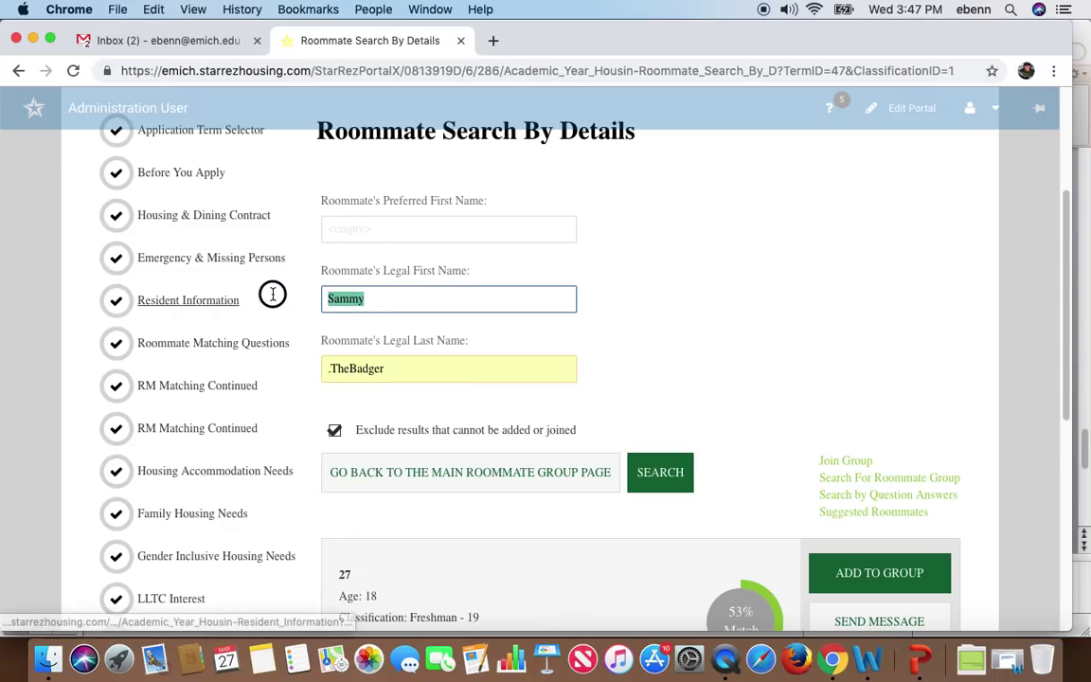
pyautogui.press('BackSpace')
pyautogui.click(397, 226)
pyautogui.write('Sammy')
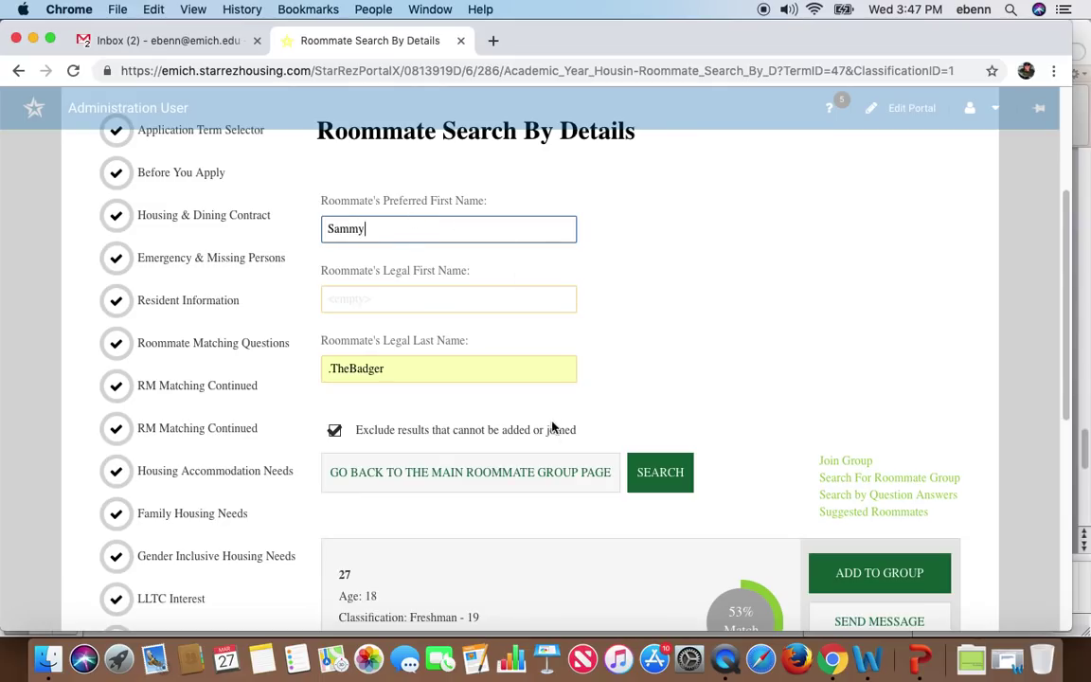
pyautogui.click(653, 470)
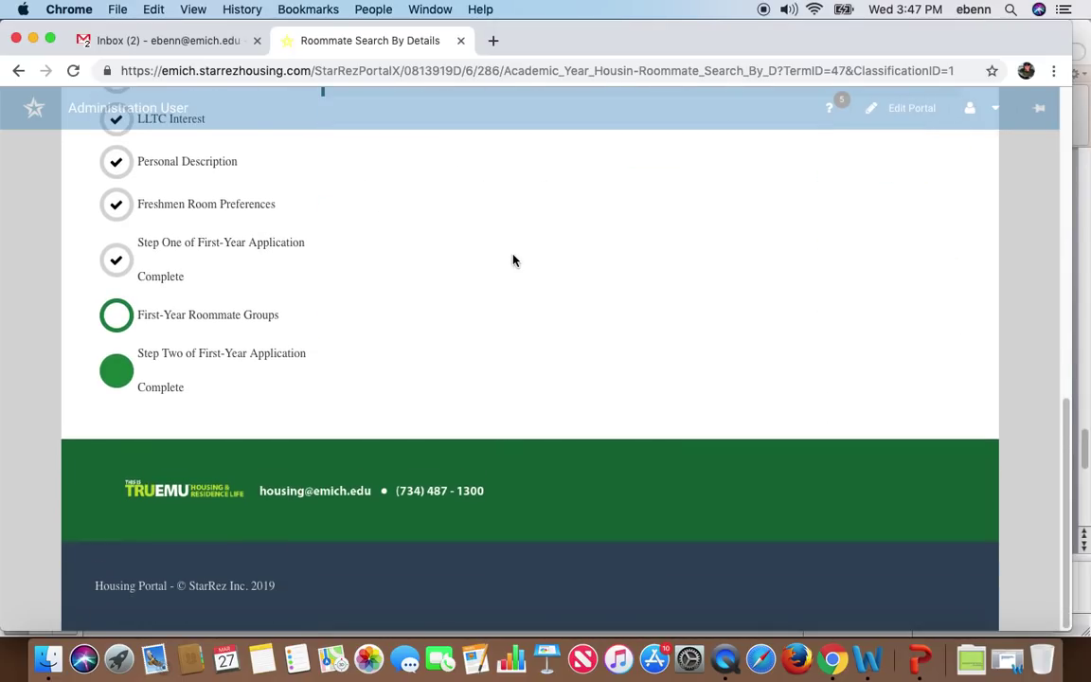
pyautogui.scroll(3, 512, 260)
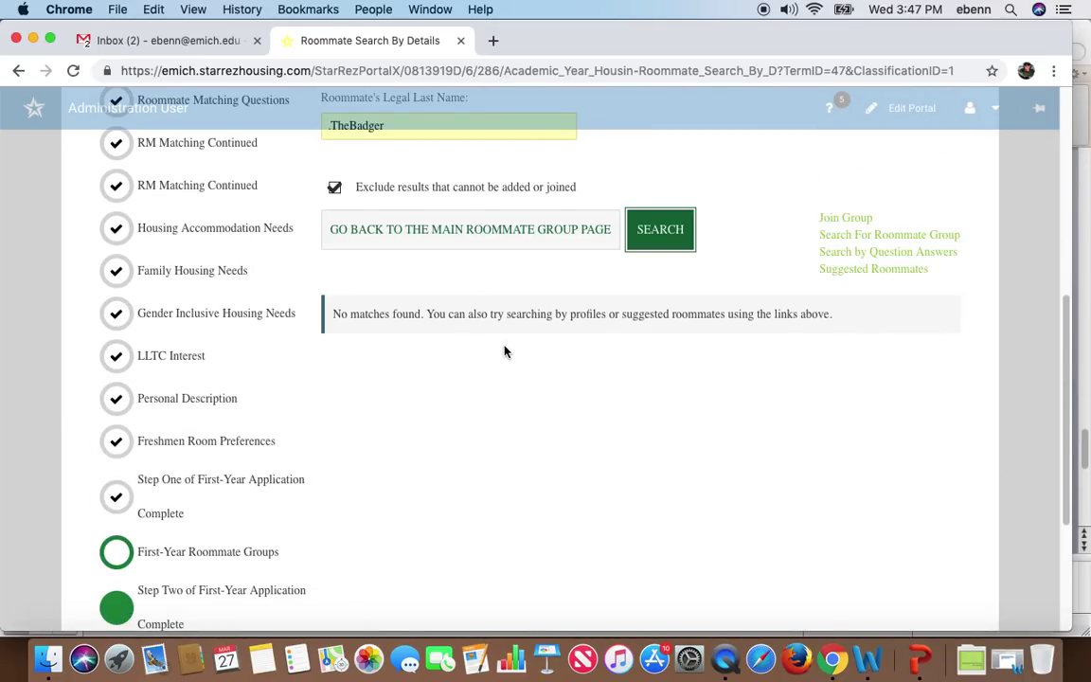
# Change the preferred first name to the roommate's shorter nickname, rerun the search and review the result.
pyautogui.scroll(4, 504, 351)
pyautogui.click(390, 282)
pyautogui.click(390, 282)
pyautogui.press('BackSpace')
pyautogui.press('BackSpace')
pyautogui.press('BackSpace')
pyautogui.click(360, 316)
pyautogui.click(662, 536)
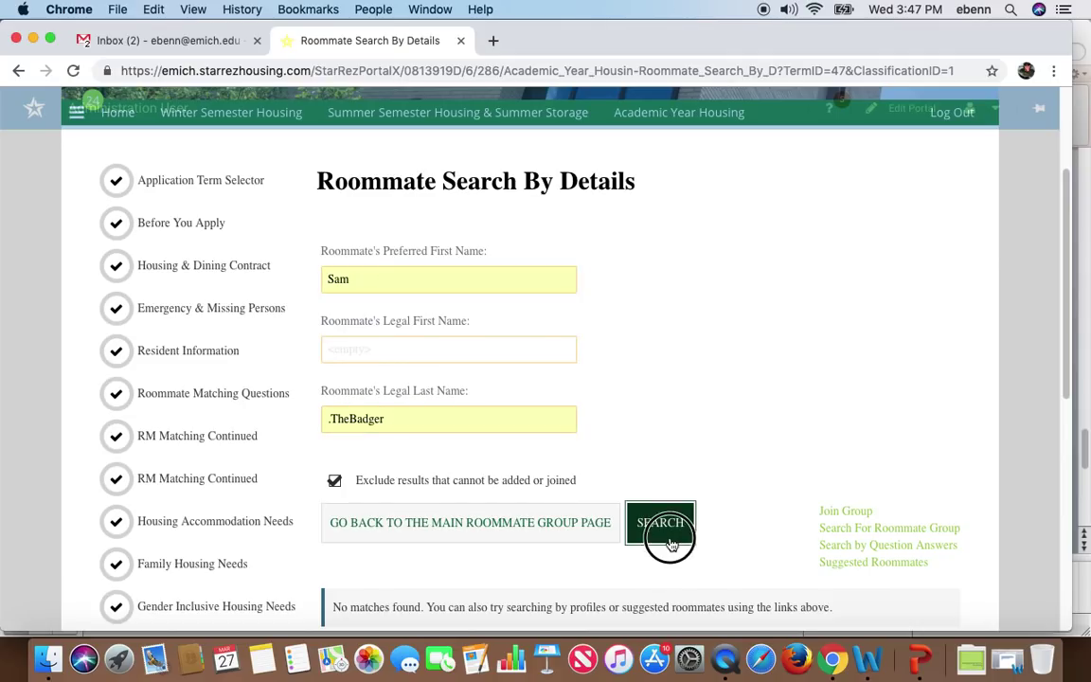
pyautogui.scroll(-5, 511, 358)
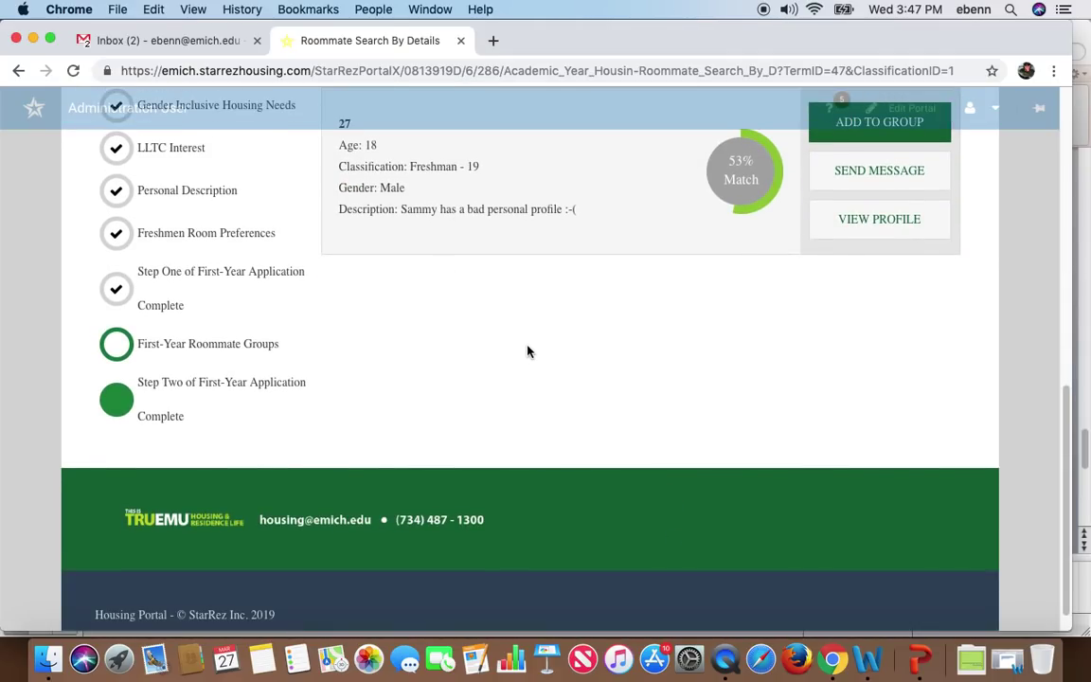
pyautogui.scroll(-1, 564, 366)
pyautogui.scroll(2, 660, 315)
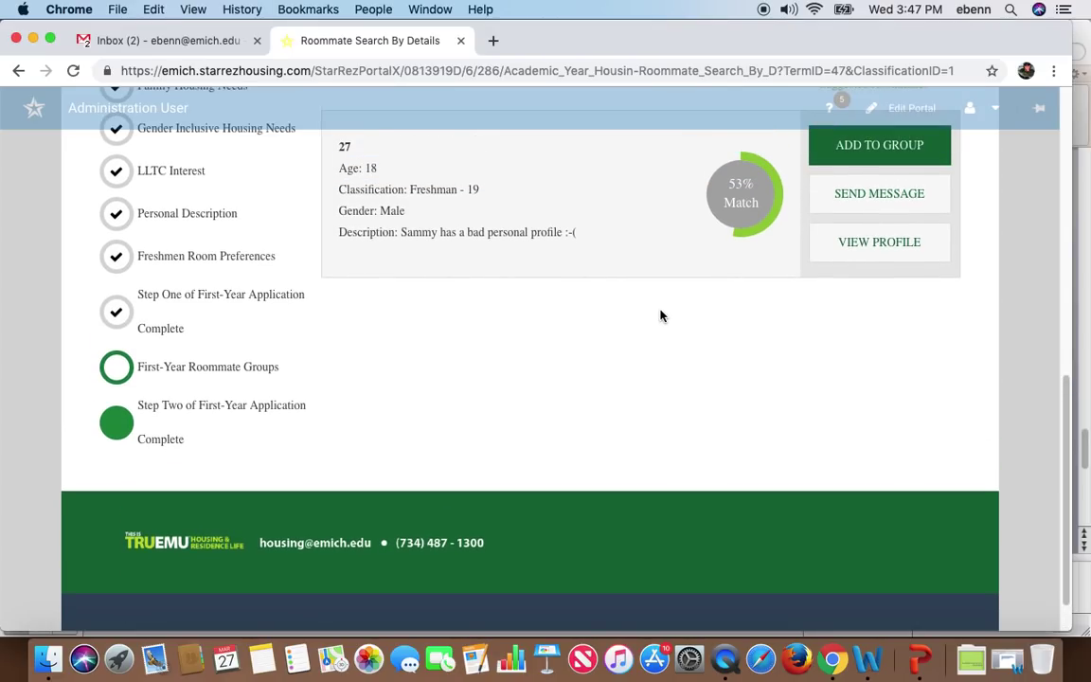
pyautogui.scroll(5, 659, 315)
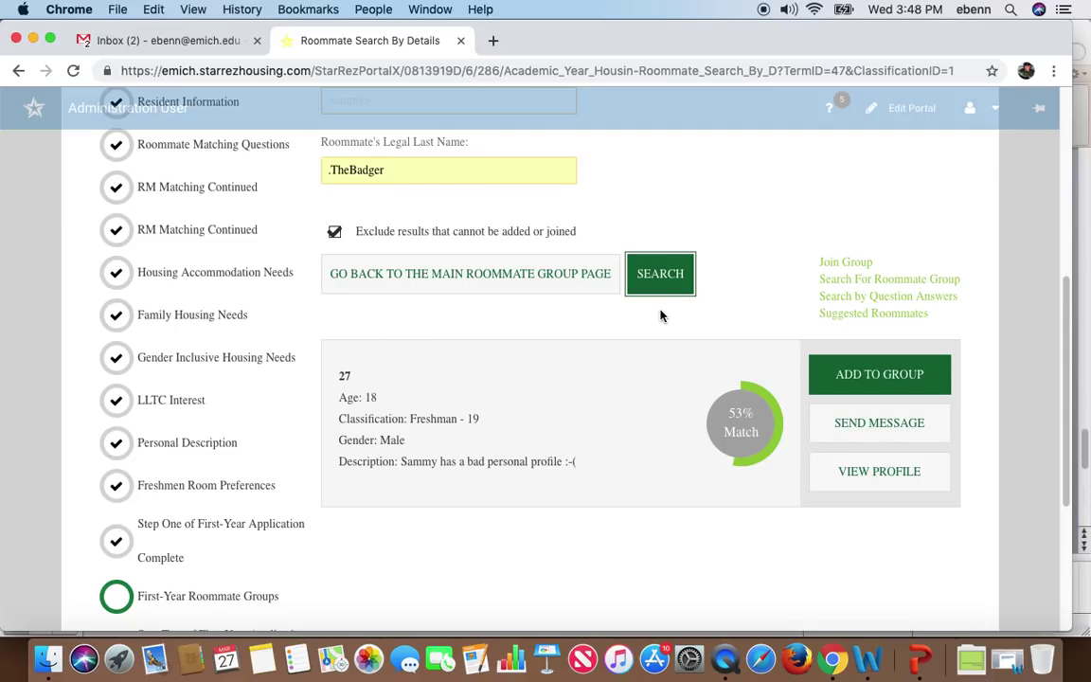
# Return to the main roommate group page and start creating a new roommate group.
pyautogui.scroll(-2, 661, 315)
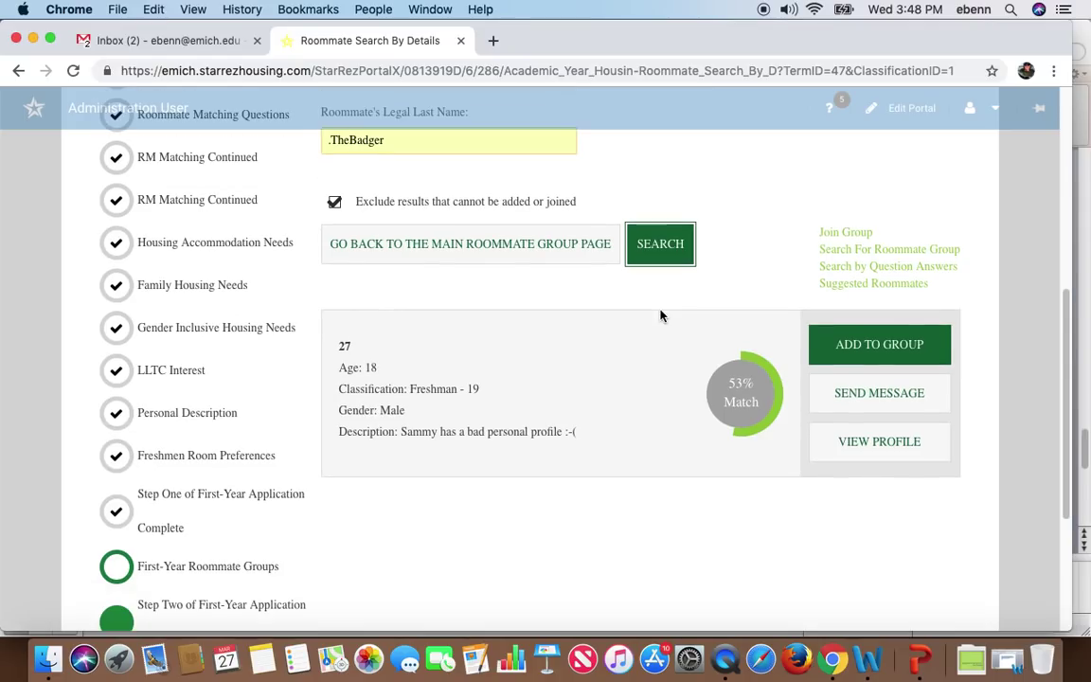
pyautogui.scroll(10, 661, 315)
pyautogui.scroll(-7, 564, 413)
pyautogui.scroll(-3, 565, 414)
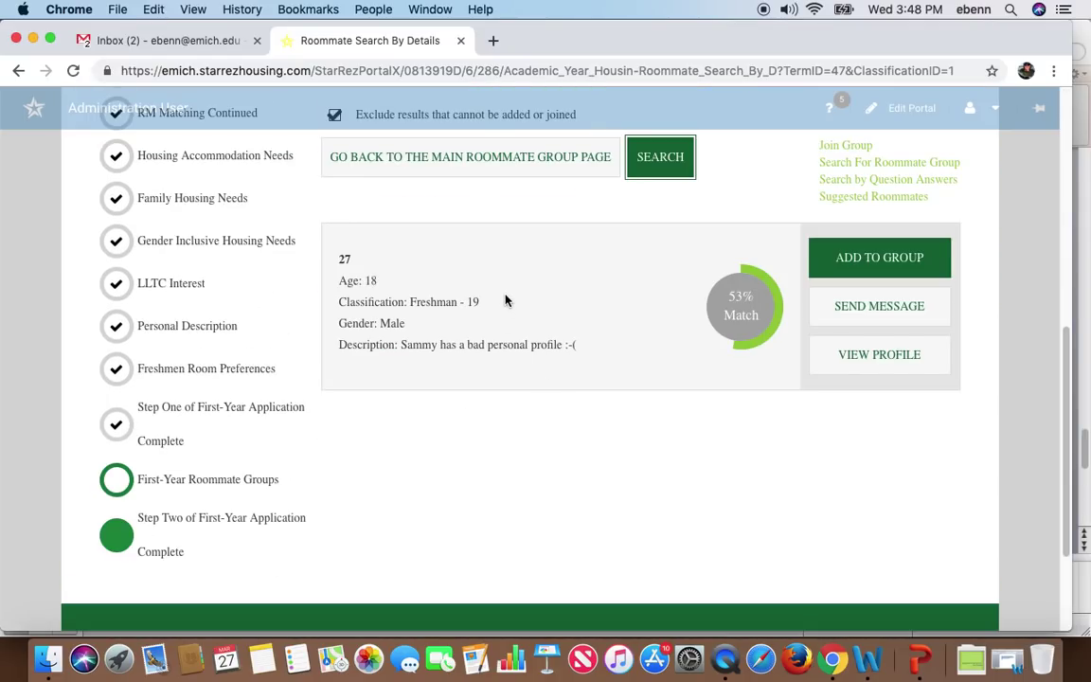
pyautogui.click(450, 161)
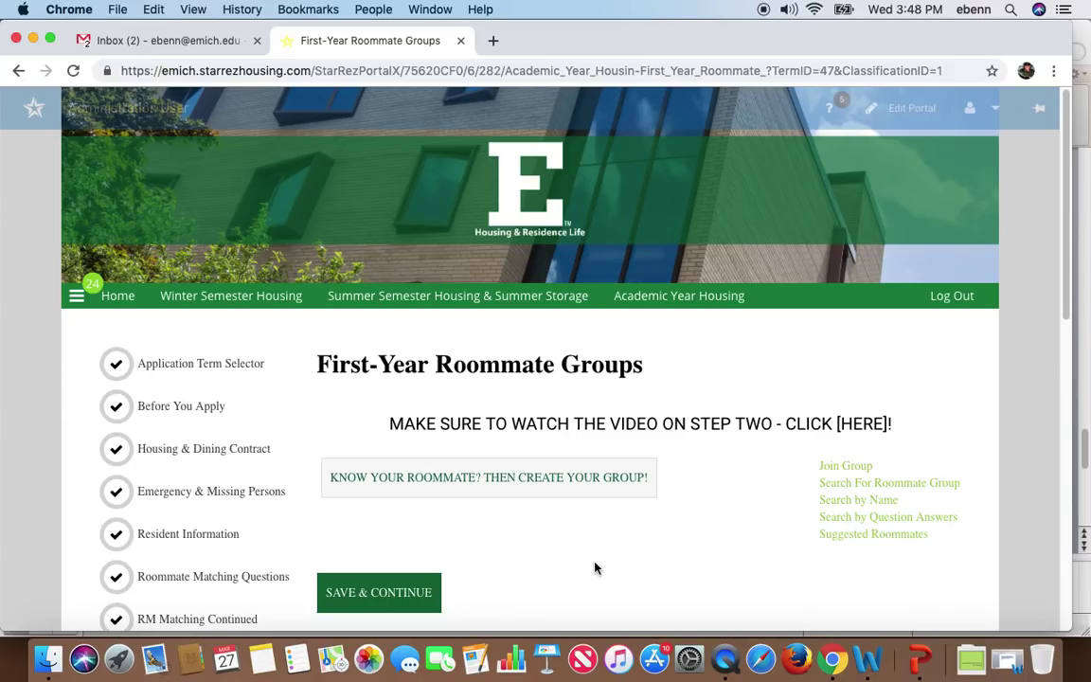
pyautogui.click(556, 488)
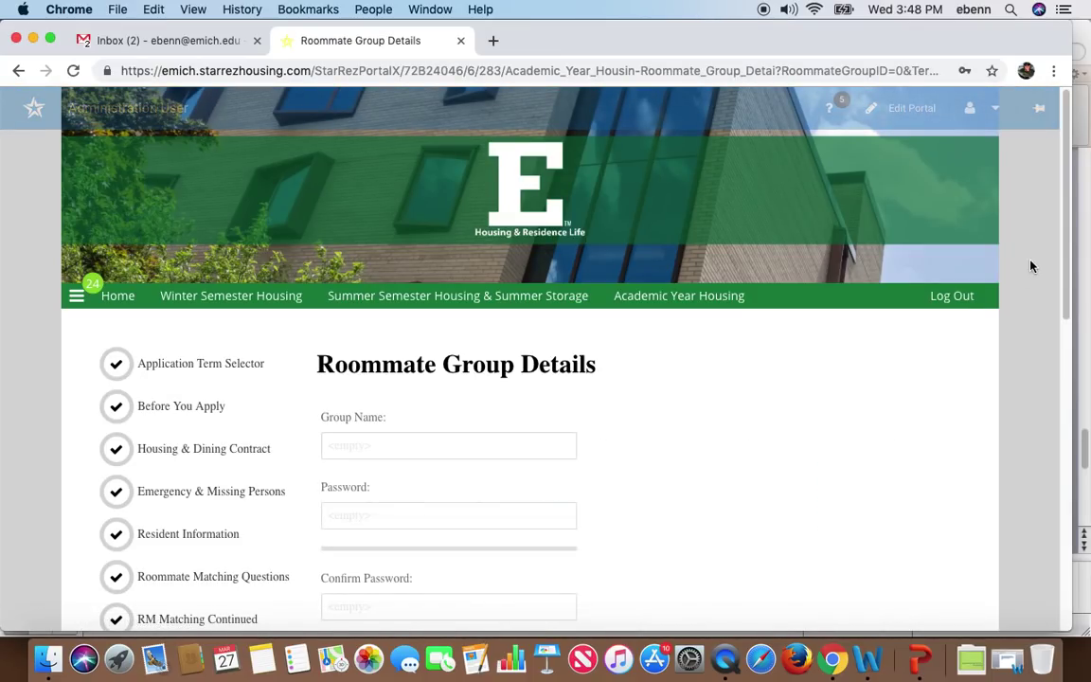
# Name the new roommate group DnDforLIFE.
pyautogui.moveTo(1064, 253); pyautogui.dragTo(1058, 341)
pyautogui.click(521, 255)
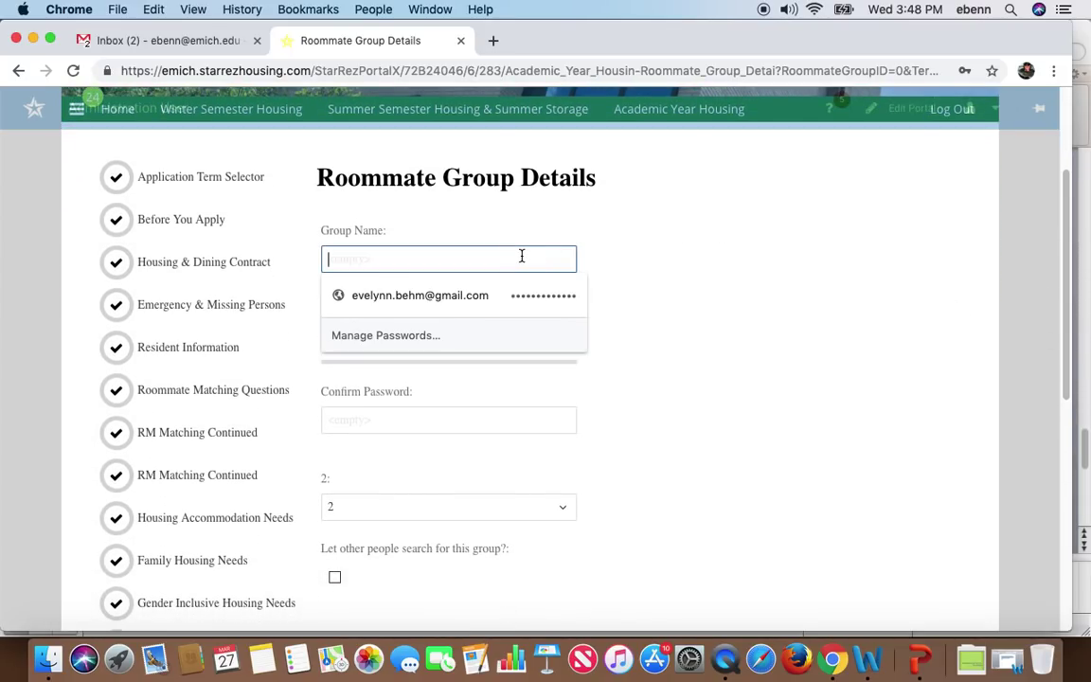
pyautogui.write('DnDforLIFE')
# Enter and confirm the group password, keep the group size at 2, and save the new group.
pyautogui.click(401, 306)
pyautogui.click(388, 326)
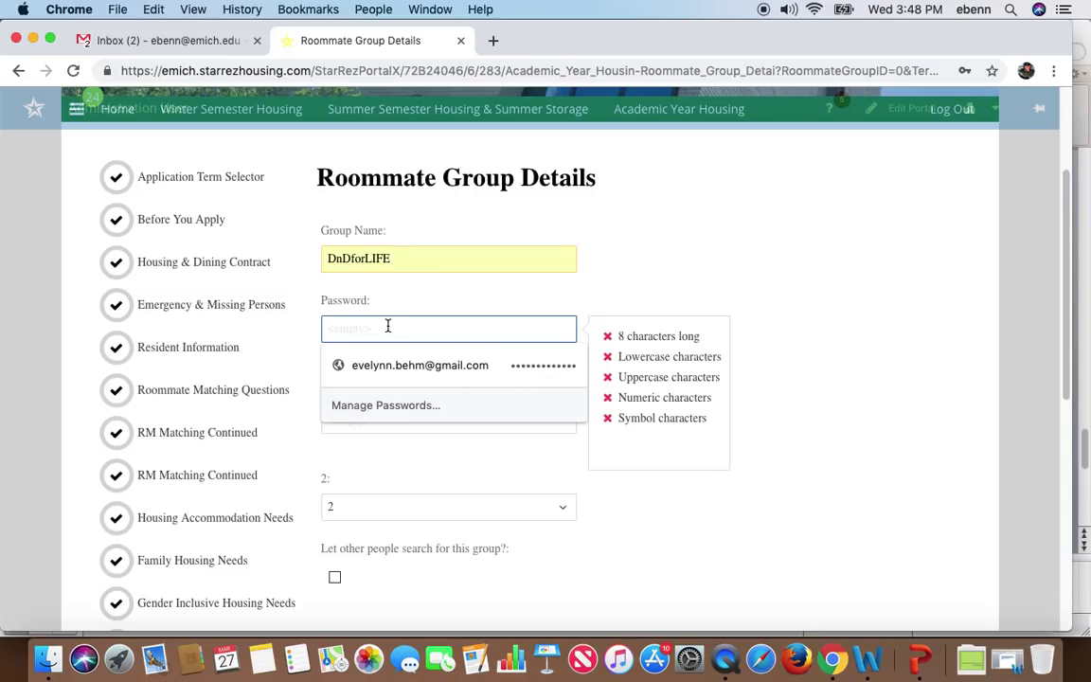
pyautogui.write('••••••••••')
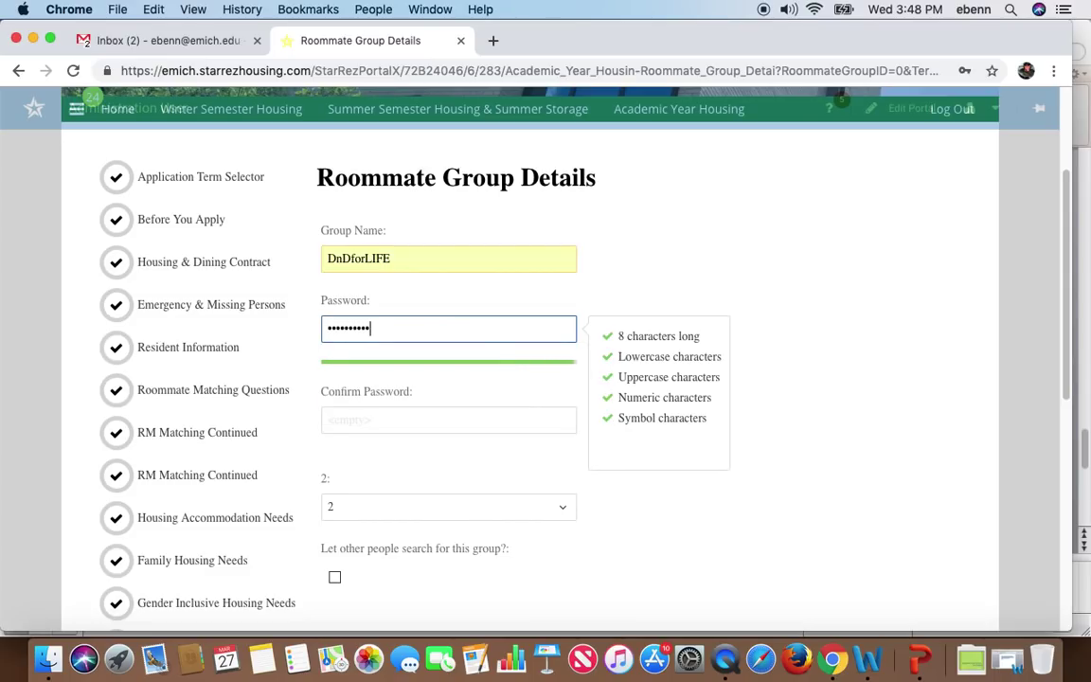
pyautogui.write('••')
pyautogui.click(448, 419)
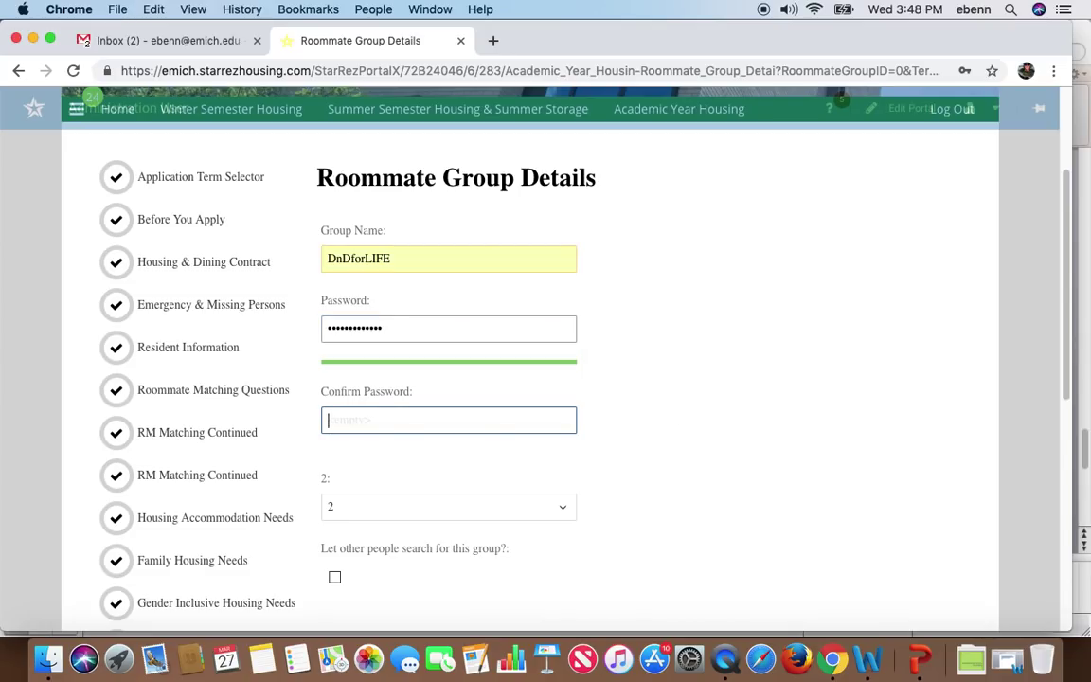
pyautogui.write('•••••••••••')
pyautogui.click(653, 445)
pyautogui.scroll(1, 650, 458)
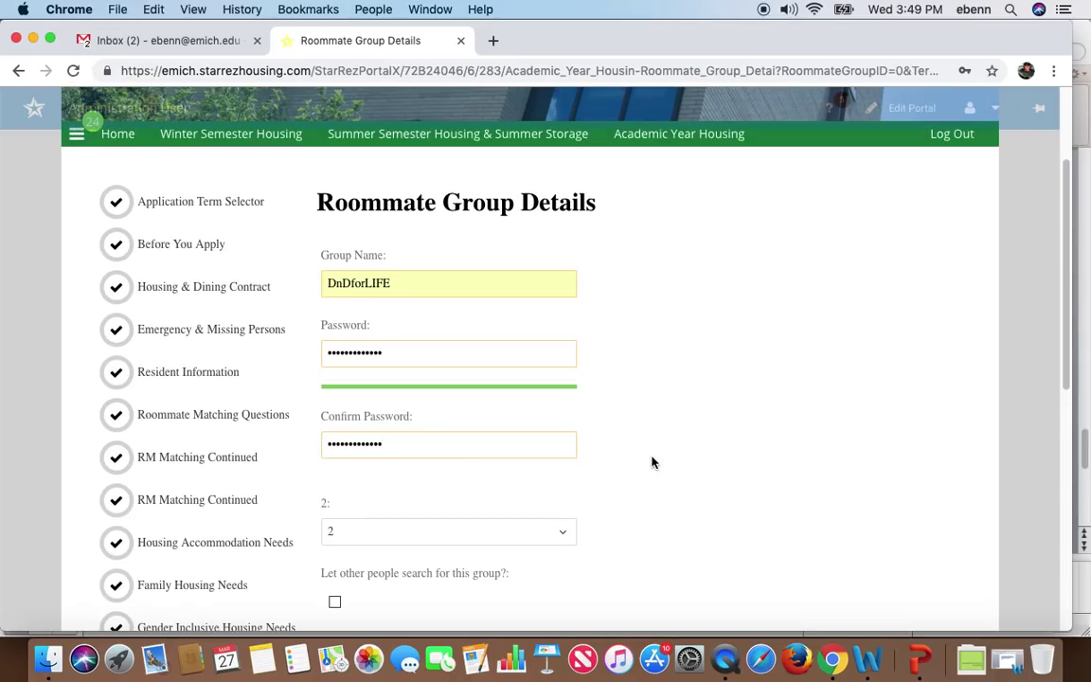
pyautogui.scroll(-3, 650, 458)
pyautogui.click(452, 571)
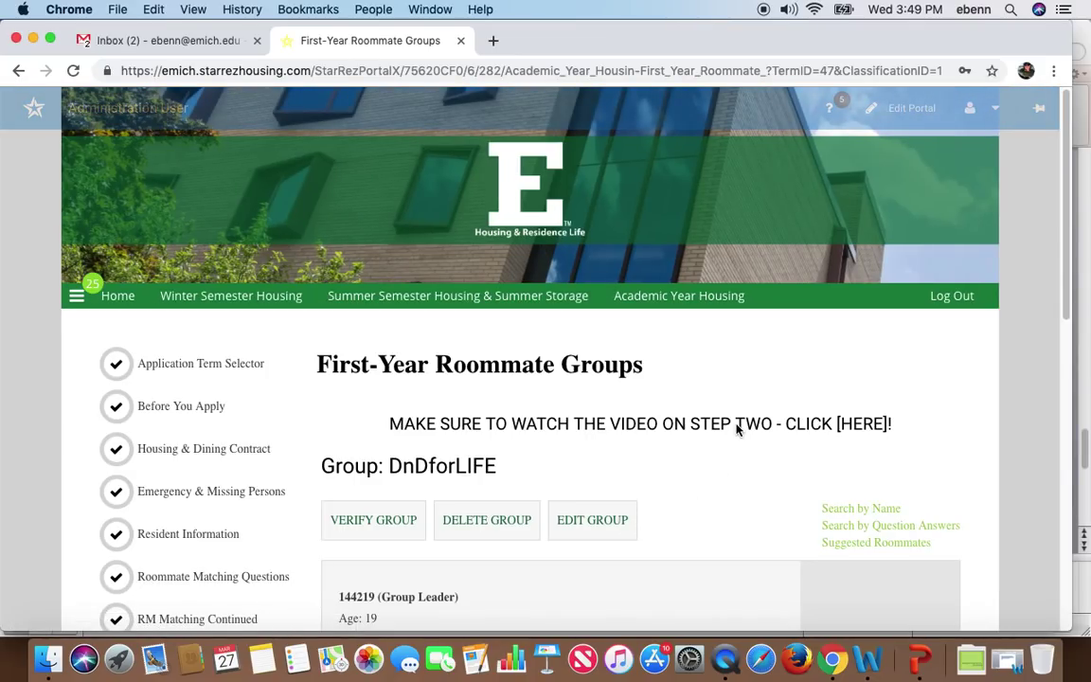
# Look over the DnDforLIFE group page and open its roommate search by name.
pyautogui.moveTo(1064, 171); pyautogui.dragTo(1054, 282)
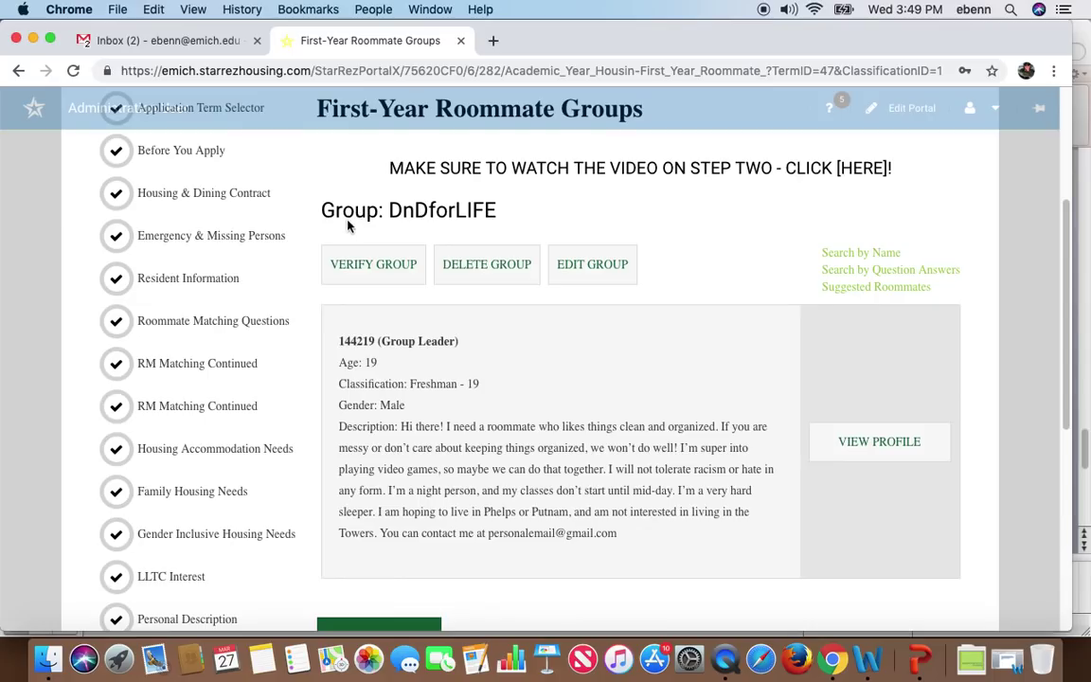
pyautogui.scroll(2, 738, 264)
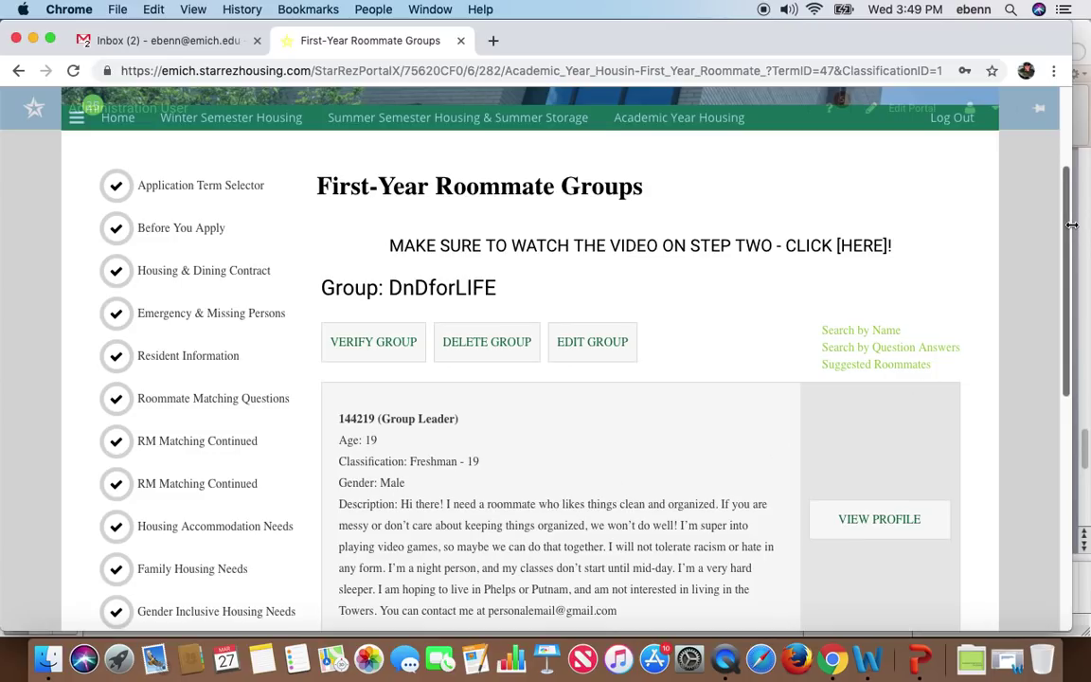
pyautogui.moveTo(1065, 233); pyautogui.dragTo(1061, 251)
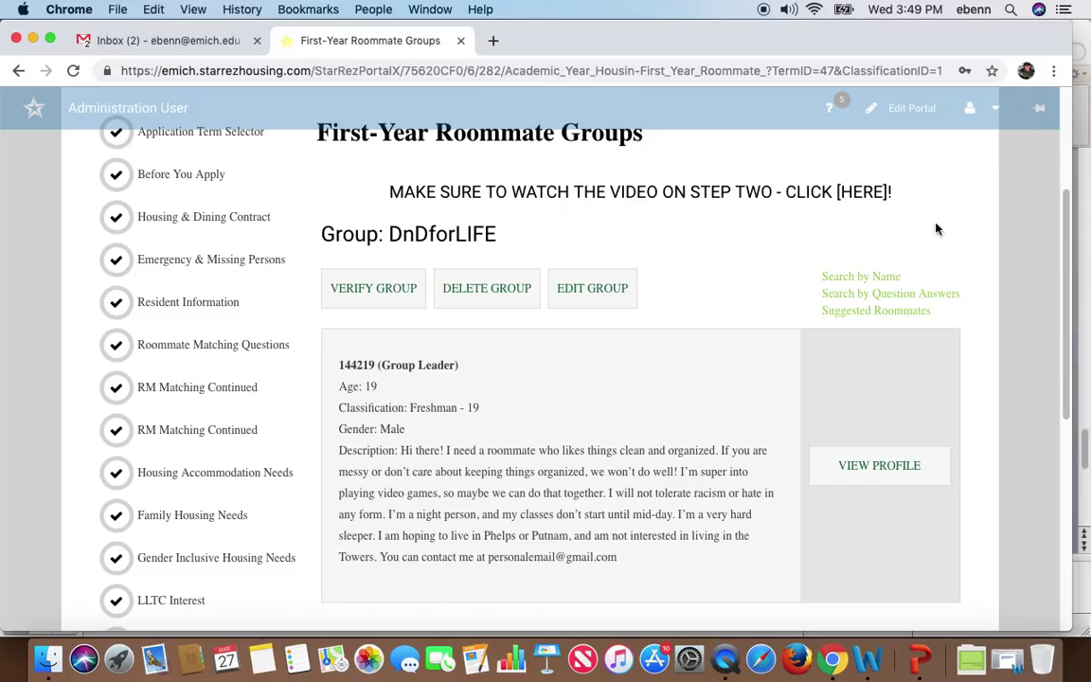
pyautogui.click(875, 277)
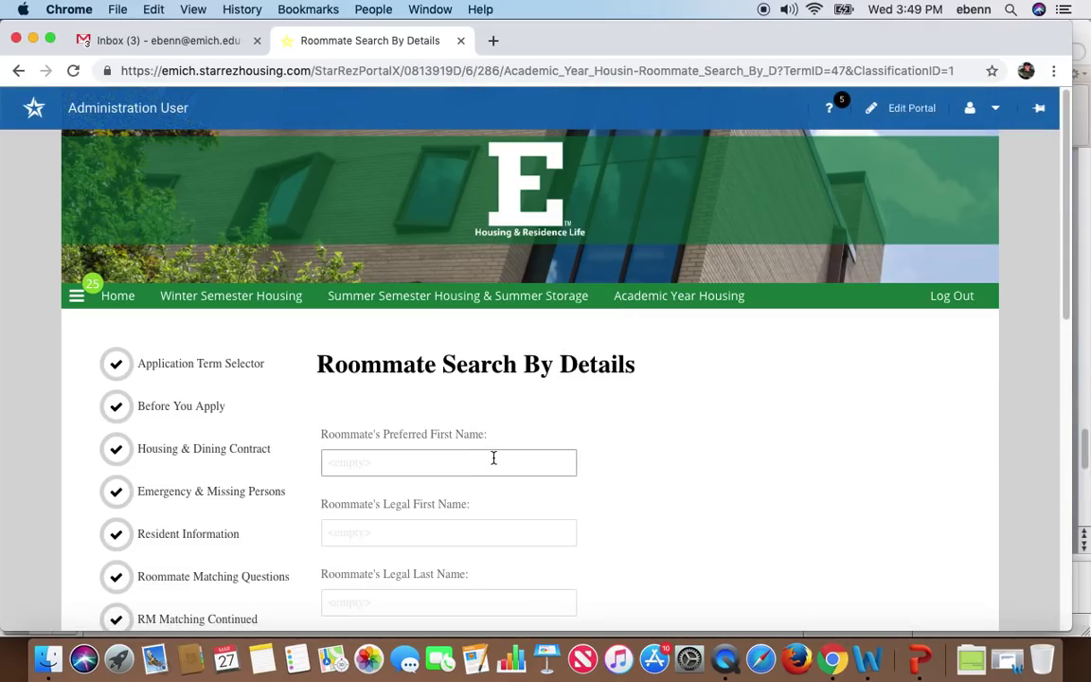
# Search for the roommate by preferred first name and legal last name, excluding results that cannot be added or joined.
pyautogui.click(499, 461)
pyautogui.click(386, 498)
pyautogui.click(421, 597)
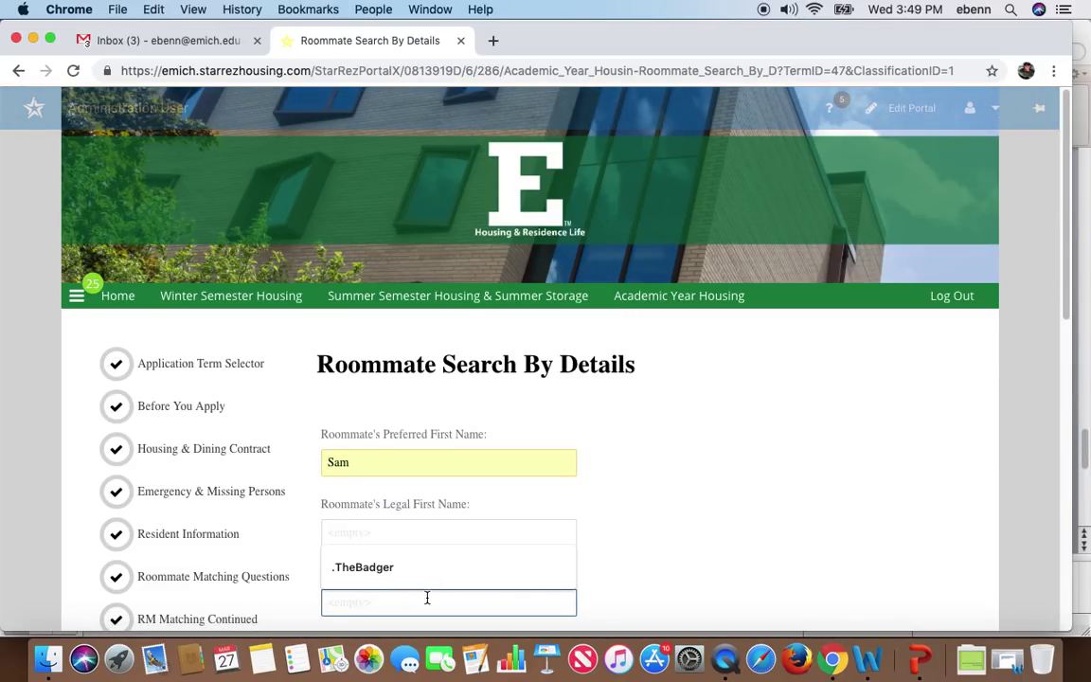
pyautogui.click(390, 566)
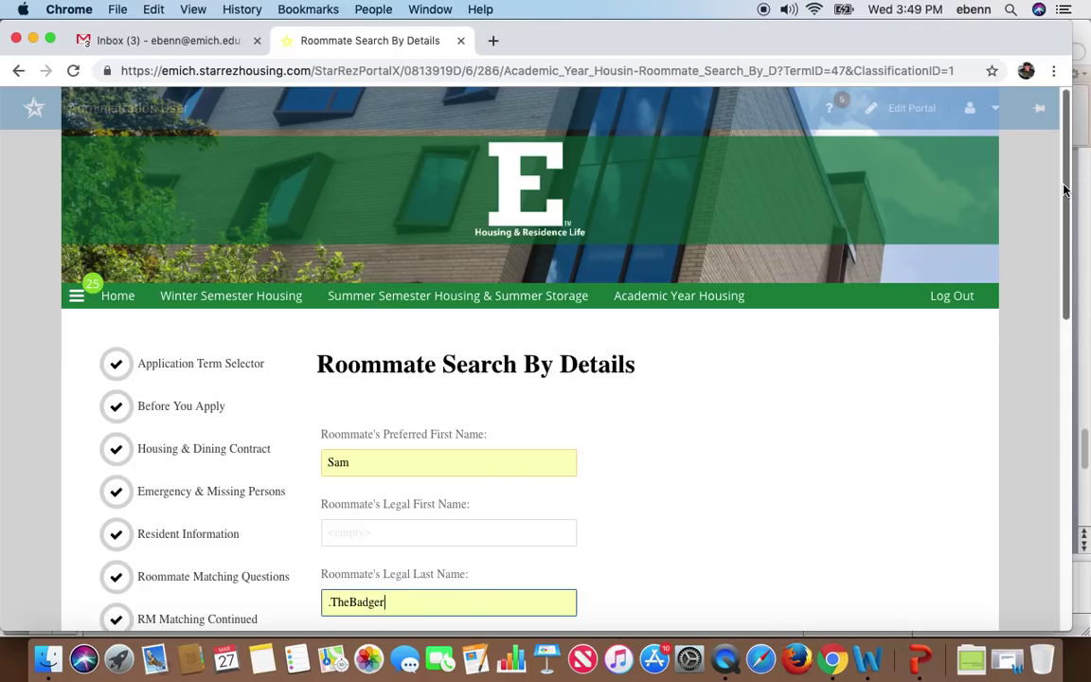
pyautogui.moveTo(1064, 191); pyautogui.dragTo(1061, 293)
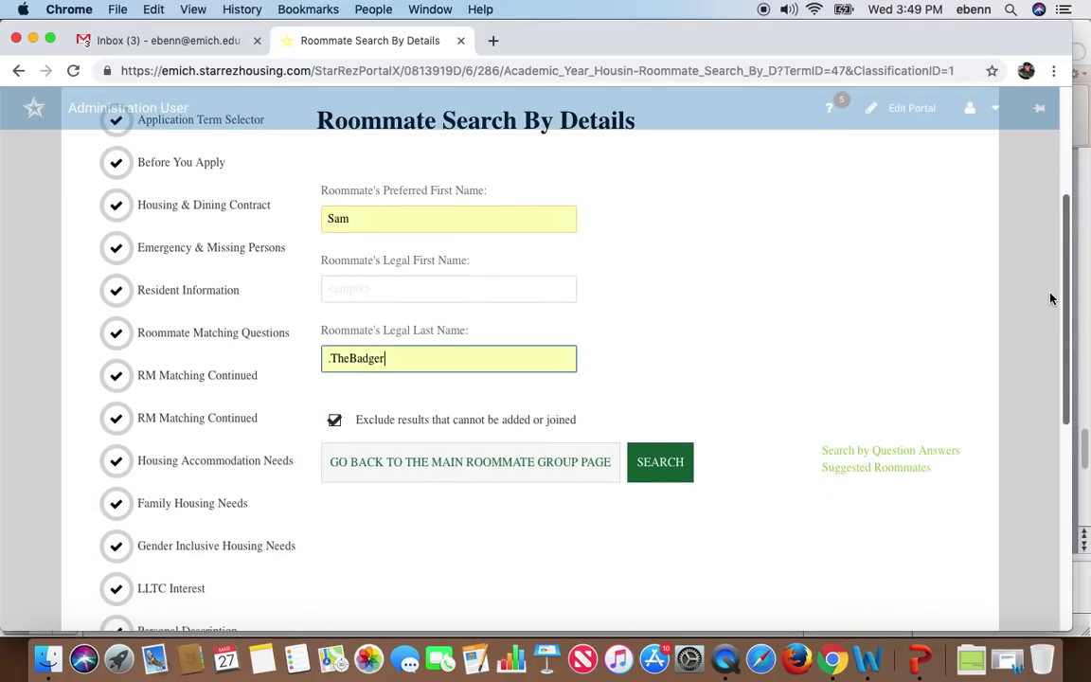
pyautogui.click(652, 474)
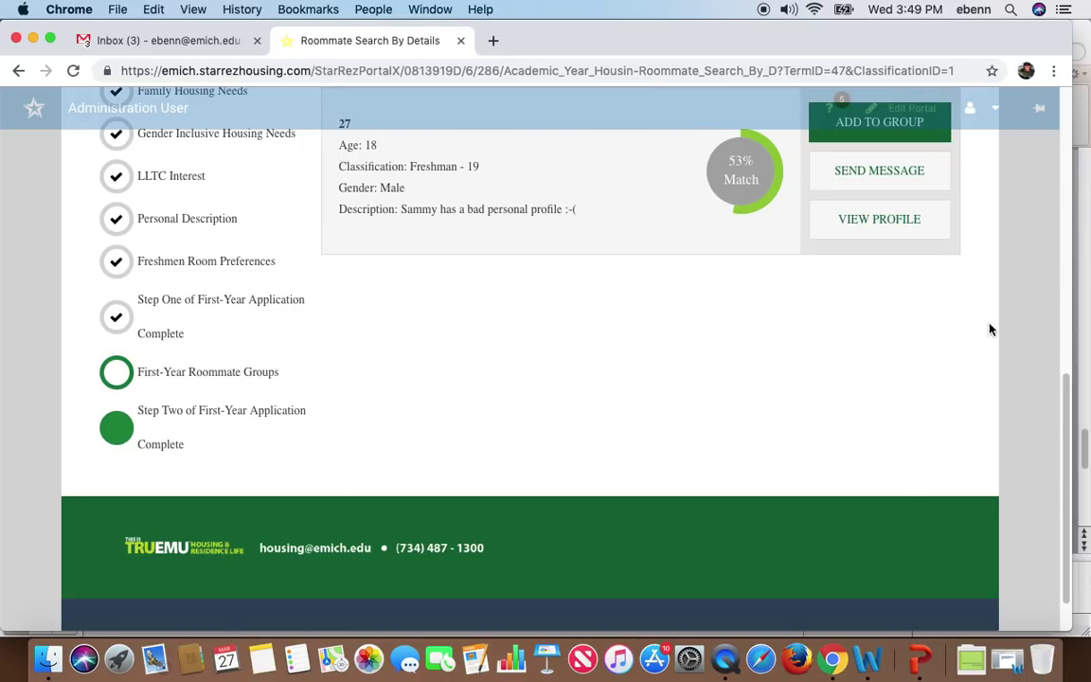
# Add the matching student to the DnDforLIFE group and review the expiry date of the outgoing request.
pyautogui.scroll(3, 990, 328)
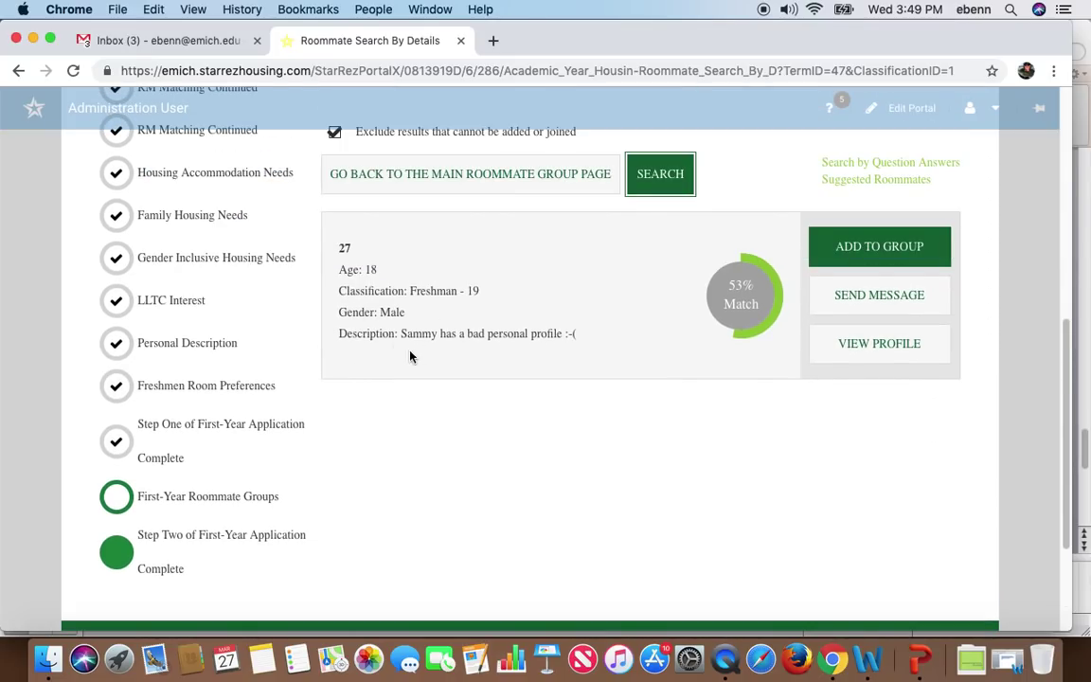
pyautogui.click(878, 250)
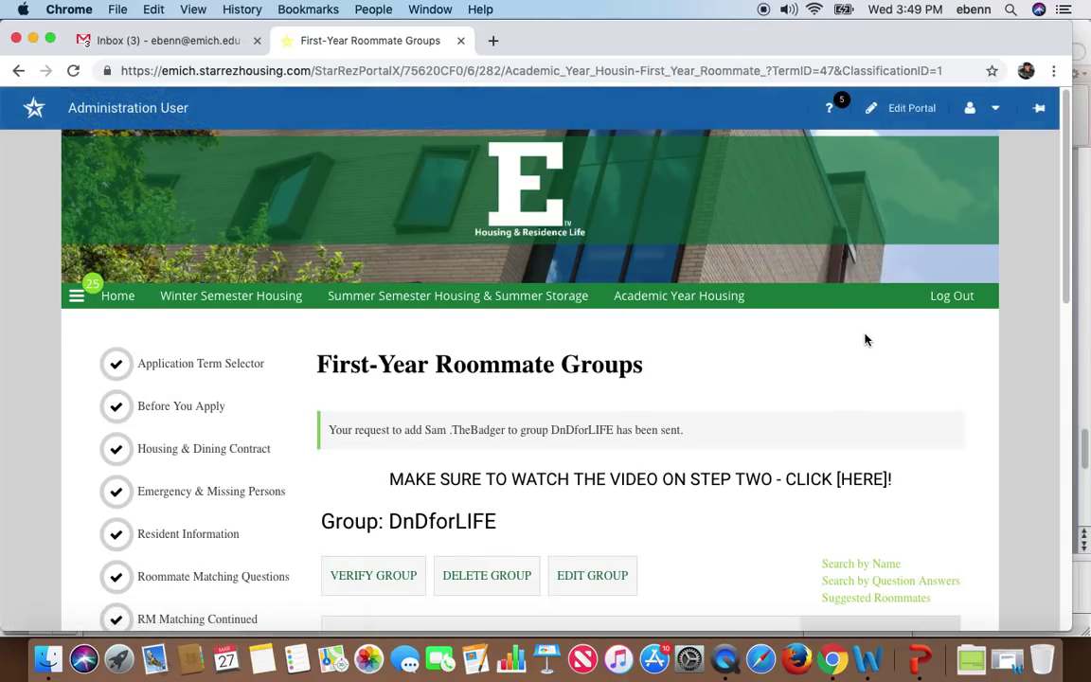
pyautogui.moveTo(1064, 183); pyautogui.dragTo(1064, 232)
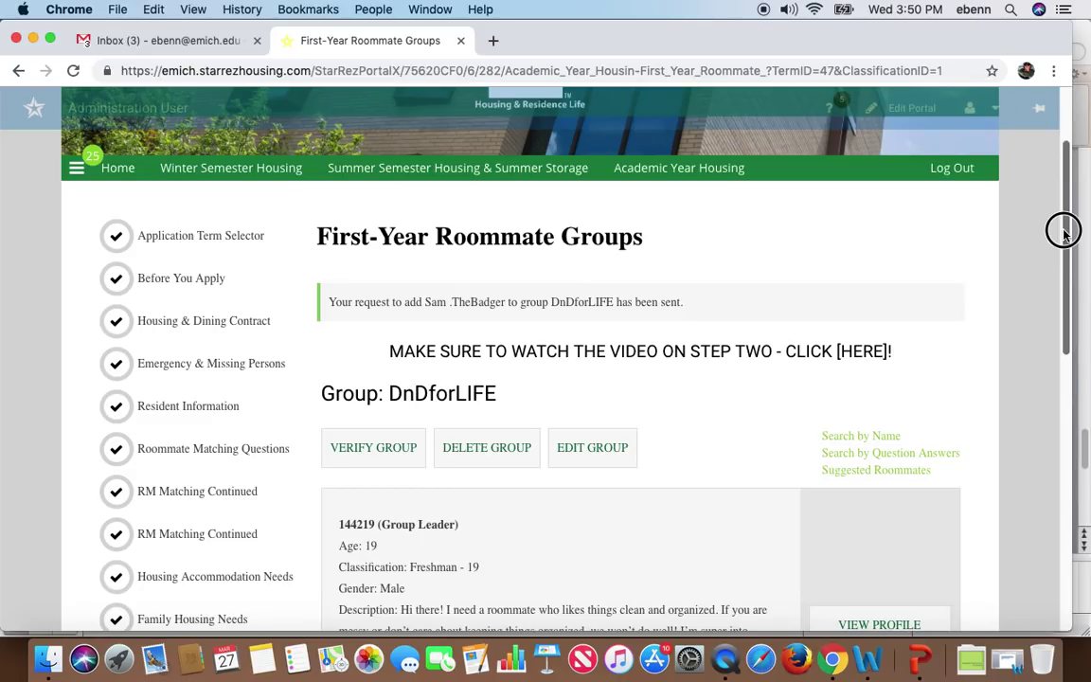
pyautogui.moveTo(1064, 232); pyautogui.dragTo(1059, 311)
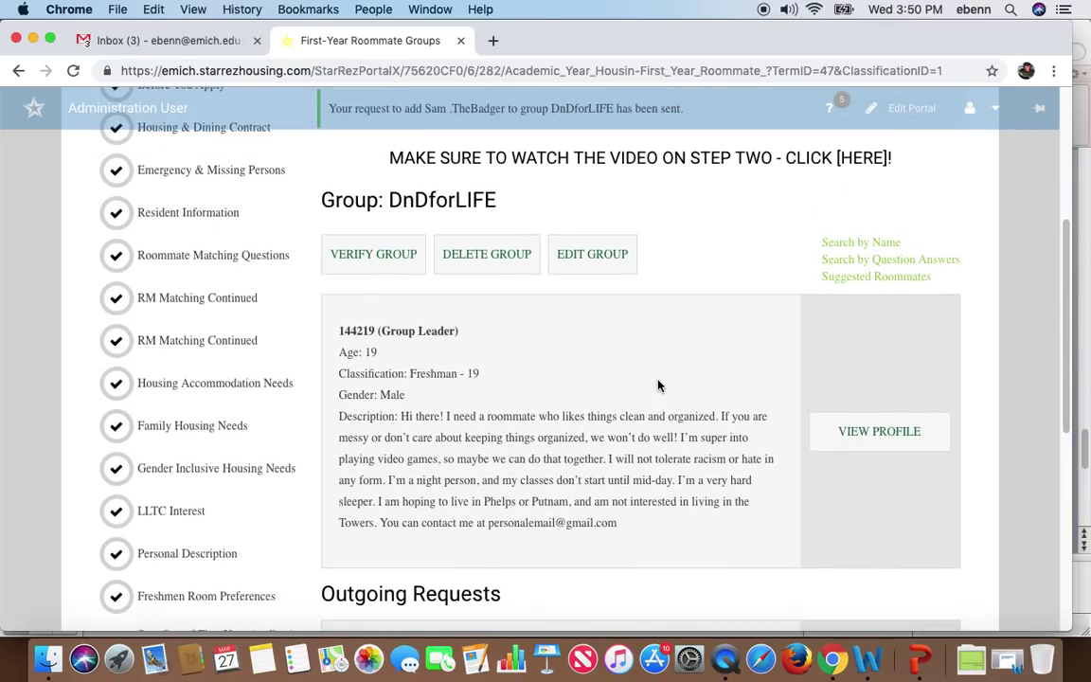
pyautogui.scroll(-5, 655, 385)
pyautogui.scroll(-4, 659, 385)
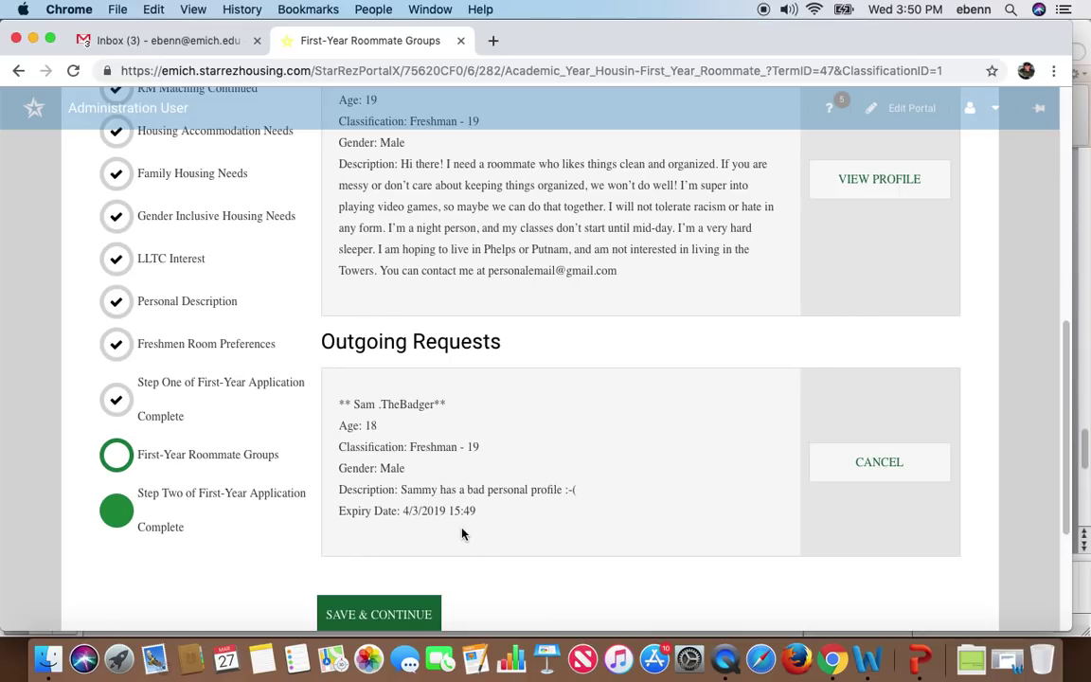
pyautogui.tripleClick(405, 527)
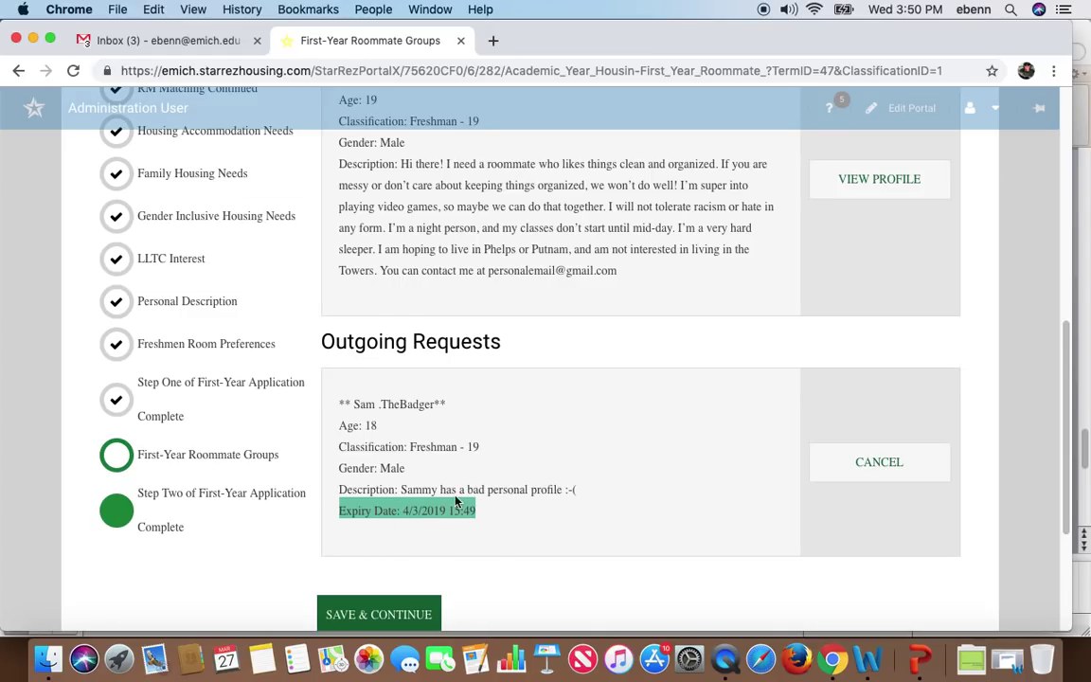
pyautogui.click(550, 525)
pyautogui.scroll(5, 586, 520)
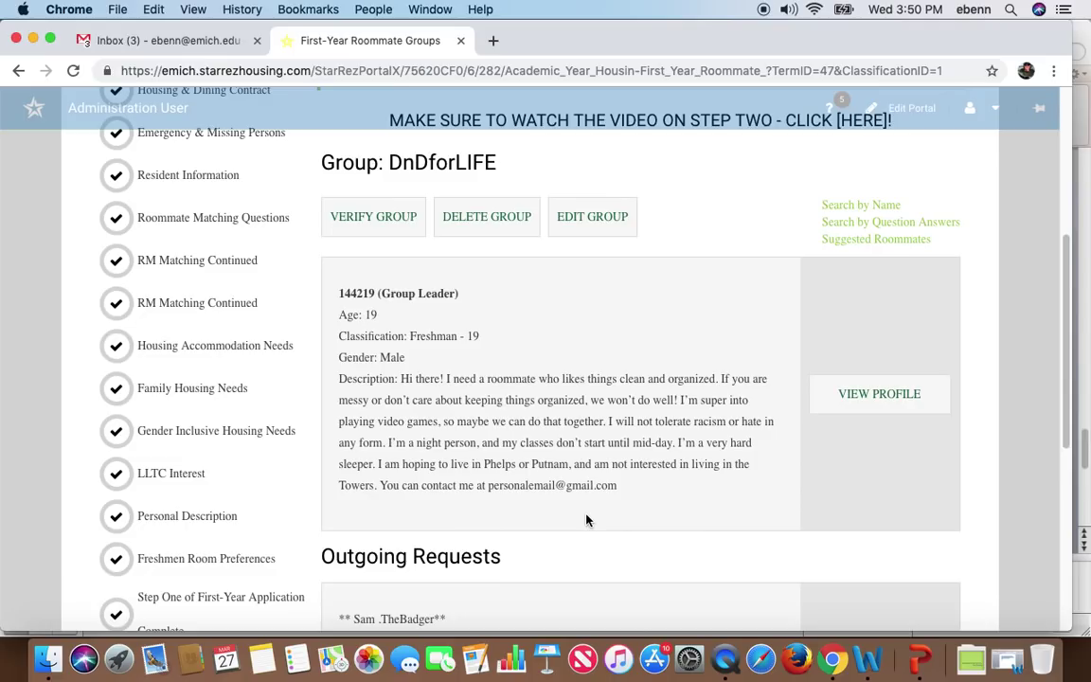
# Switch to Gmail and read the Residence Life Office emails about the group's creation and the join request.
pyautogui.click(166, 40)
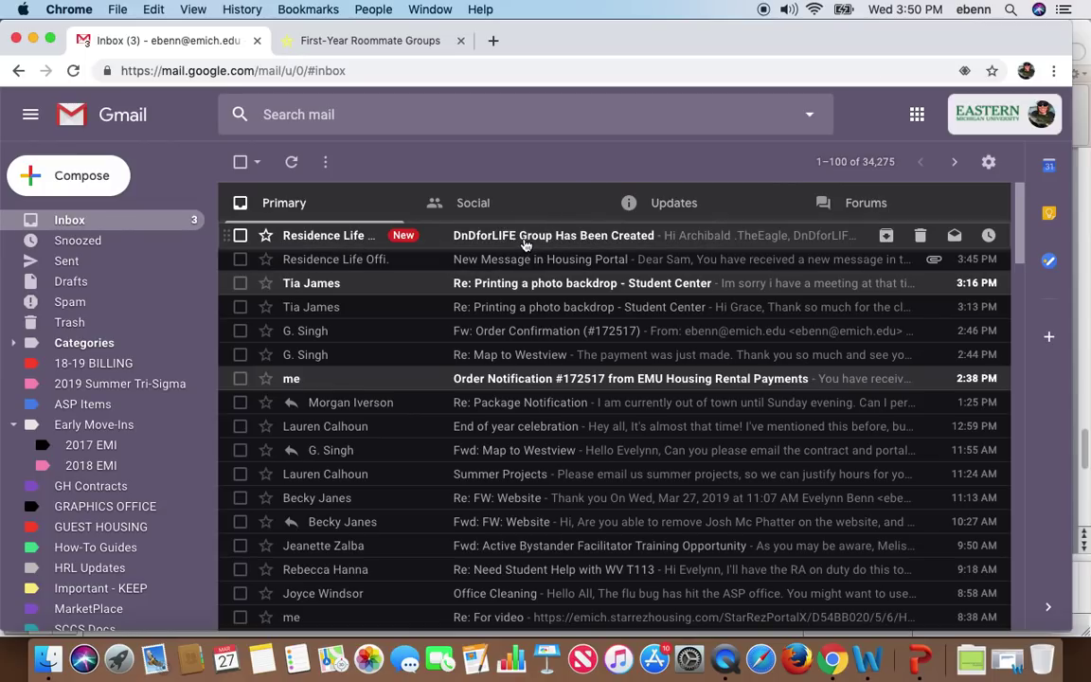
pyautogui.click(525, 239)
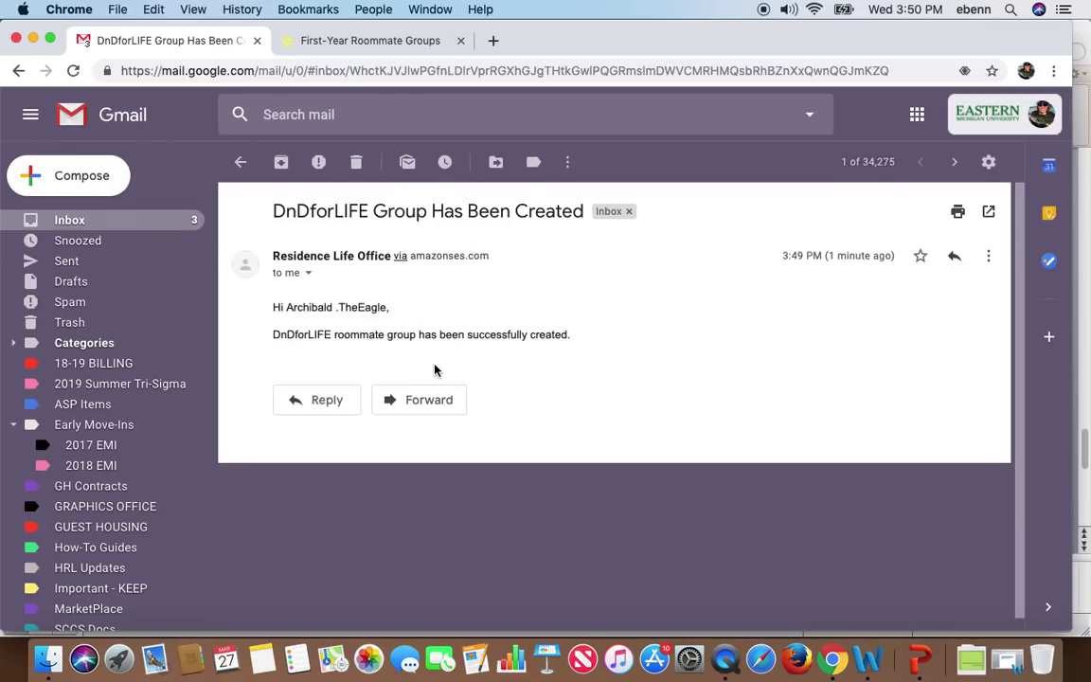
pyautogui.click(243, 171)
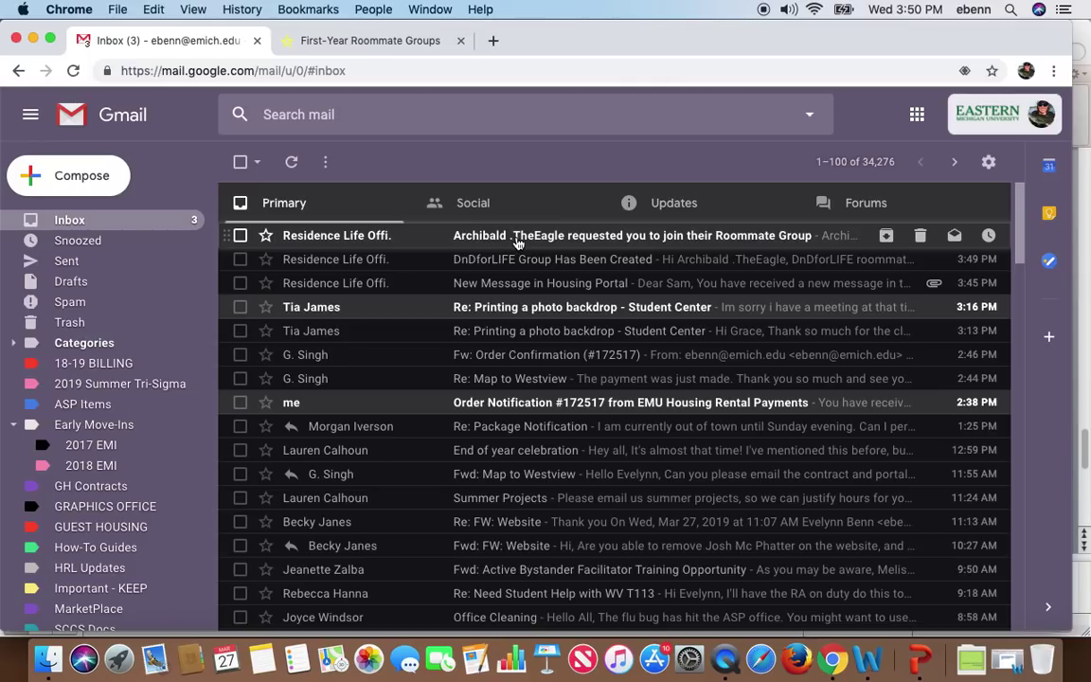
pyautogui.click(517, 242)
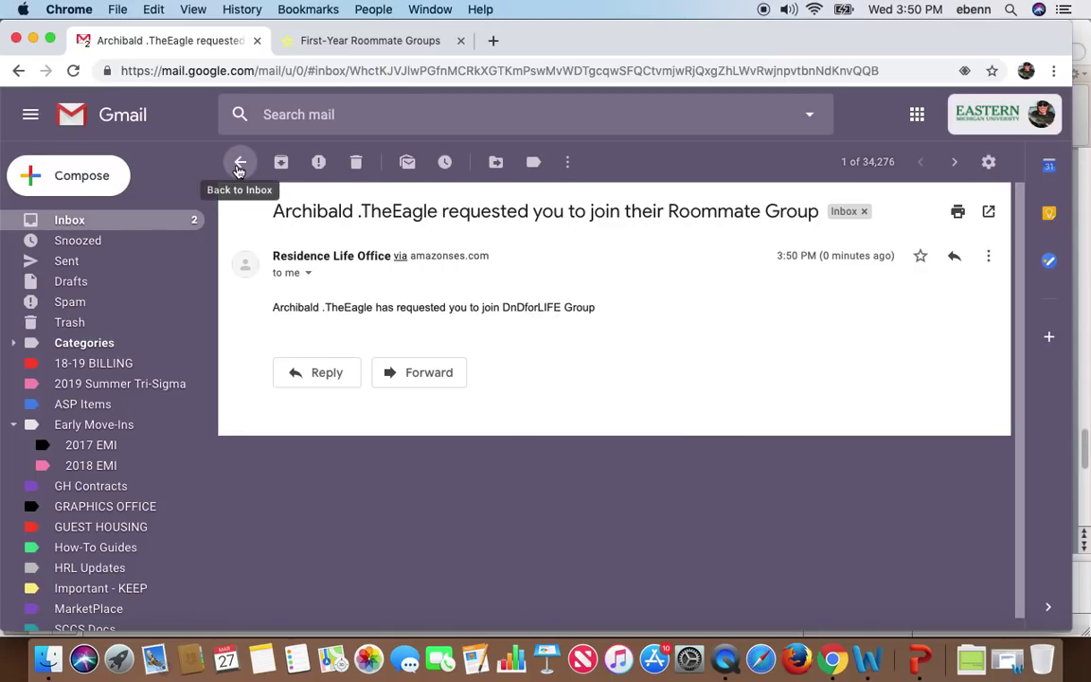
pyautogui.click(239, 165)
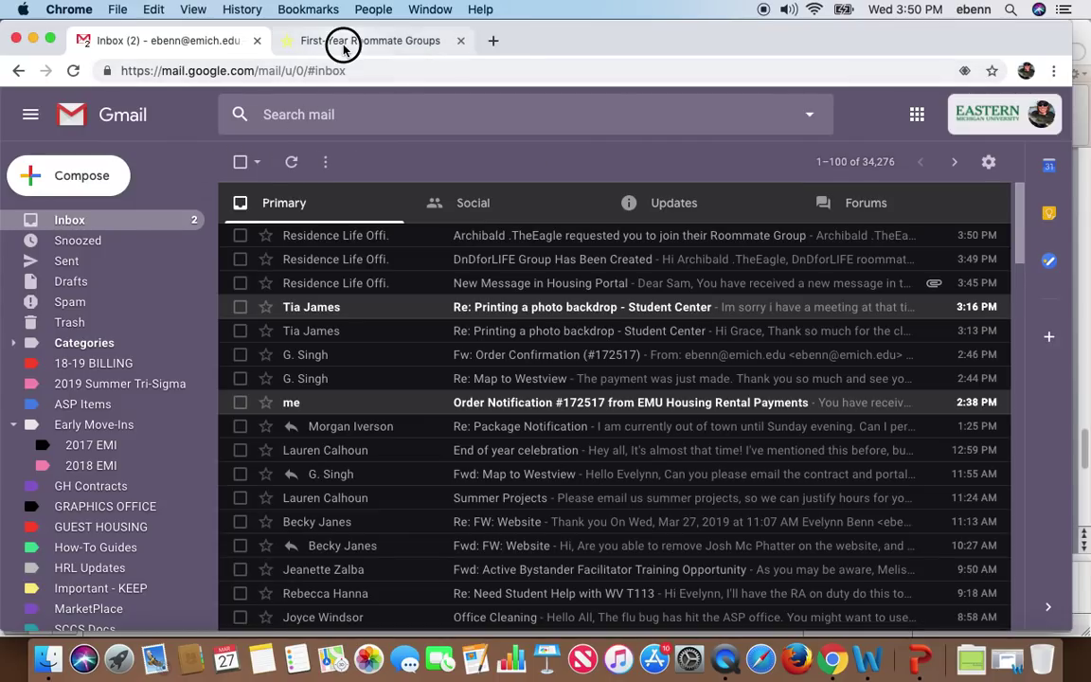
# Switch back to the housing portal and review the DnDforLIFE group's members and outgoing request.
pyautogui.click(343, 43)
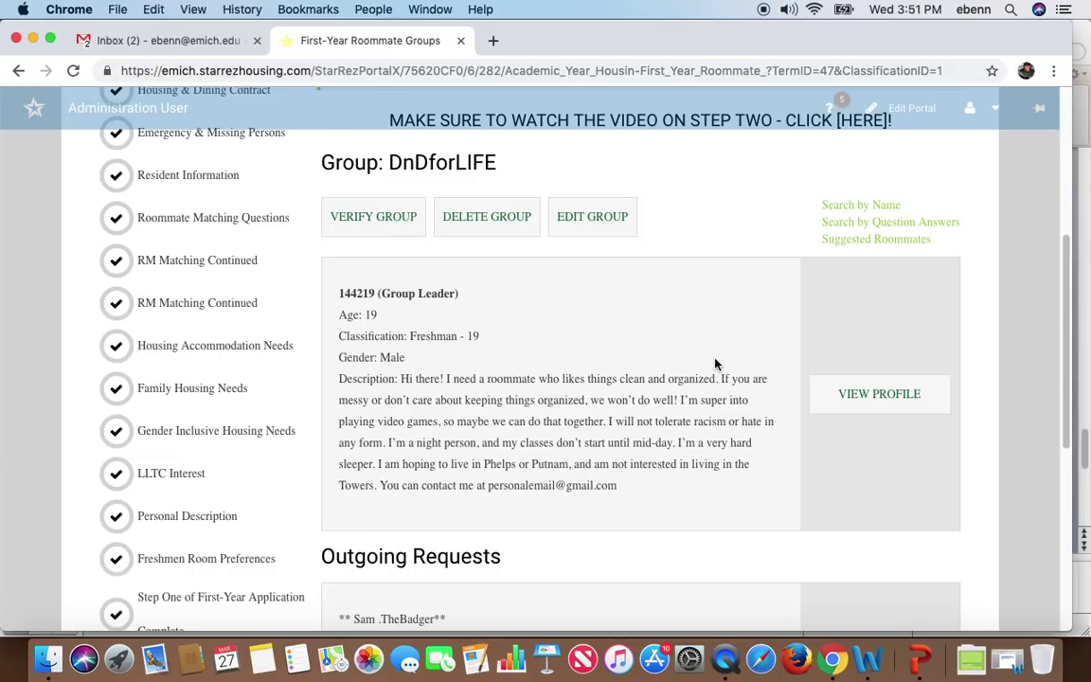
pyautogui.scroll(4, 717, 365)
pyautogui.scroll(-8, 717, 364)
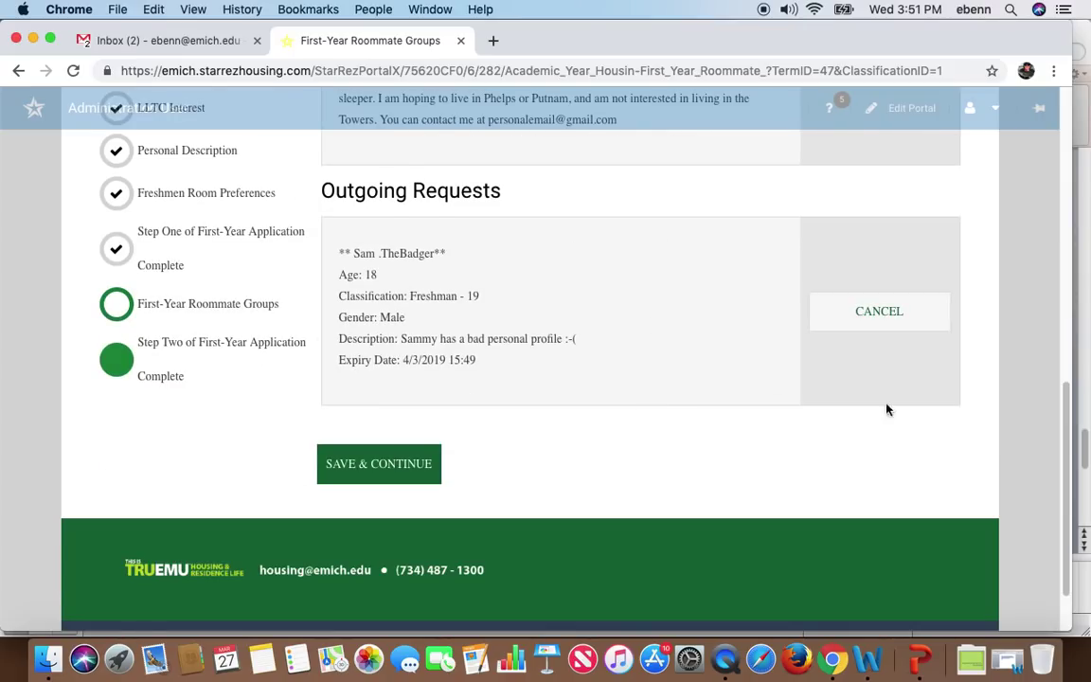
pyautogui.scroll(-1, 663, 394)
pyautogui.scroll(5, 700, 378)
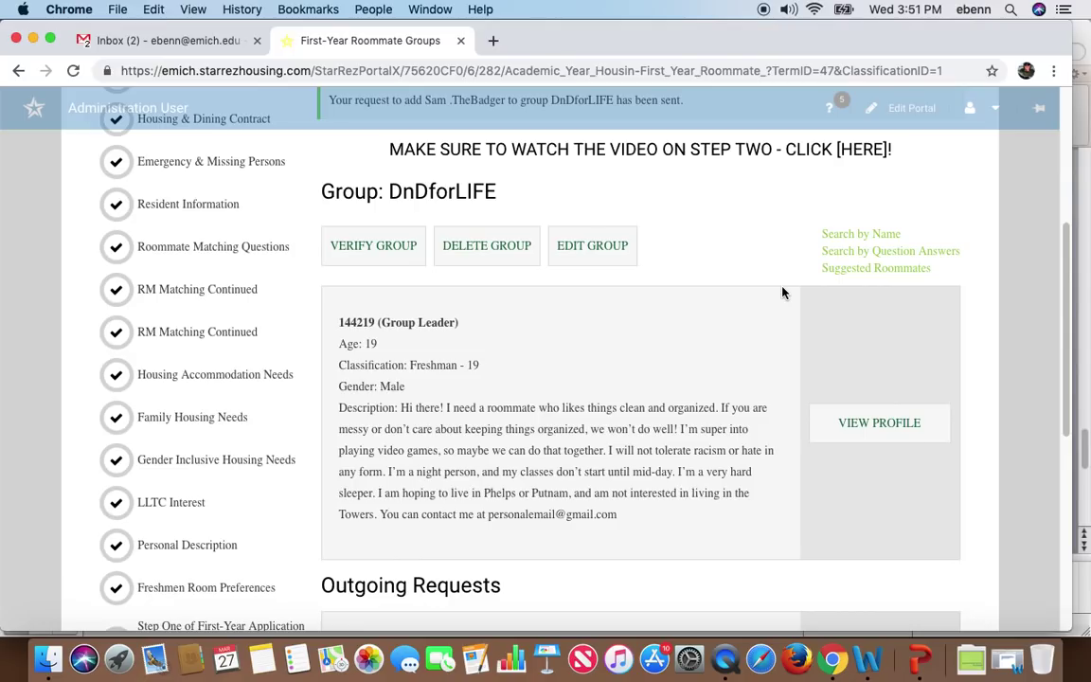
# Open the portal editor and go to the Impersonation page.
pyautogui.click(919, 113)
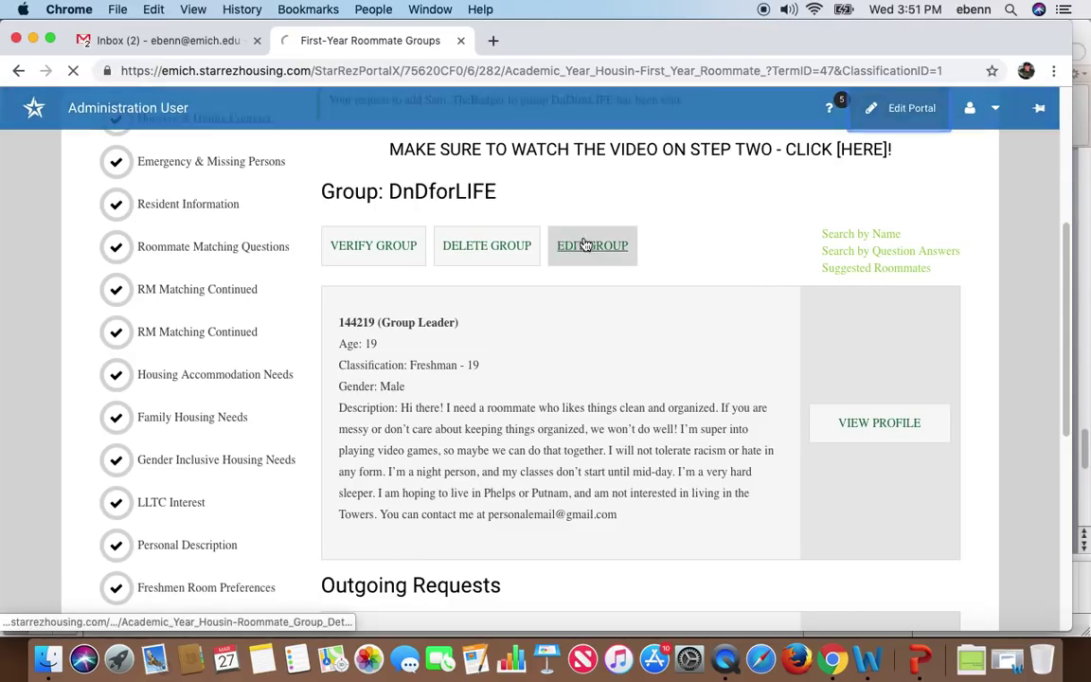
pyautogui.click(861, 107)
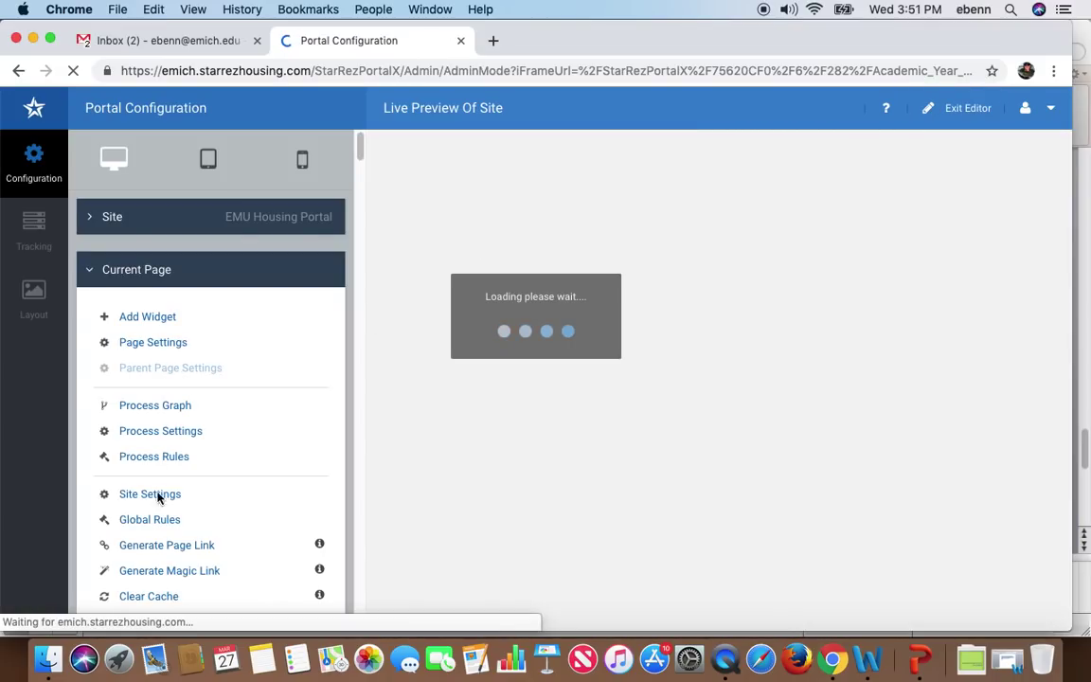
pyautogui.click(361, 149)
pyautogui.moveTo(361, 149); pyautogui.dragTo(358, 175)
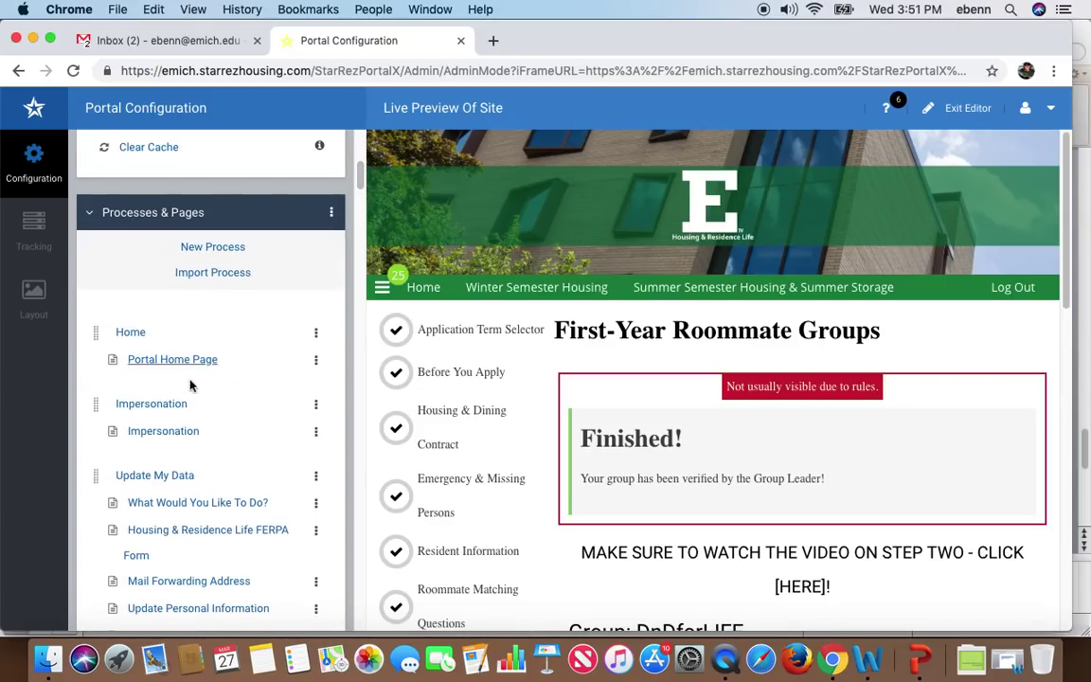
pyautogui.click(170, 434)
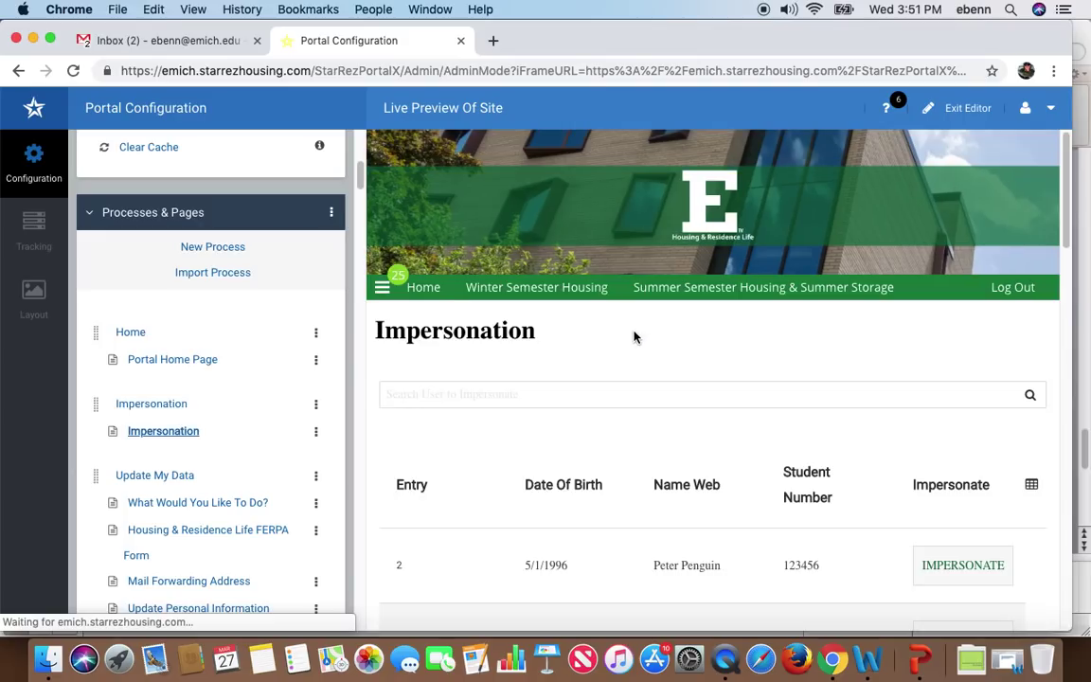
# Search for the invited roommate by last name, impersonate that student, and exit the portal editor.
pyautogui.click(645, 394)
pyautogui.write('Pete')
pyautogui.press('BackSpace')
pyautogui.press('BackSpace')
pyautogui.press('BackSpace')
pyautogui.press('BackSpace')
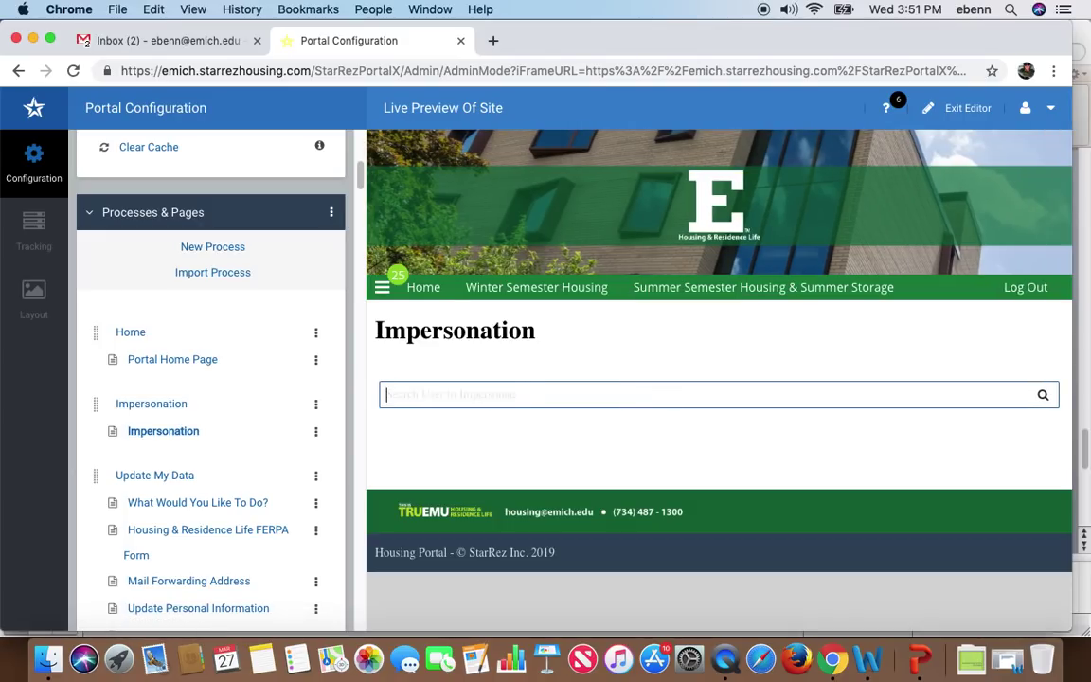
pyautogui.write('.The')
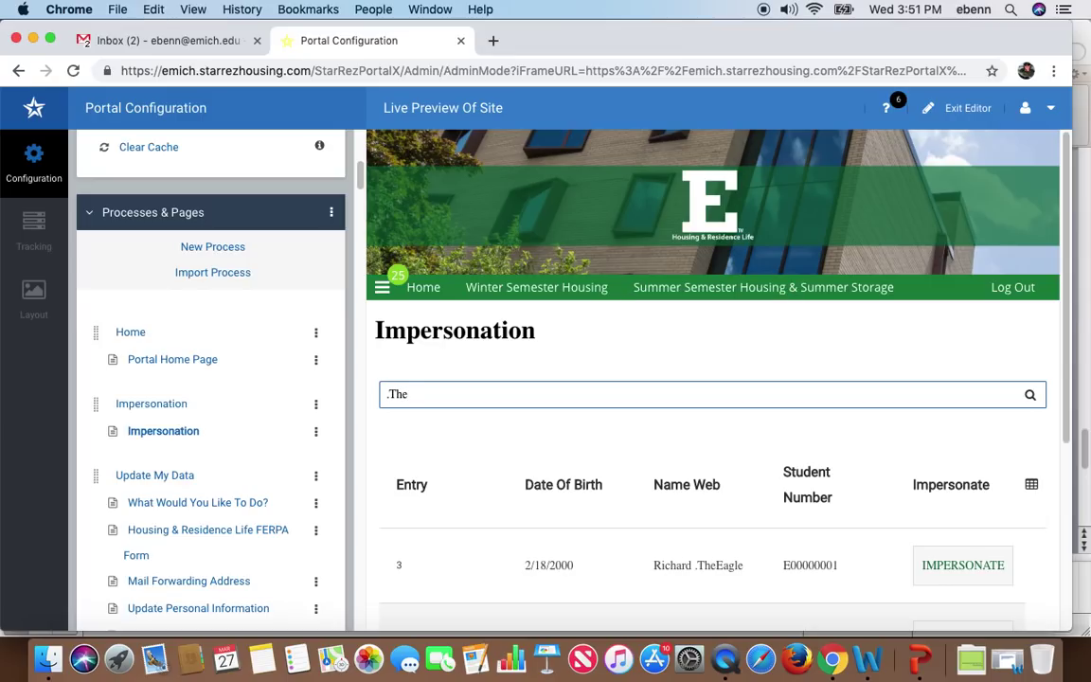
pyautogui.write('Bad')
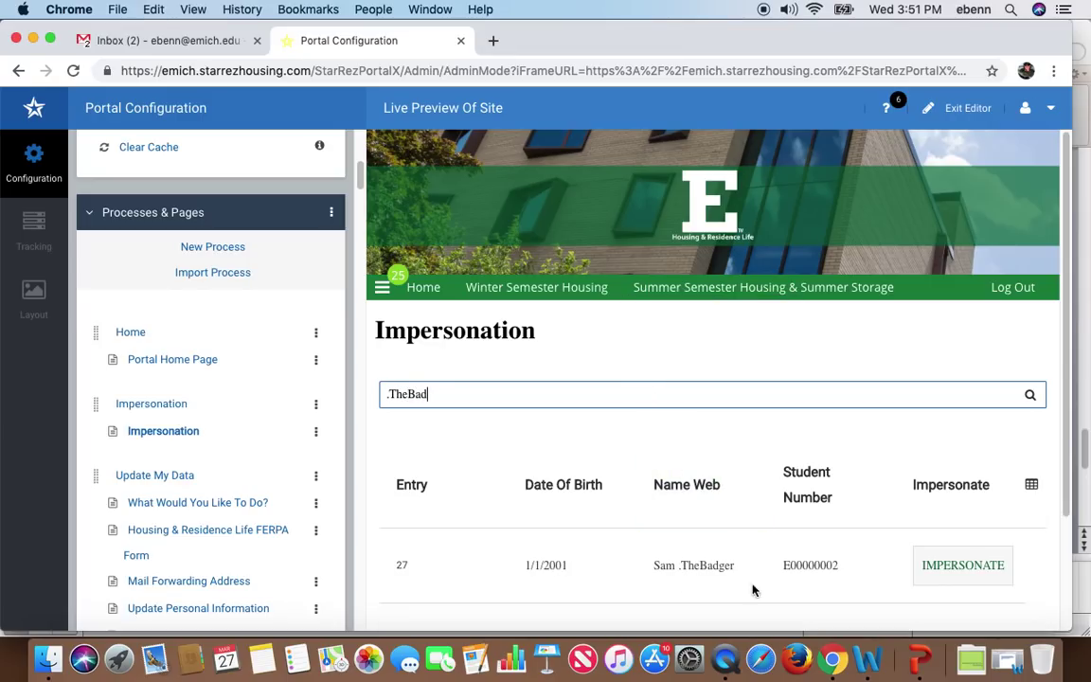
pyautogui.click(978, 571)
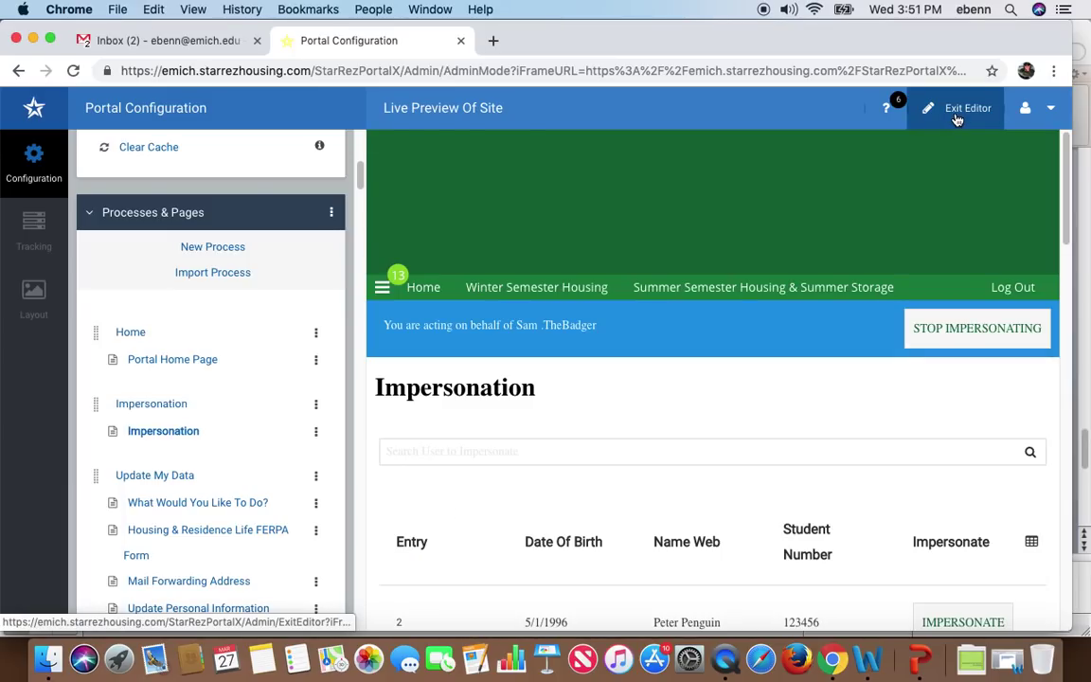
pyautogui.click(956, 118)
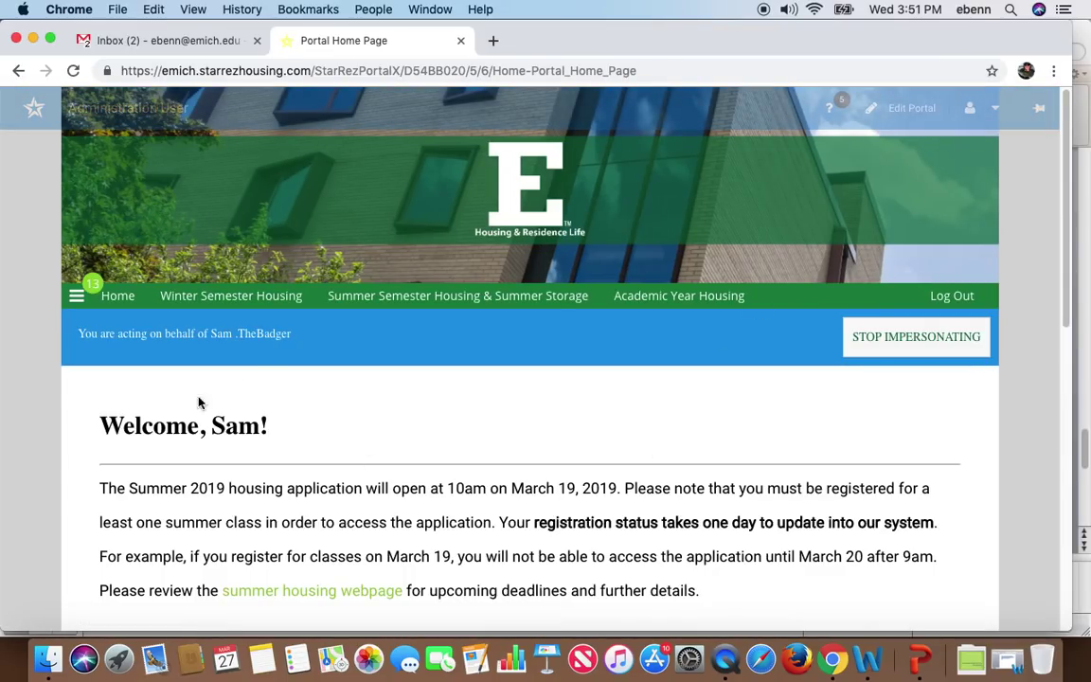
# Open the impersonated student's Academic Year Housing application and continue to First-Year Roommate Groups.
pyautogui.click(652, 297)
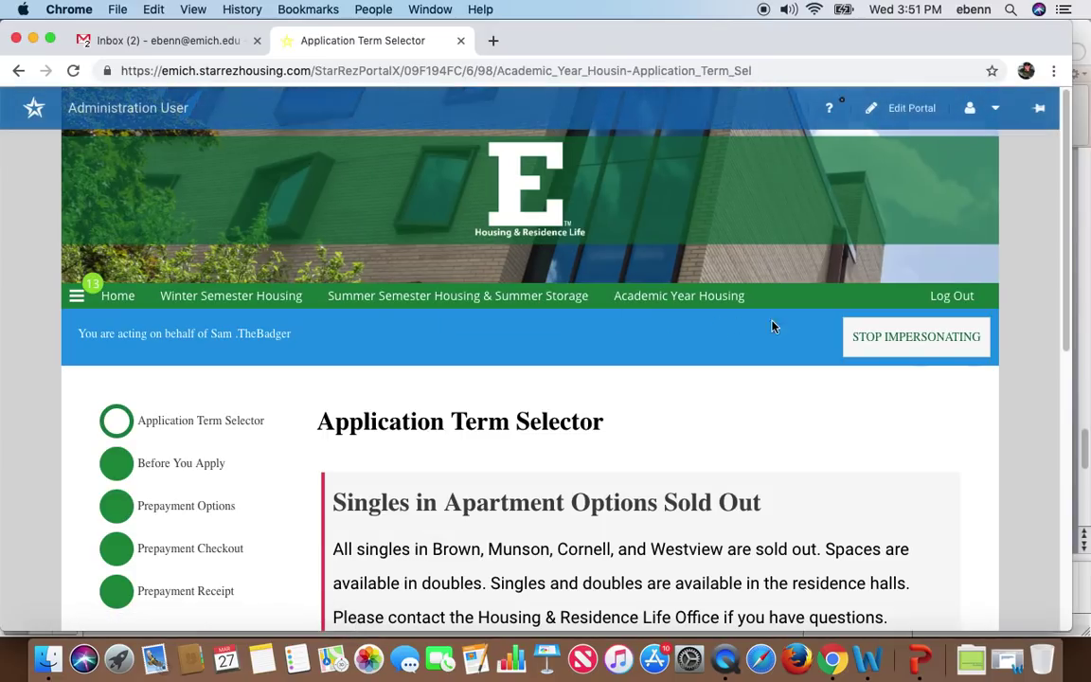
pyautogui.moveTo(1066, 232); pyautogui.dragTo(1068, 395)
pyautogui.click(862, 520)
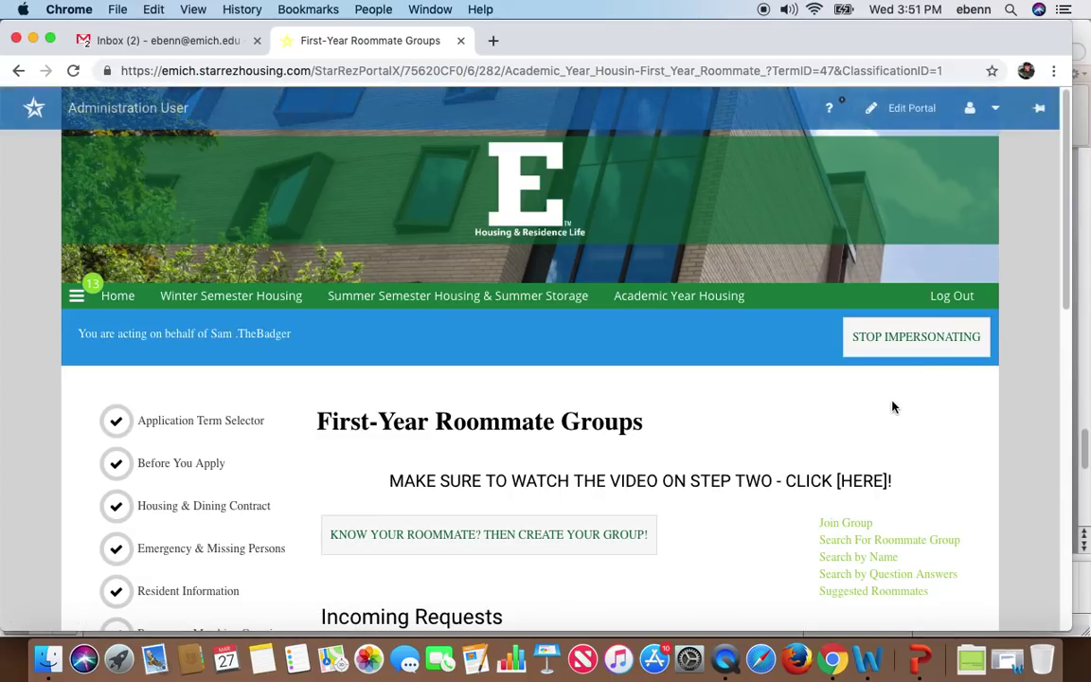
# Review the incoming DnDforLIFE group request and accept it on the roommate's behalf.
pyautogui.click(1066, 159)
pyautogui.moveTo(1066, 159); pyautogui.dragTo(1058, 289)
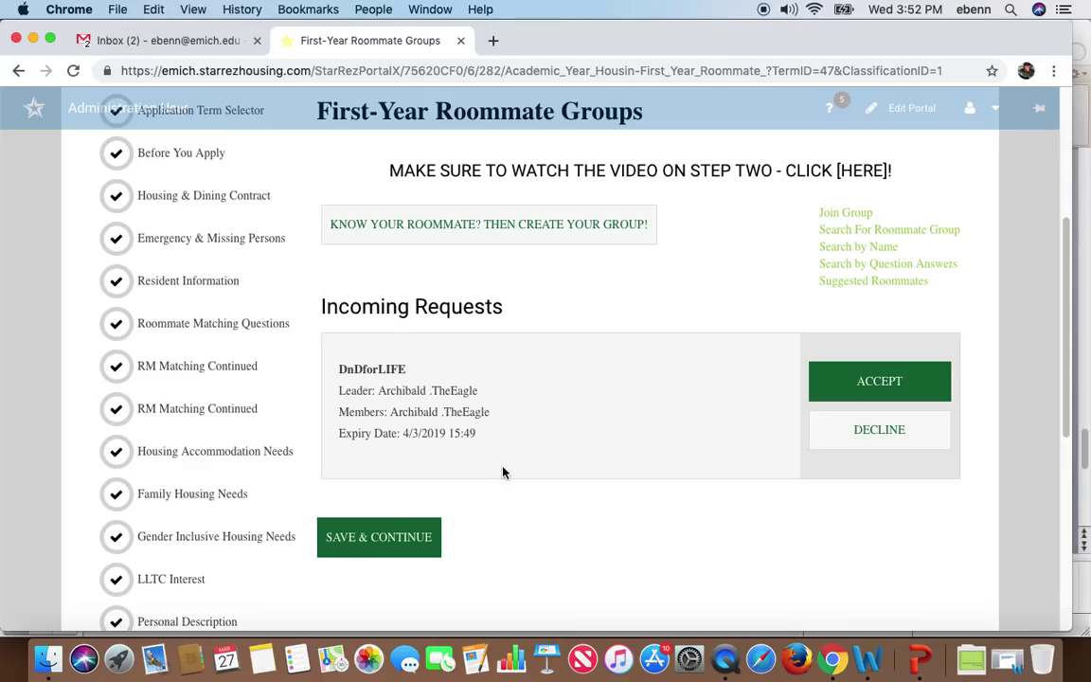
pyautogui.click(865, 397)
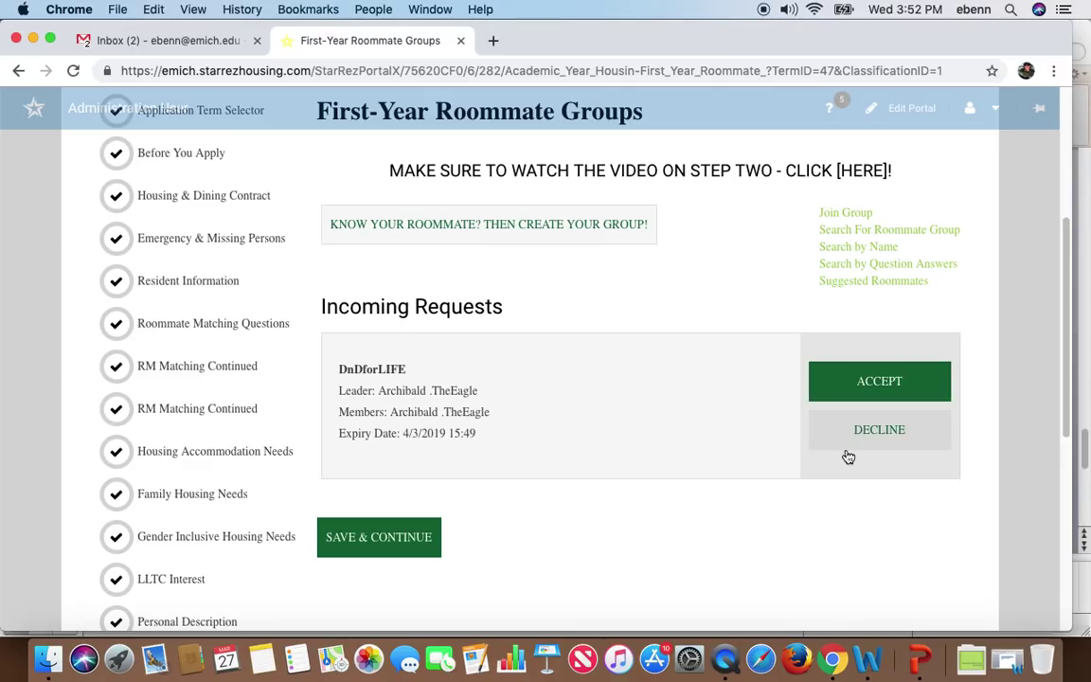
pyautogui.click(851, 383)
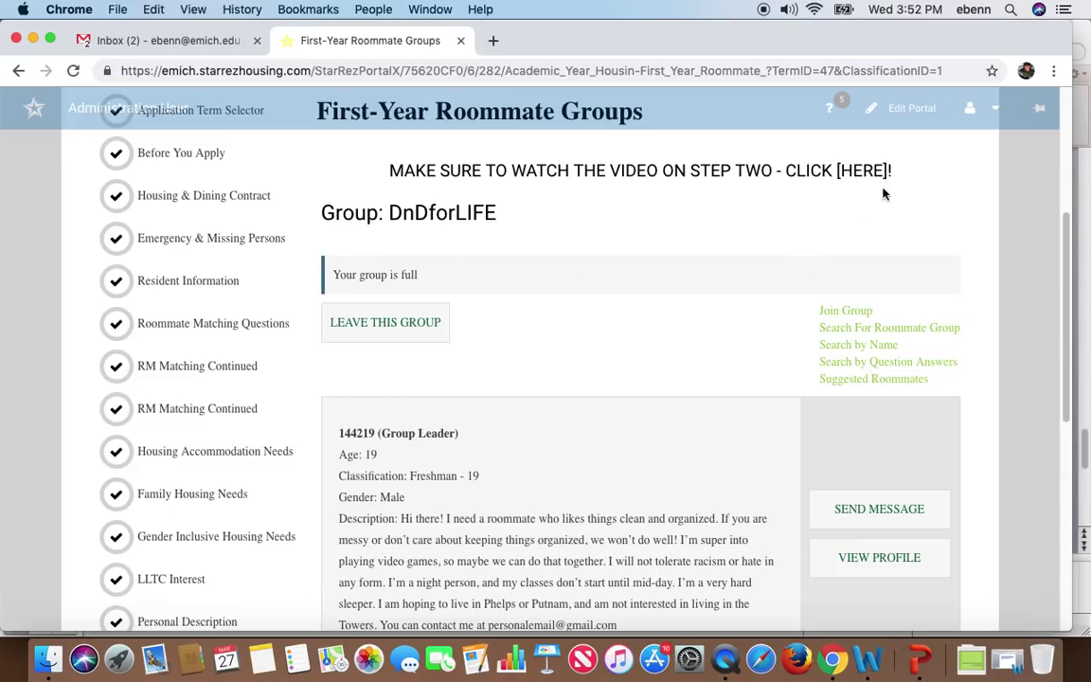
# Stop impersonating the roommate and continue into the Academic Year 2019-2020 application as the group leader.
pyautogui.moveTo(1066, 227); pyautogui.dragTo(1082, 176)
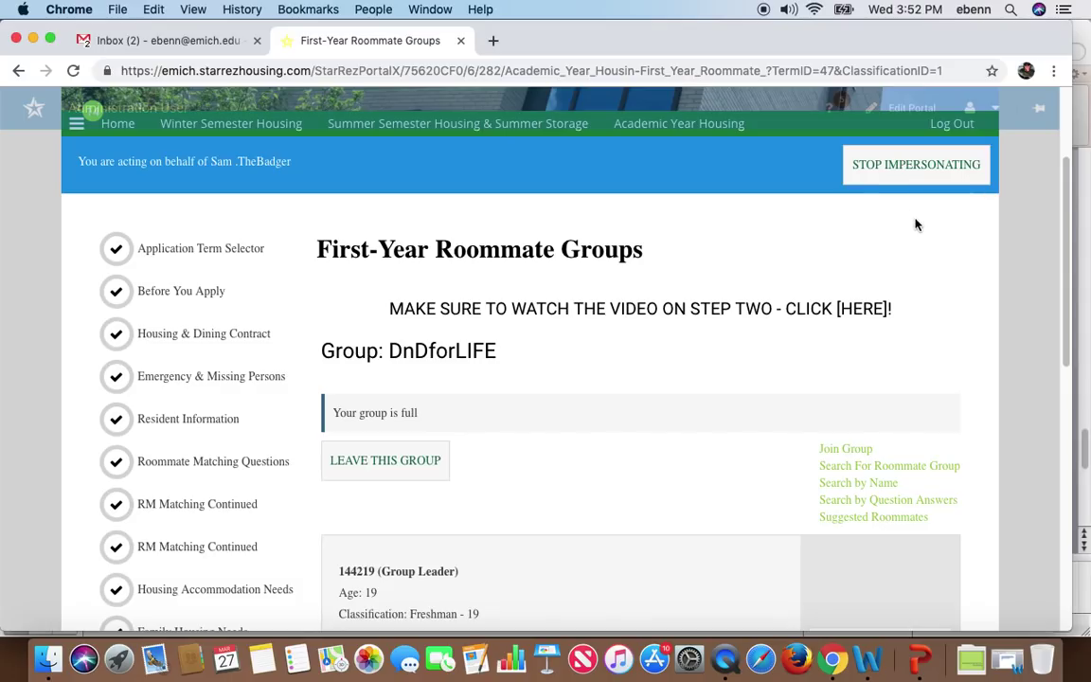
pyautogui.click(919, 176)
pyautogui.click(662, 271)
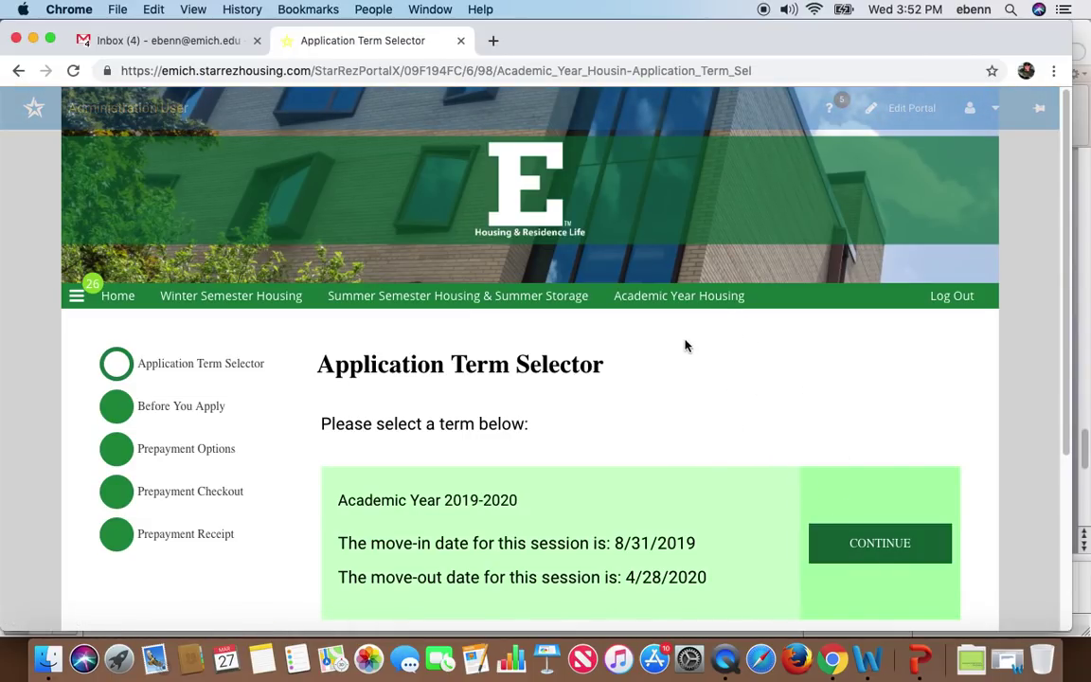
pyautogui.click(876, 557)
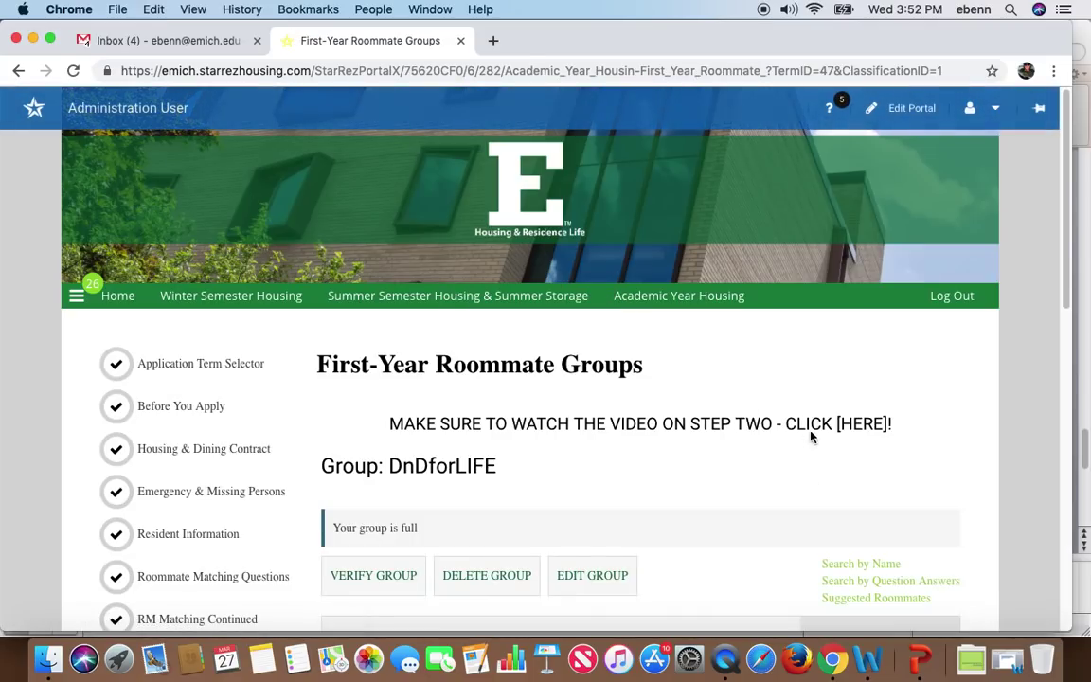
# Review the DnDforLIFE group's members and their management options, and verify the group as its leader.
pyautogui.moveTo(1066, 214); pyautogui.dragTo(1062, 304)
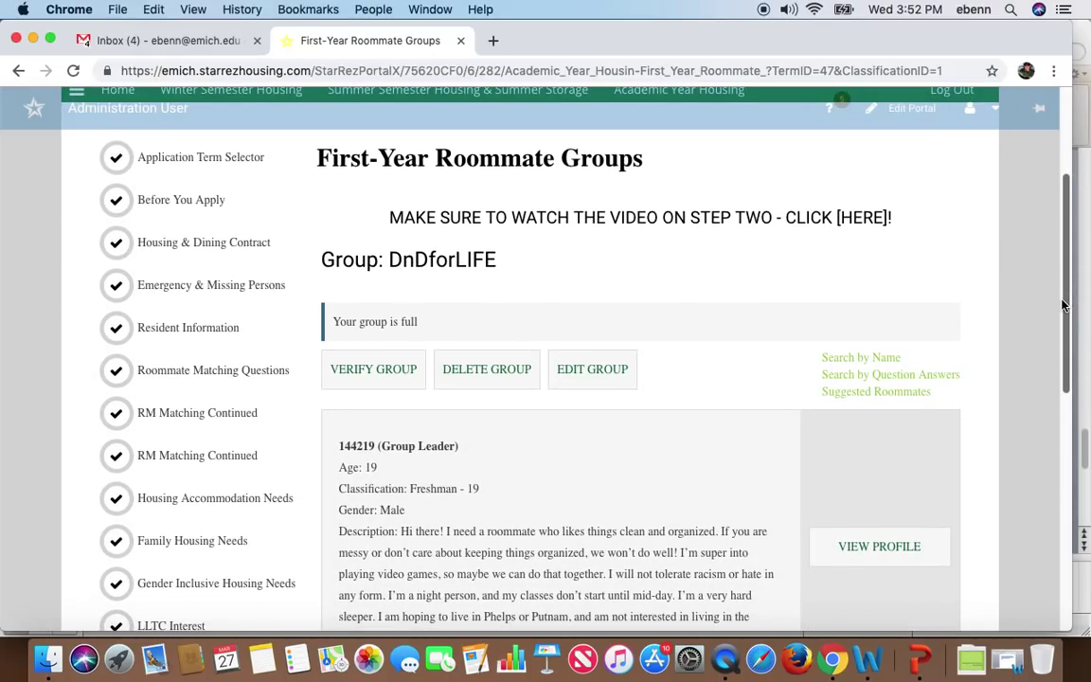
pyautogui.scroll(-3, 853, 338)
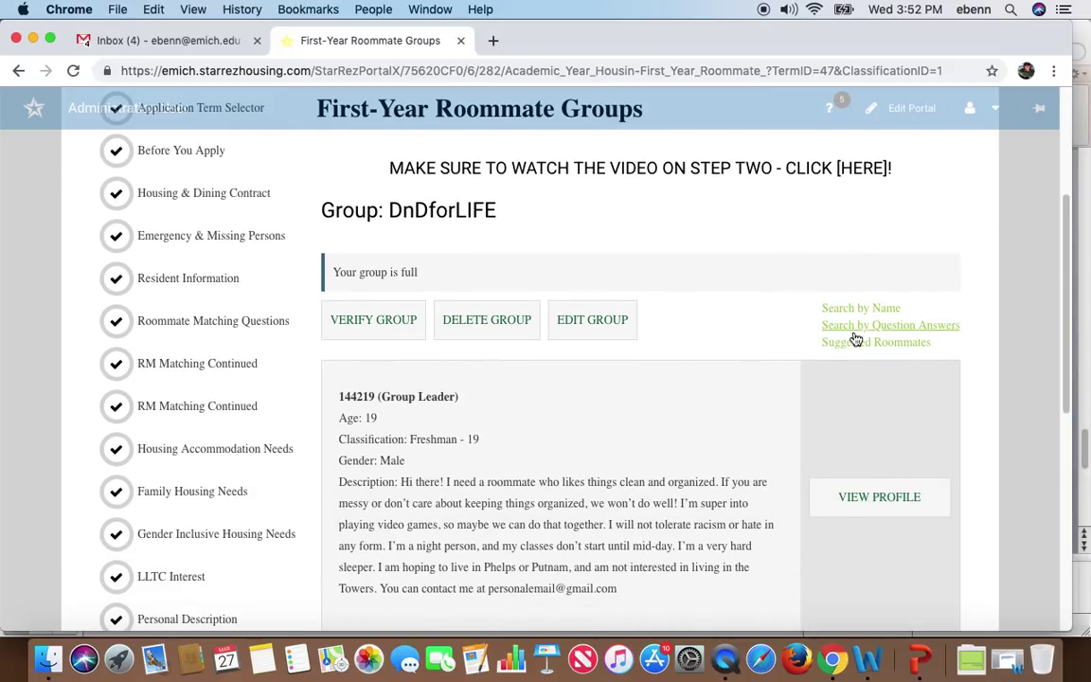
pyautogui.scroll(-8, 853, 337)
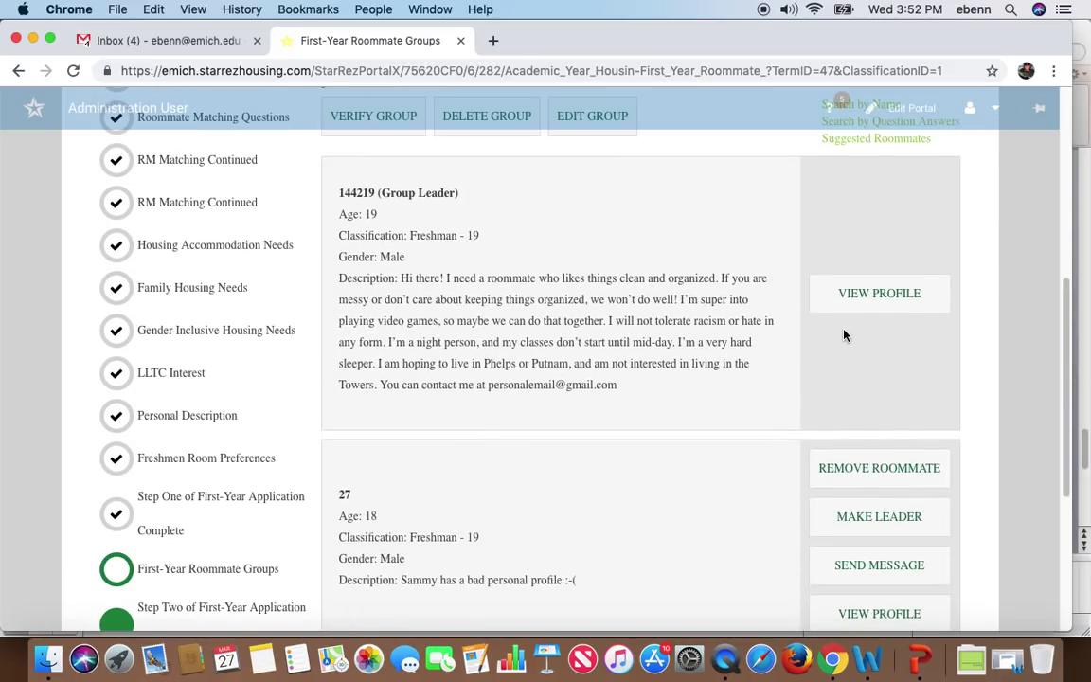
pyautogui.scroll(-1, 839, 333)
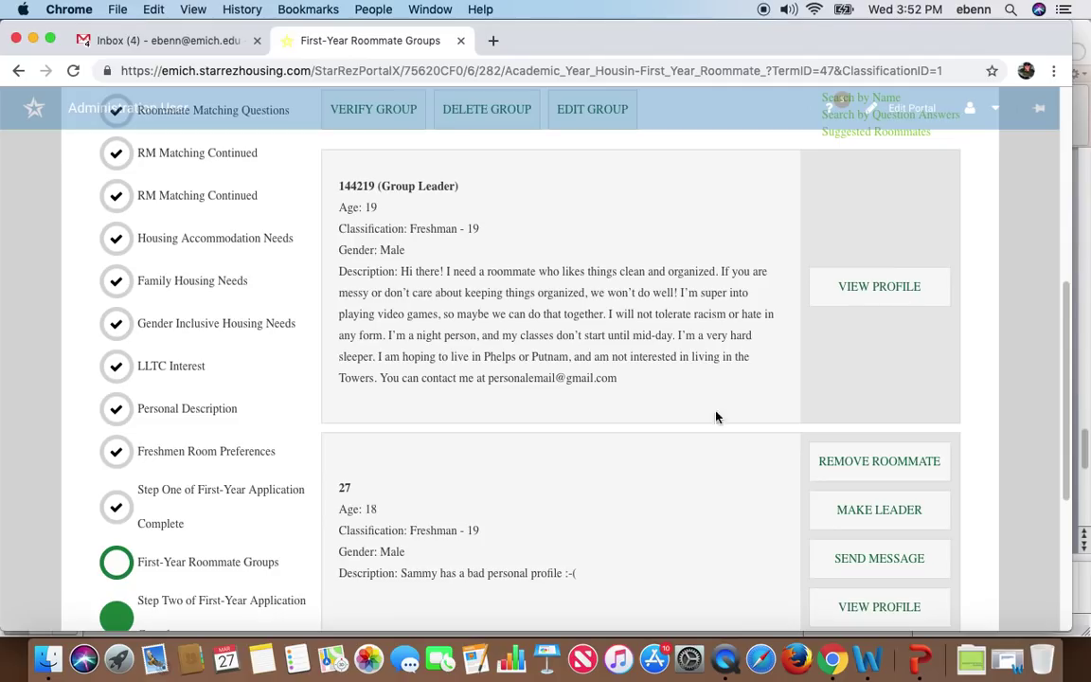
pyautogui.scroll(-2, 668, 597)
pyautogui.scroll(12, 661, 560)
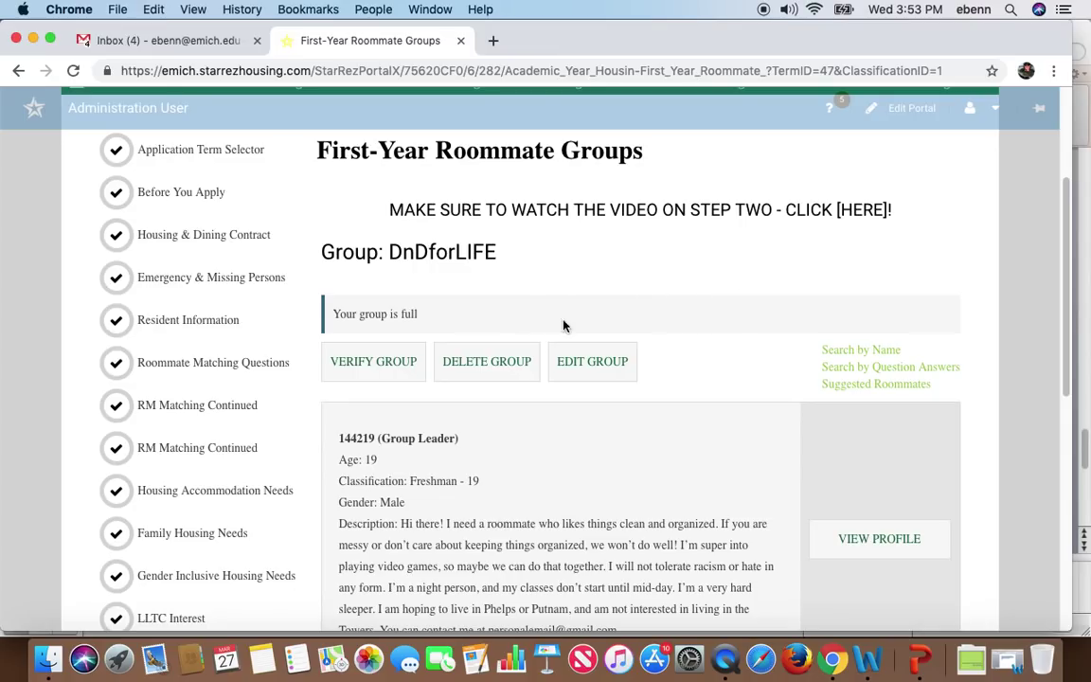
pyautogui.click(360, 367)
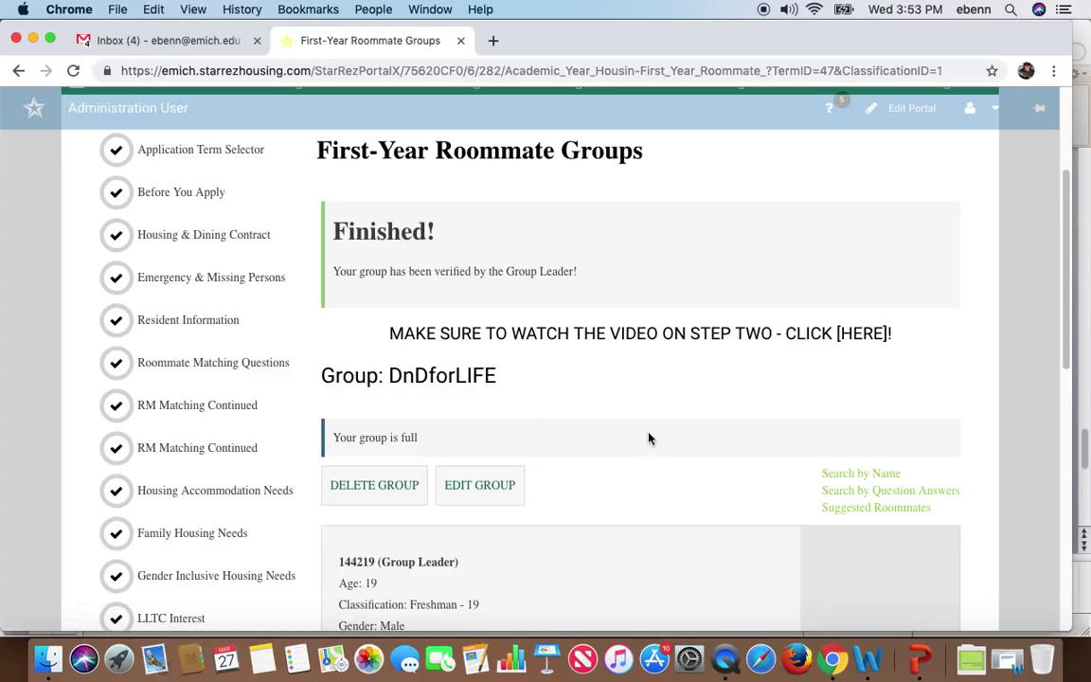
# Save the roommate group page, continue to the Step Two completion page, and read its Step 3 and room selection information.
pyautogui.scroll(3, 648, 439)
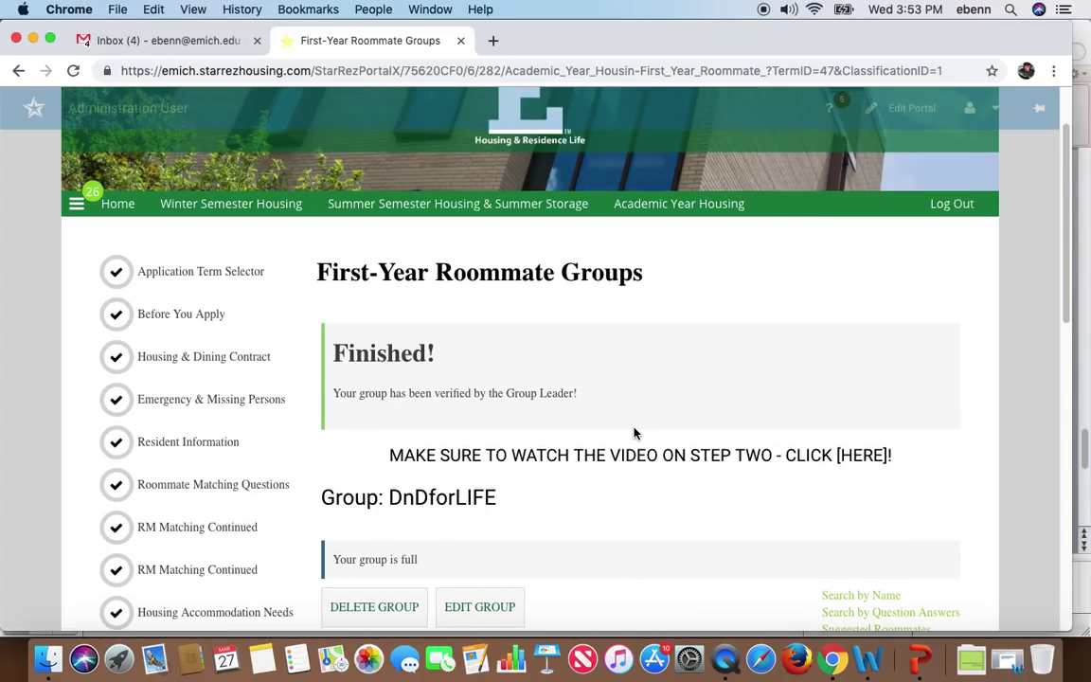
pyautogui.scroll(-4, 637, 435)
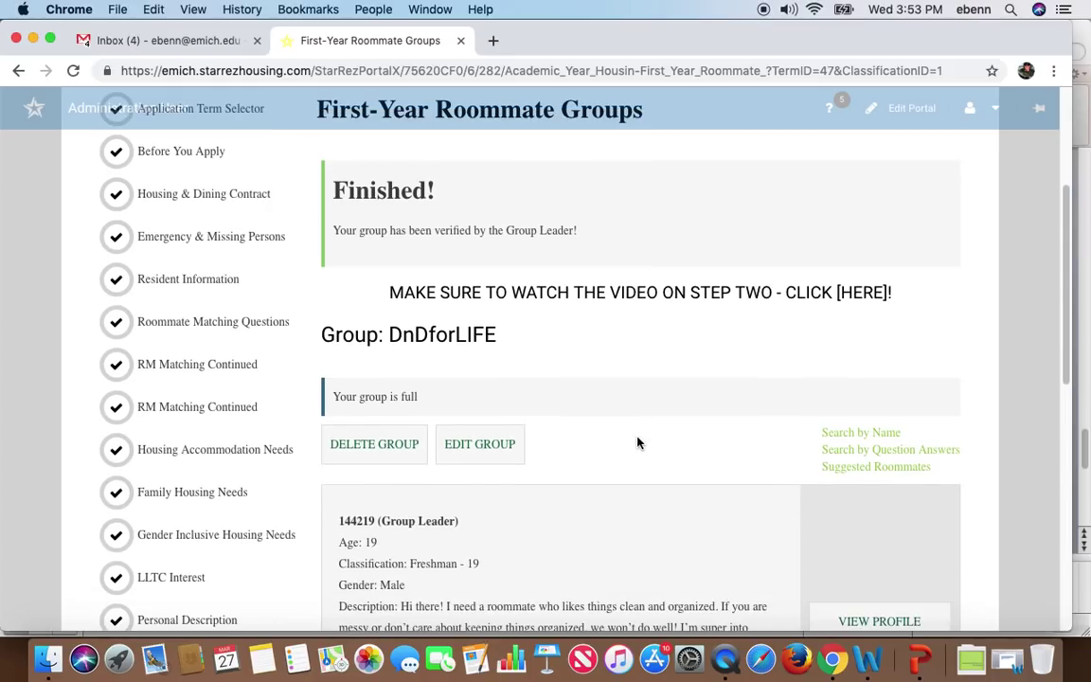
pyautogui.scroll(-1, 636, 441)
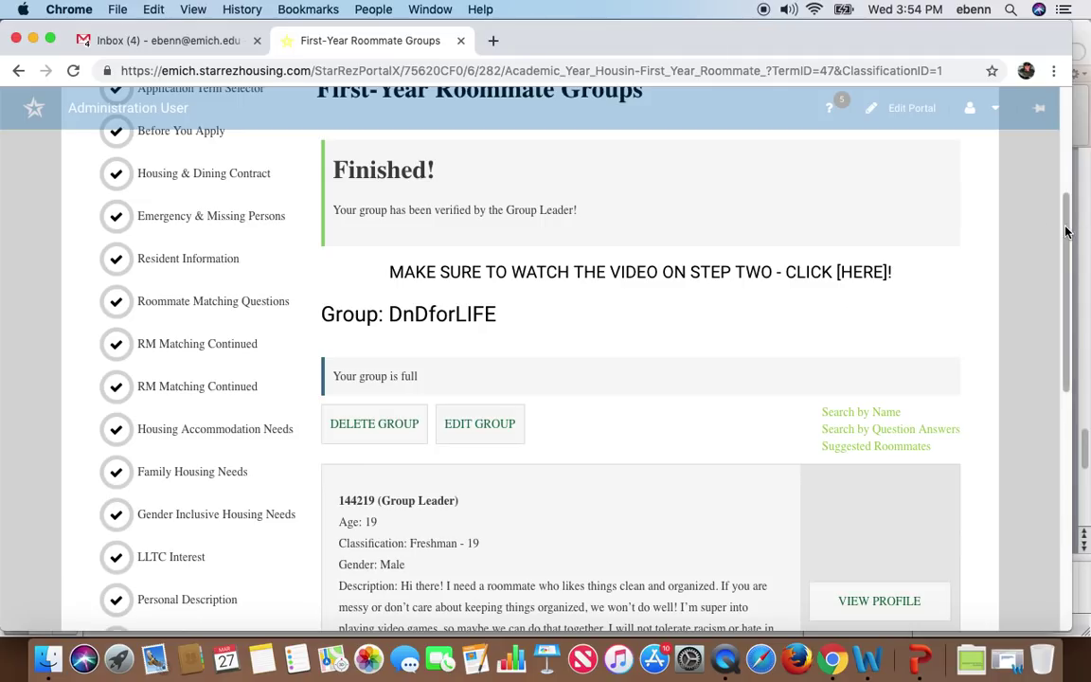
pyautogui.moveTo(1065, 224); pyautogui.dragTo(1064, 234)
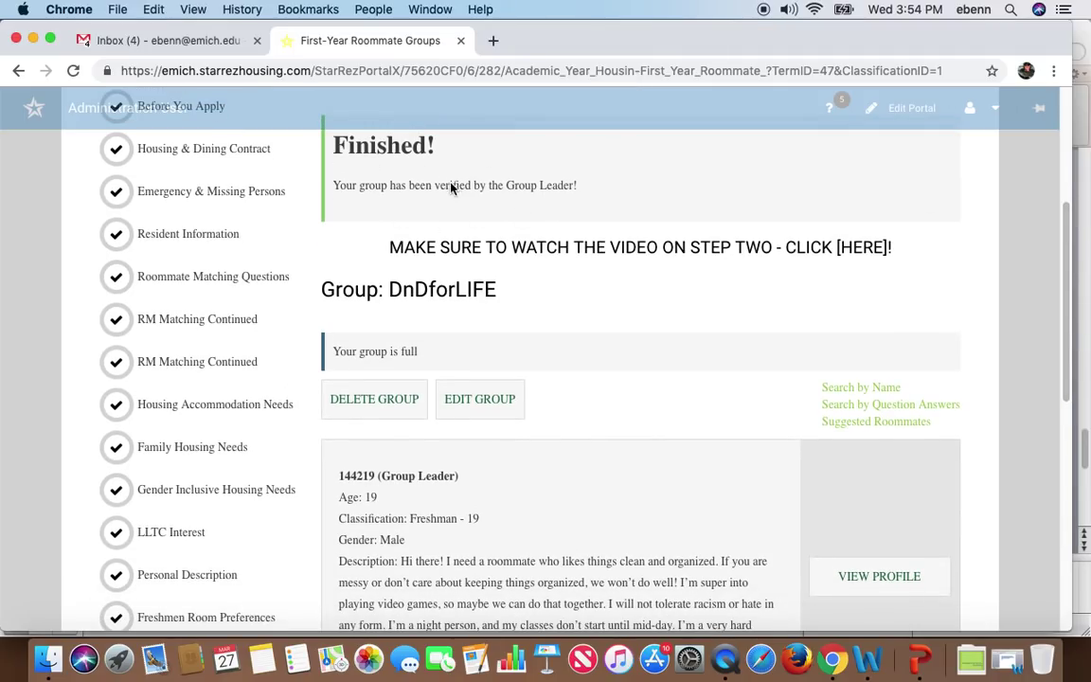
pyautogui.moveTo(1067, 256); pyautogui.dragTo(1060, 451)
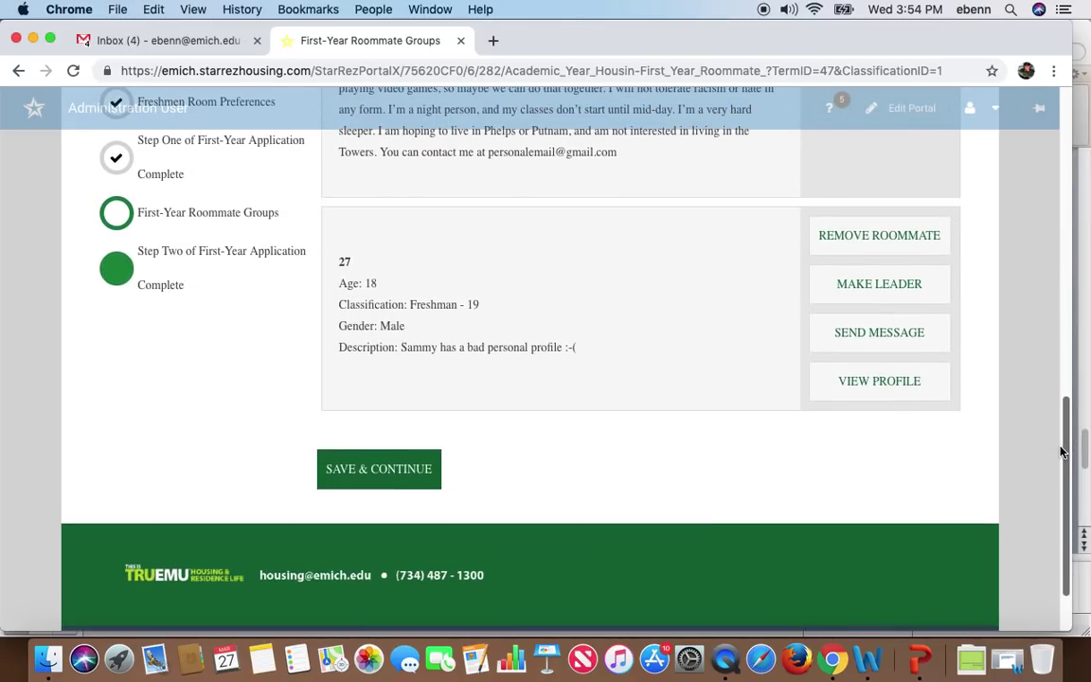
pyautogui.click(381, 478)
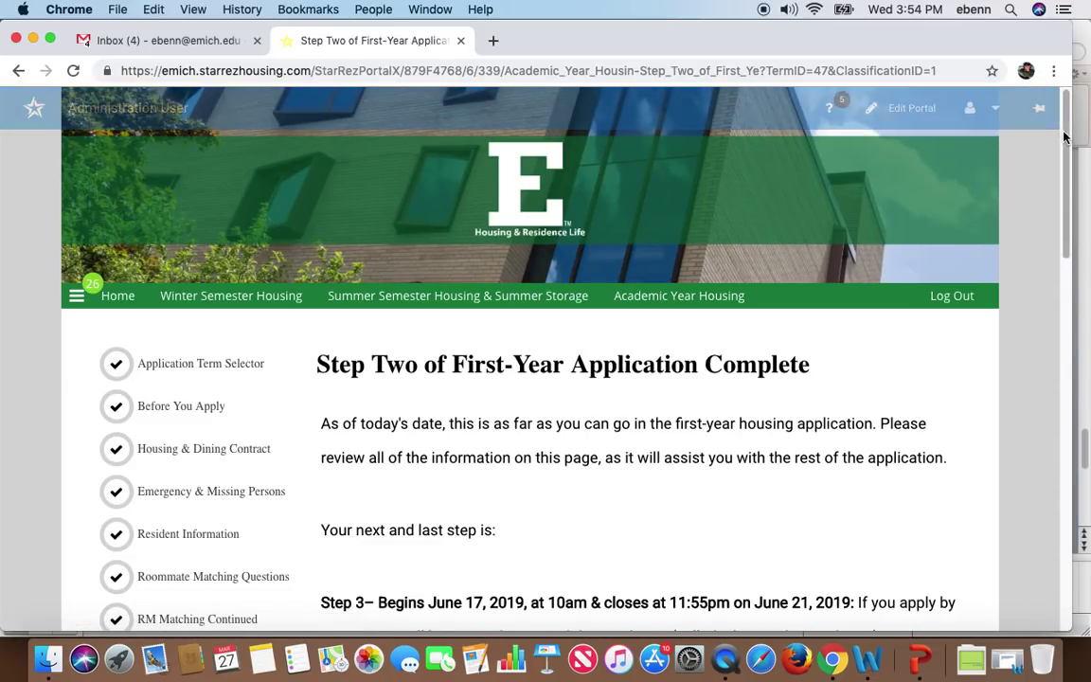
pyautogui.moveTo(1065, 136); pyautogui.dragTo(1054, 195)
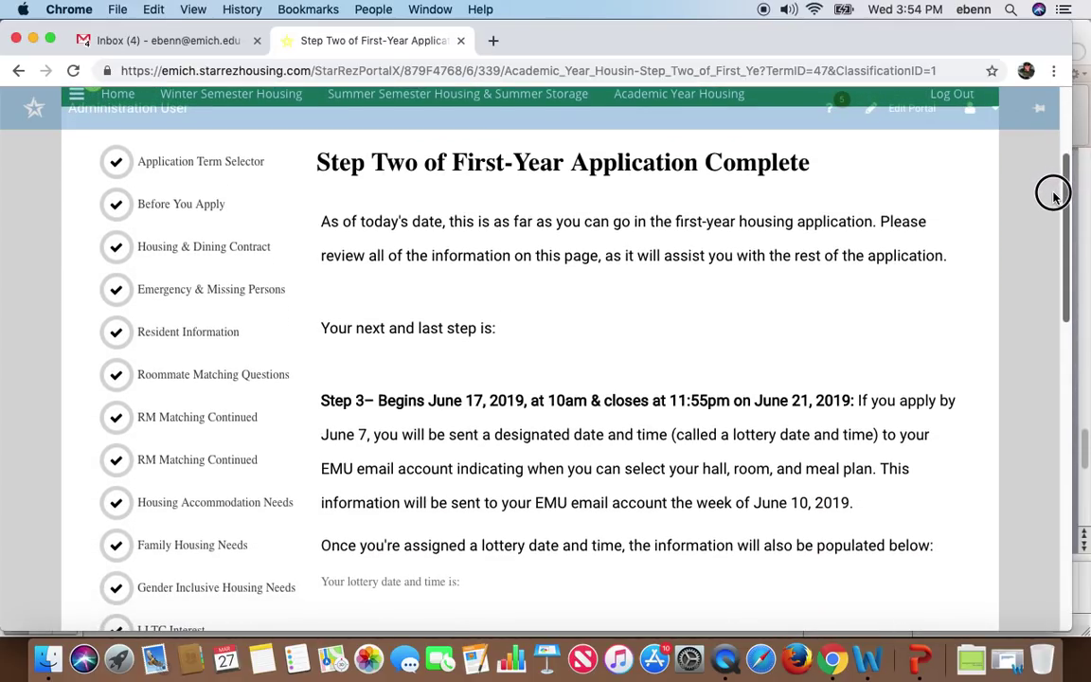
pyautogui.moveTo(1054, 195); pyautogui.dragTo(1024, 463)
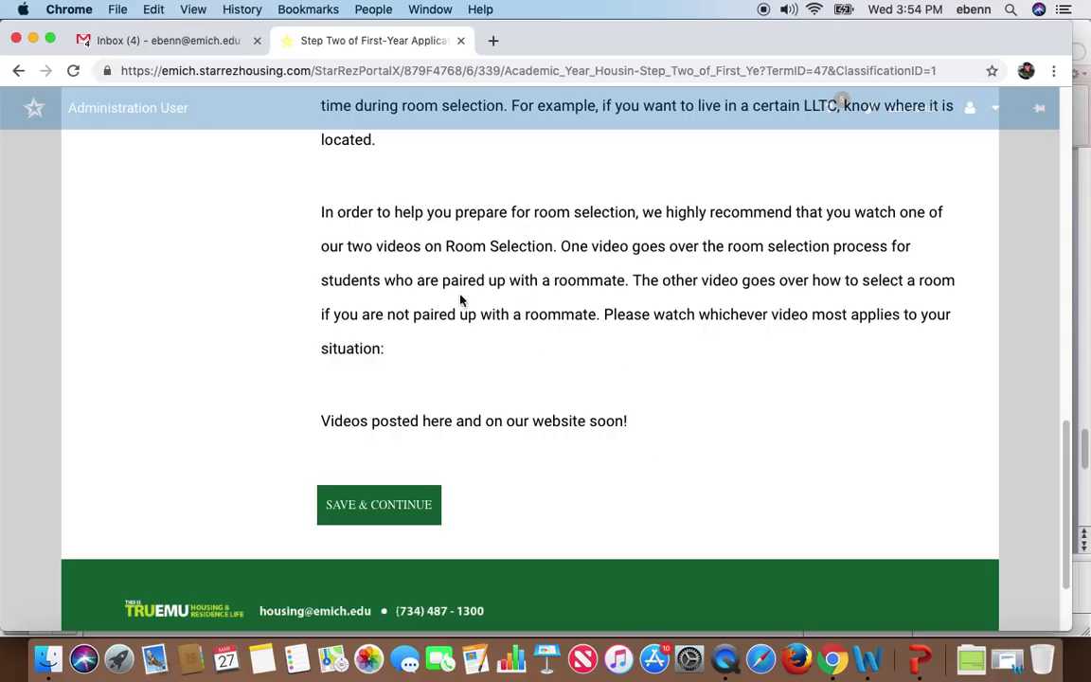
# Switch to the PowerPoint slide show and advance to the closing Thanks slide.
pyautogui.click(919, 660)
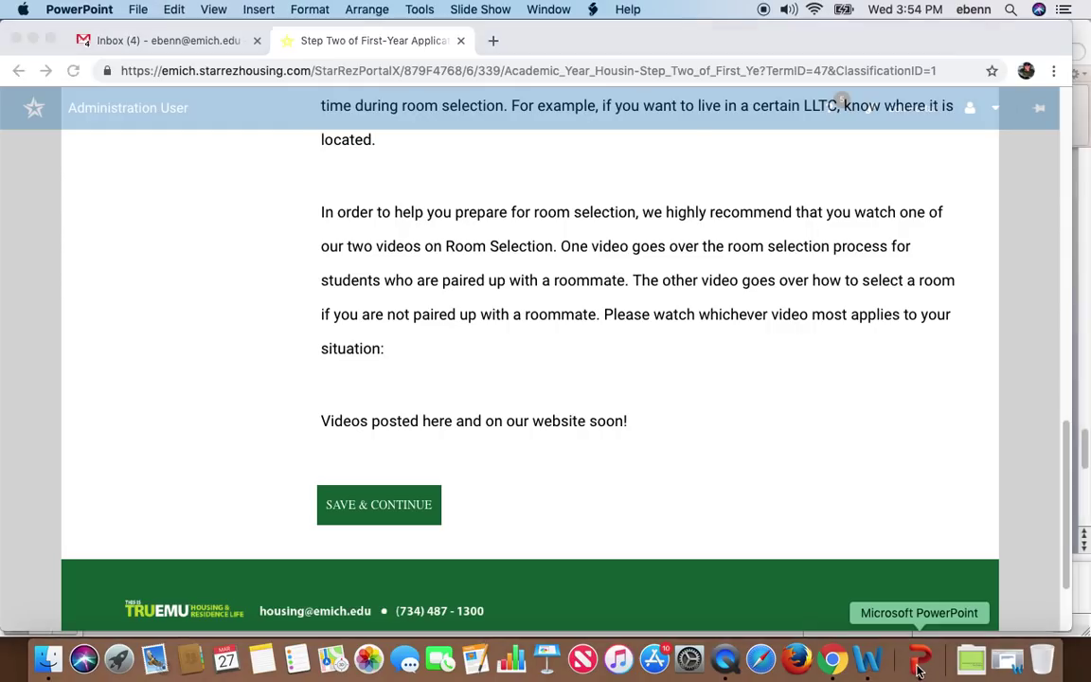
pyautogui.click(92, 115)
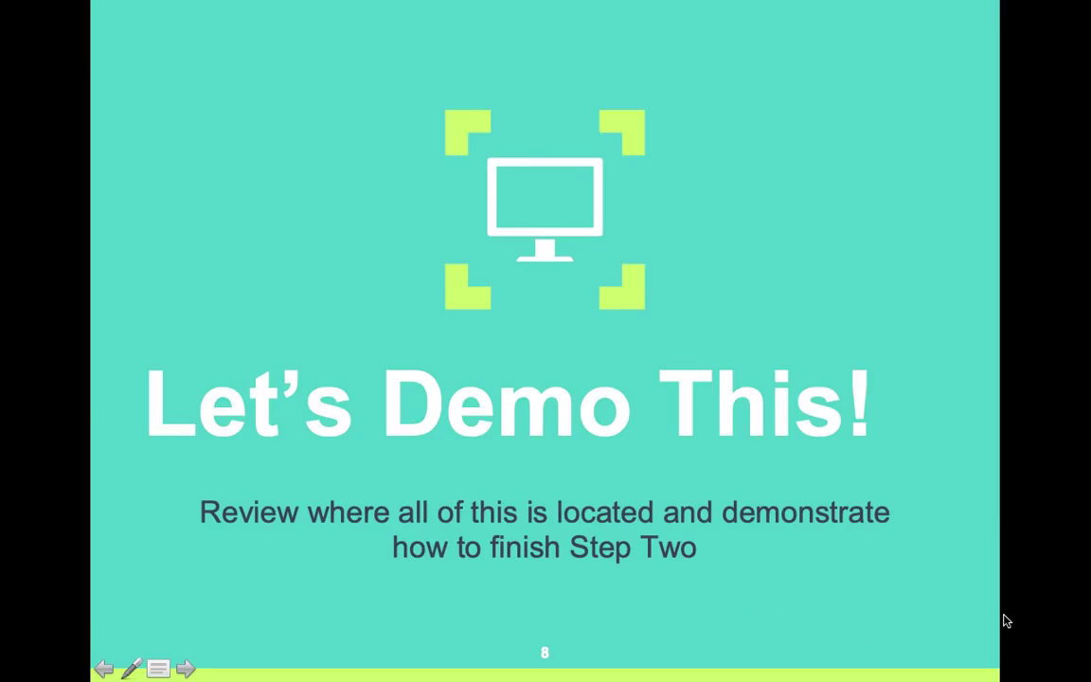
pyautogui.press('Right')
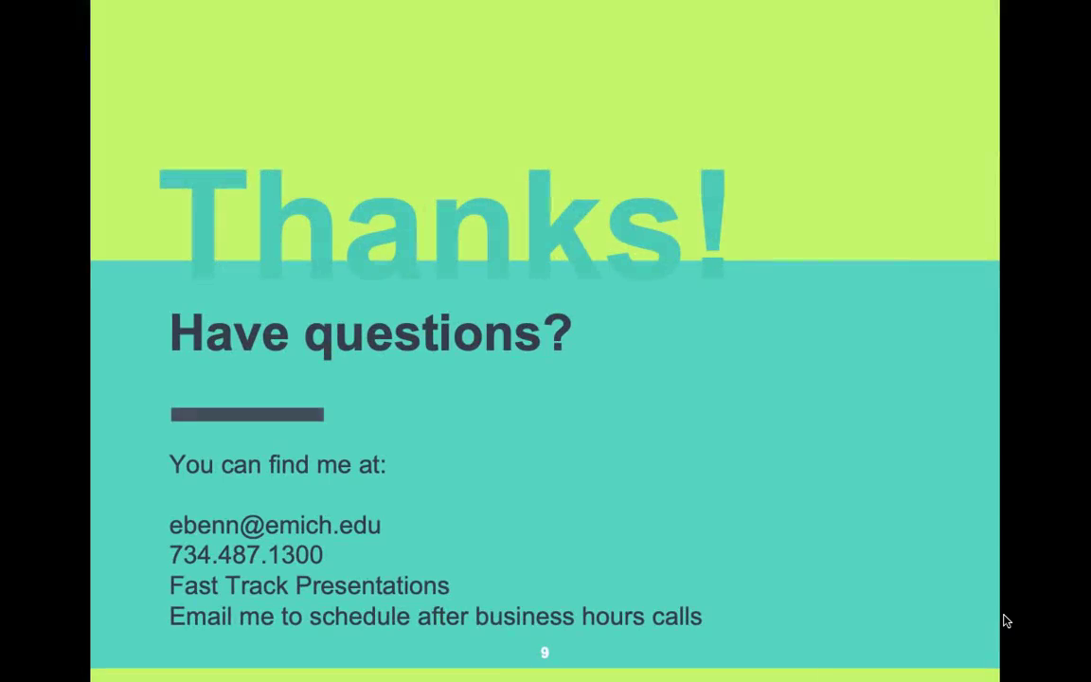